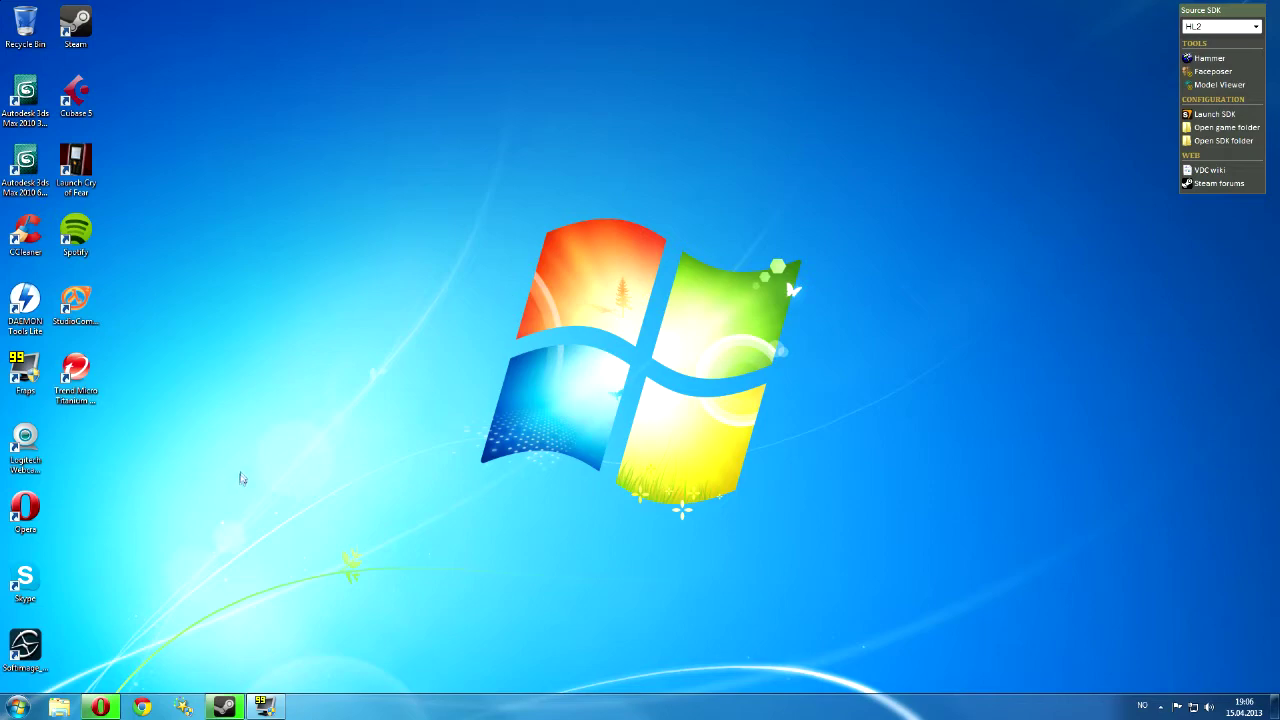
# - Open the Softimage folder on the D: drive in Windows Explorer
pyautogui.click(18, 707)
pyautogui.click(206, 534)
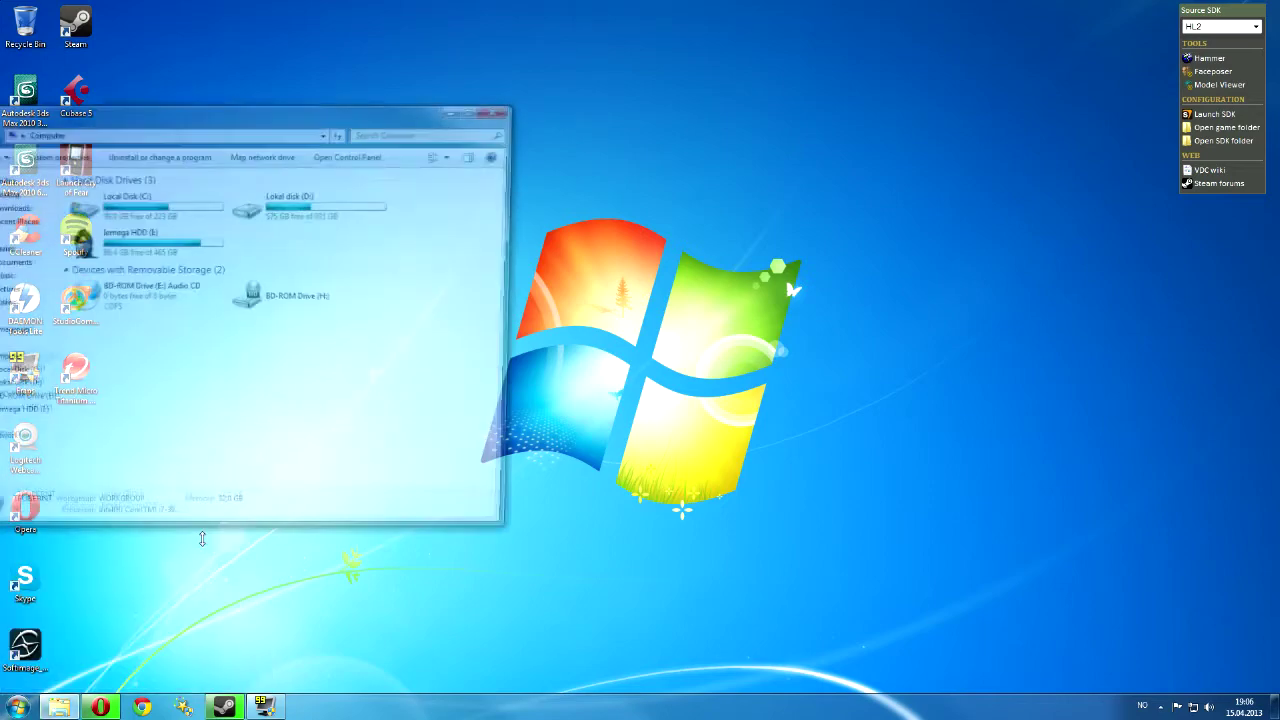
pyautogui.moveTo(218, 119); pyautogui.dragTo(435, 88)
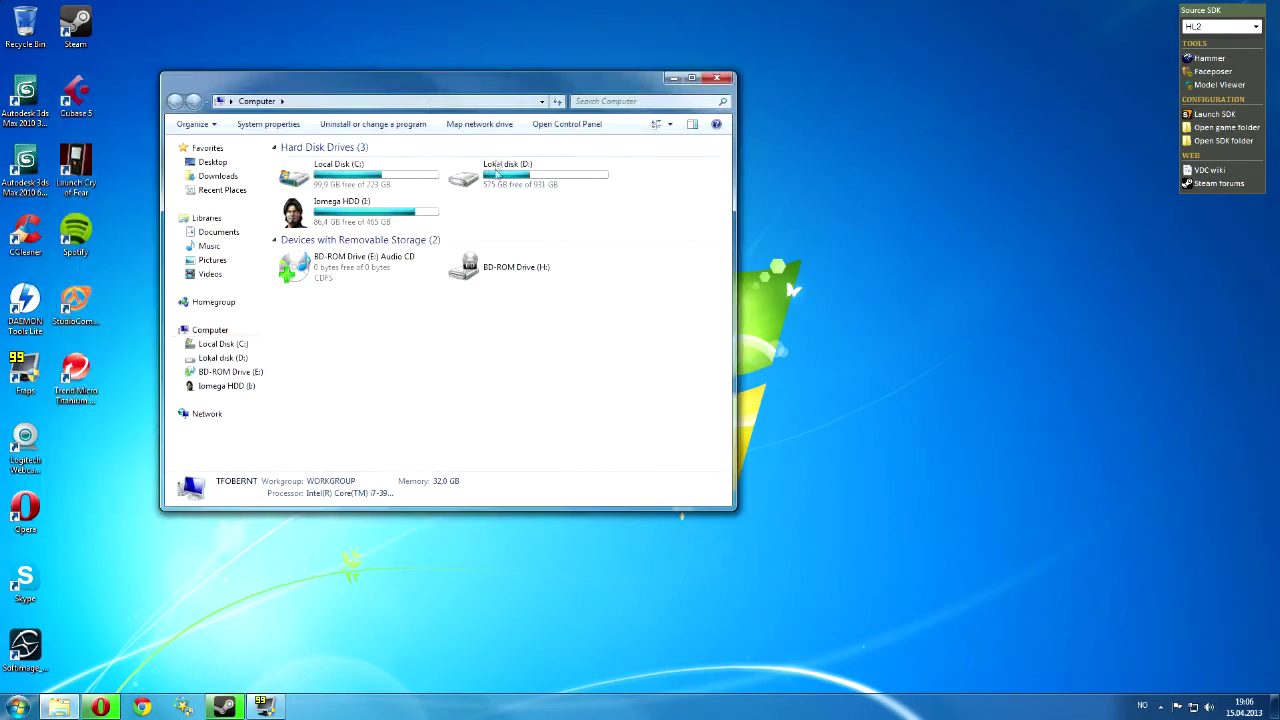
pyautogui.doubleClick(470, 176)
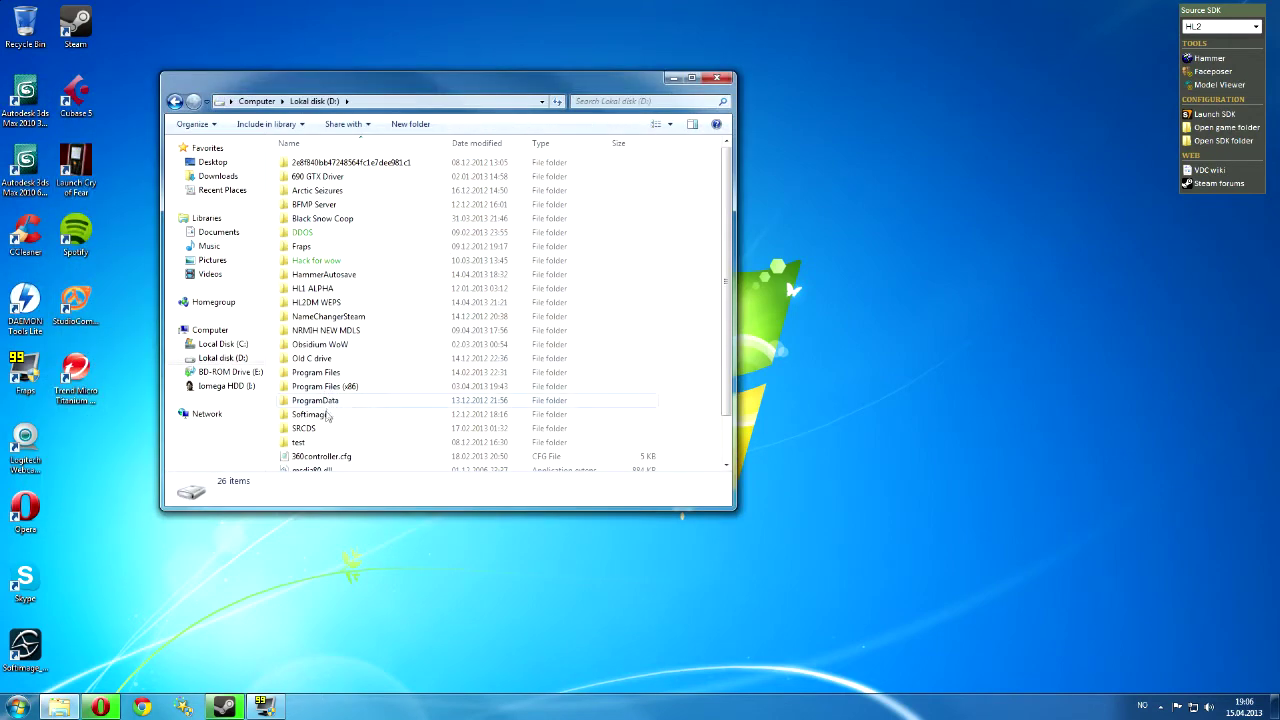
pyautogui.click(335, 388)
pyautogui.scroll(-2, 335, 388)
pyautogui.doubleClick(320, 358)
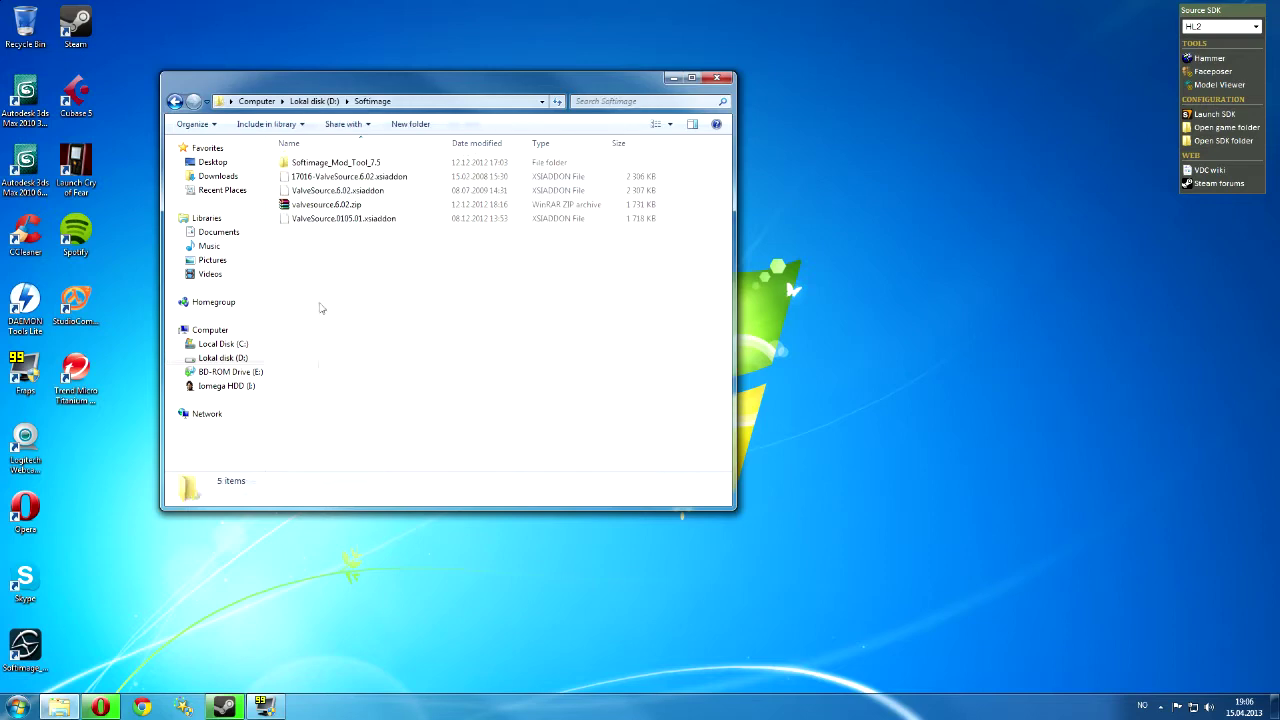
# - Launch Autodesk Softimage Mod Tool 7.5 from the Softimage_Mod_Tool_7.5 folder
pyautogui.doubleClick(333, 164)
pyautogui.doubleClick(331, 178)
pyautogui.doubleClick(310, 163)
pyautogui.scroll(-10, 320, 300)
pyautogui.click(320, 225)
pyautogui.click(303, 281)
pyautogui.doubleClick(303, 281)
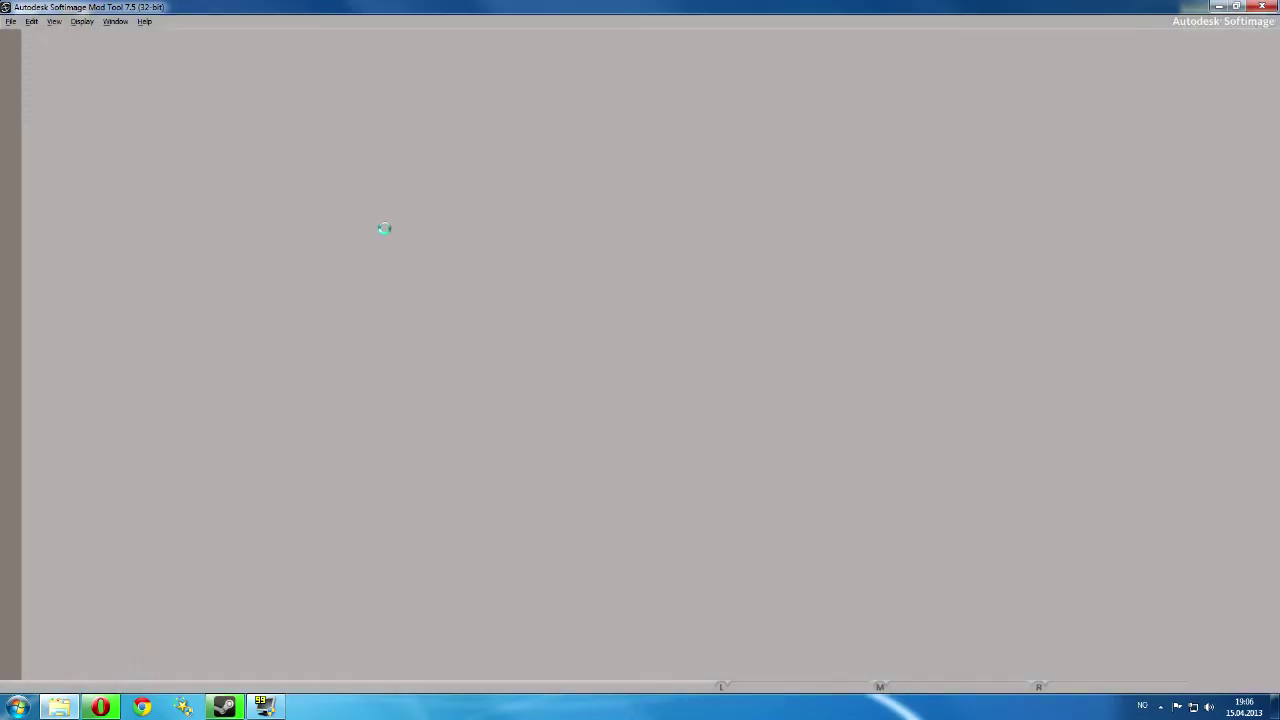
# - Browse in Windows Explorer to the prop folder inside HL2DM WEPS on the D: drive
pyautogui.click(60, 707)
pyautogui.click(223, 358)
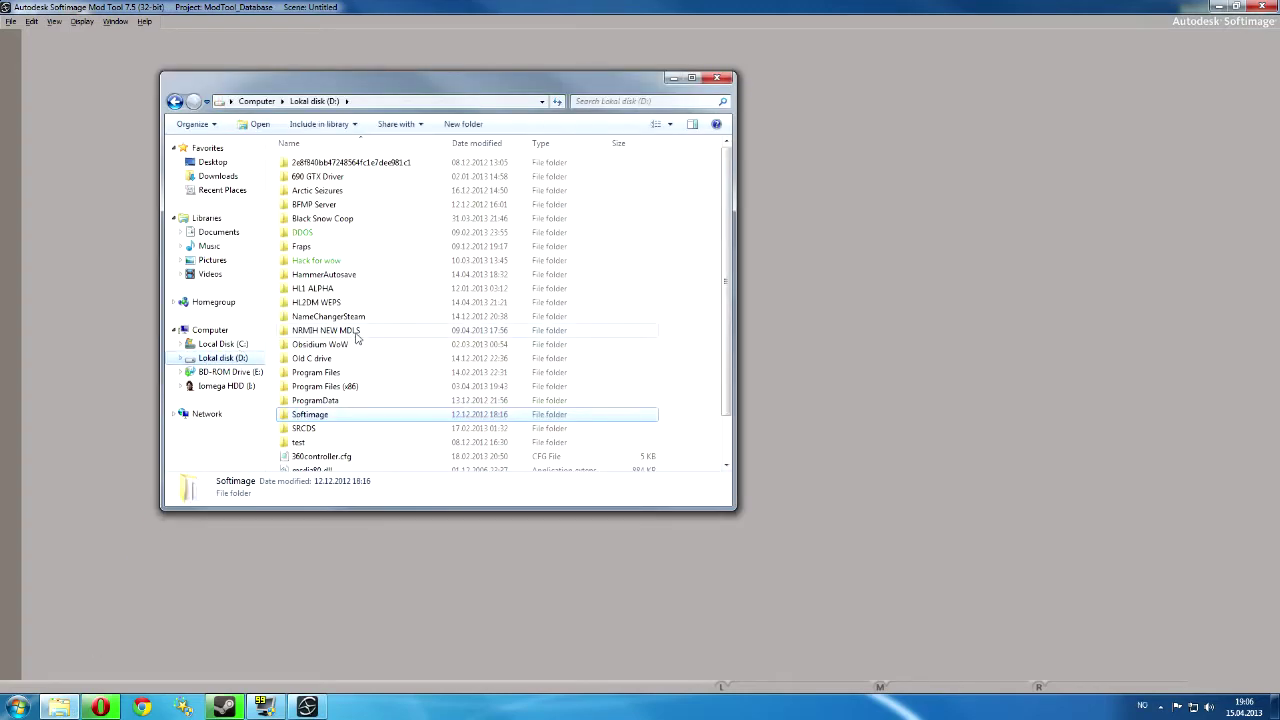
pyautogui.doubleClick(325, 302)
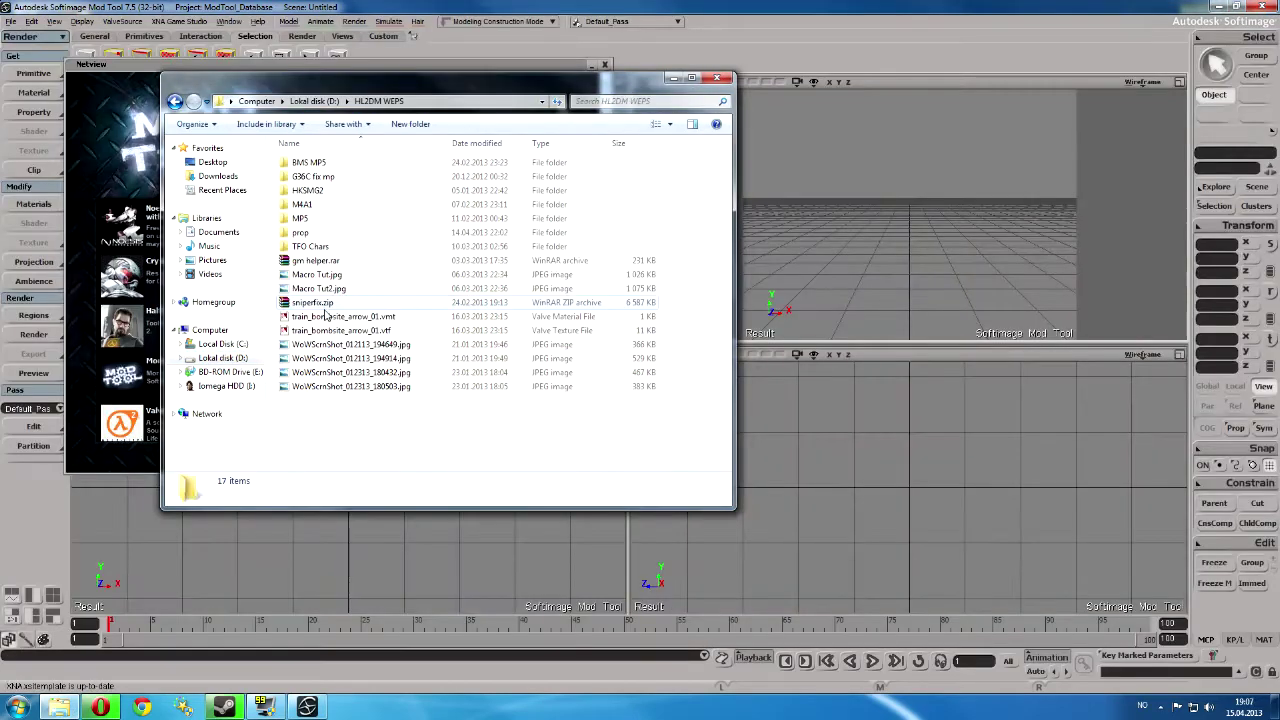
pyautogui.doubleClick(316, 233)
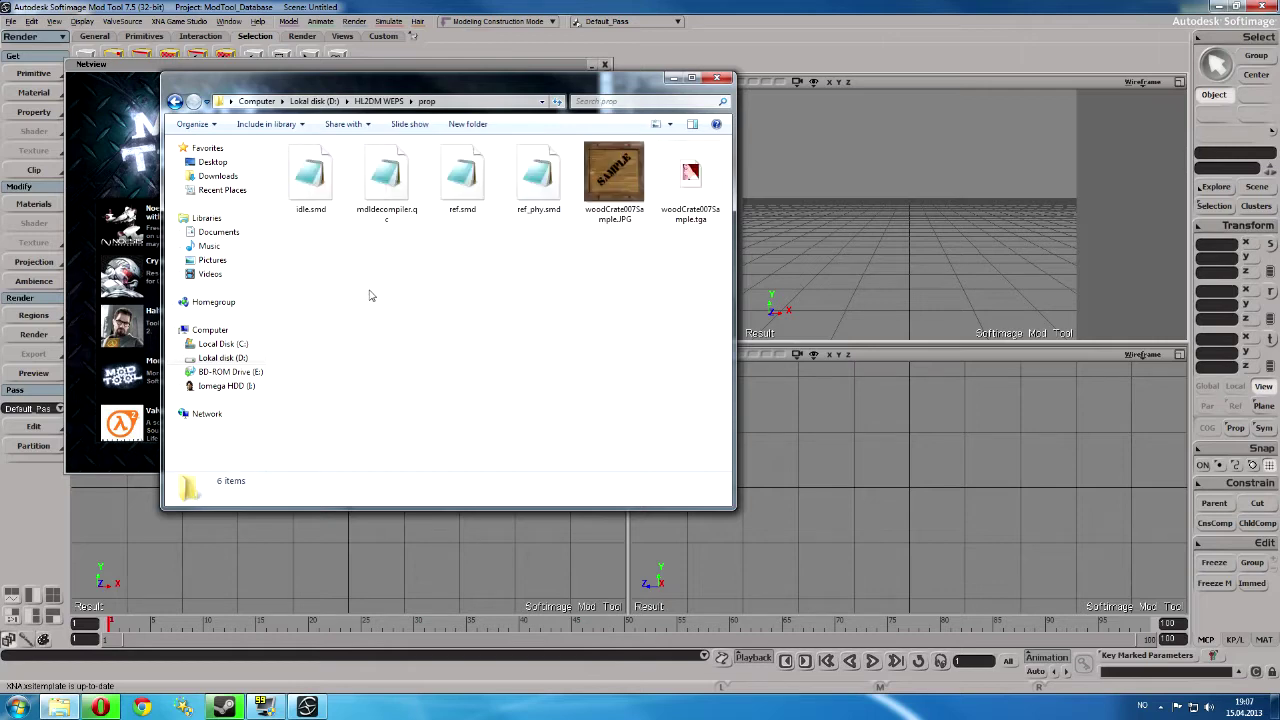
pyautogui.moveTo(640, 357); pyautogui.dragTo(518, 342)
# - Review the compile script mdldecompiler.qc in Notepad and close it
pyautogui.doubleClick(386, 180)
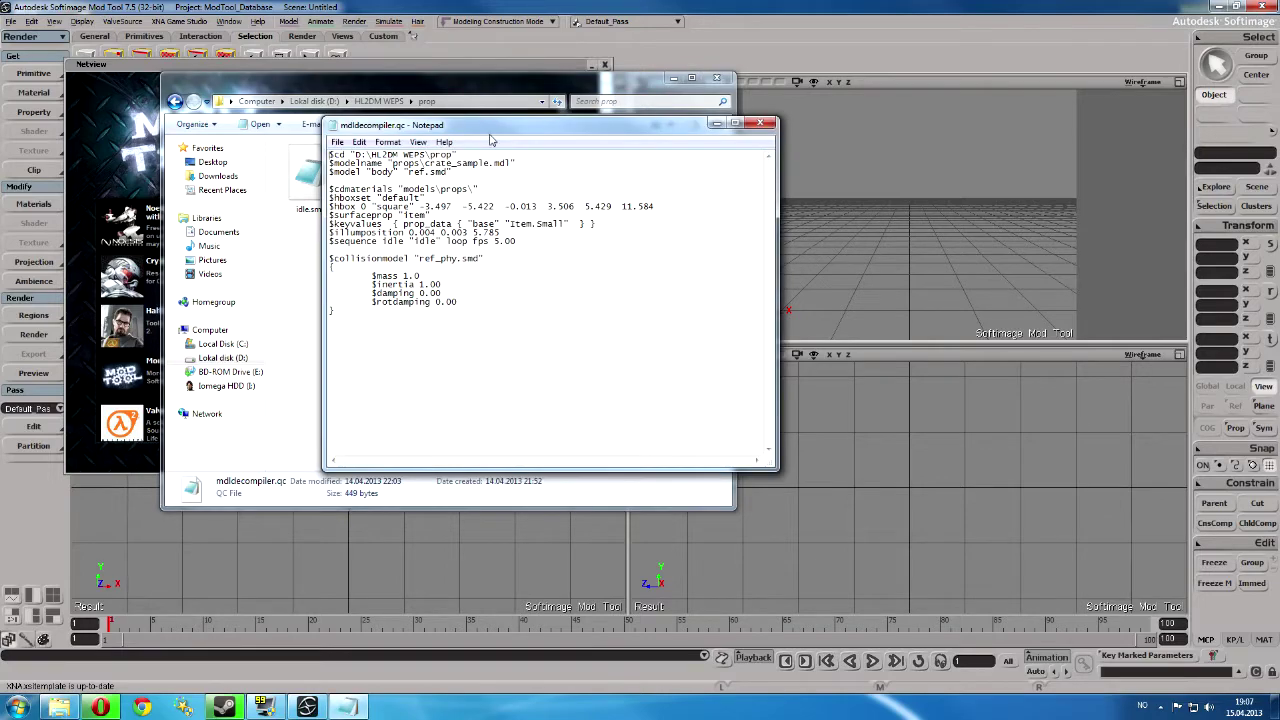
pyautogui.moveTo(488, 133); pyautogui.dragTo(404, 60)
pyautogui.click(675, 49)
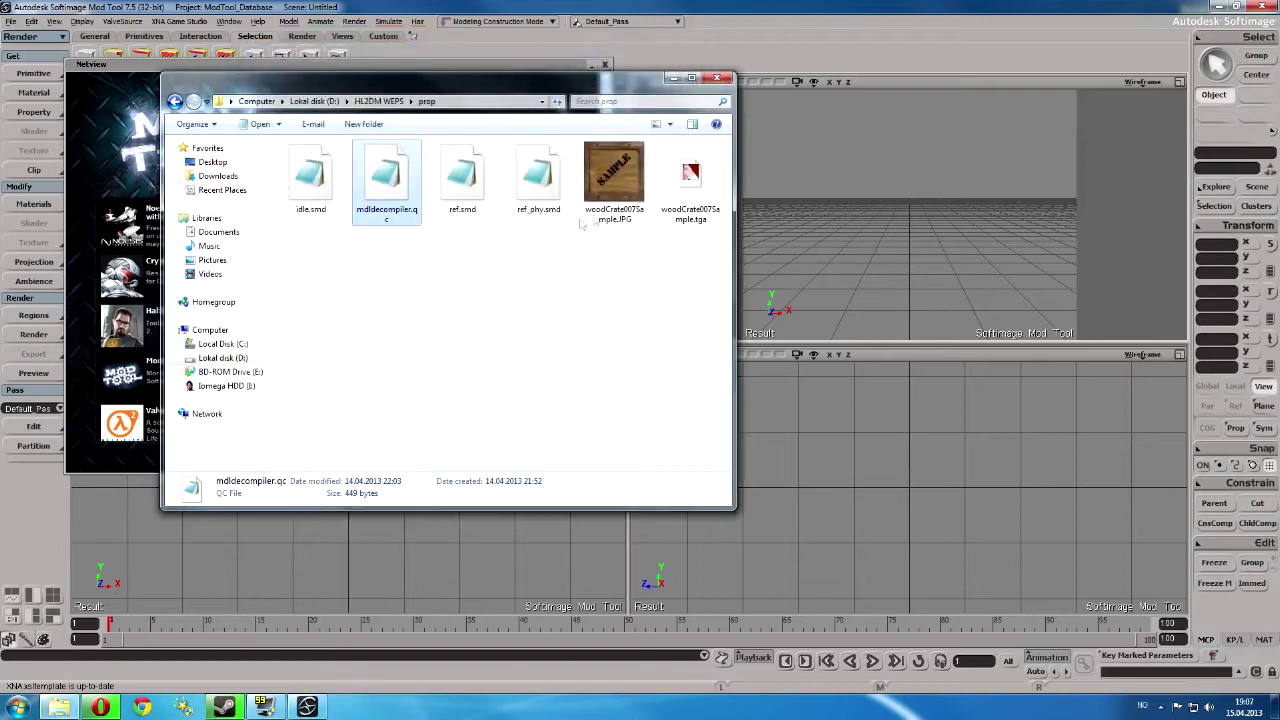
# - Examine the crate texture woodCrate007Sample.JPG at different zoom levels, and close the picture
pyautogui.doubleClick(606, 199)
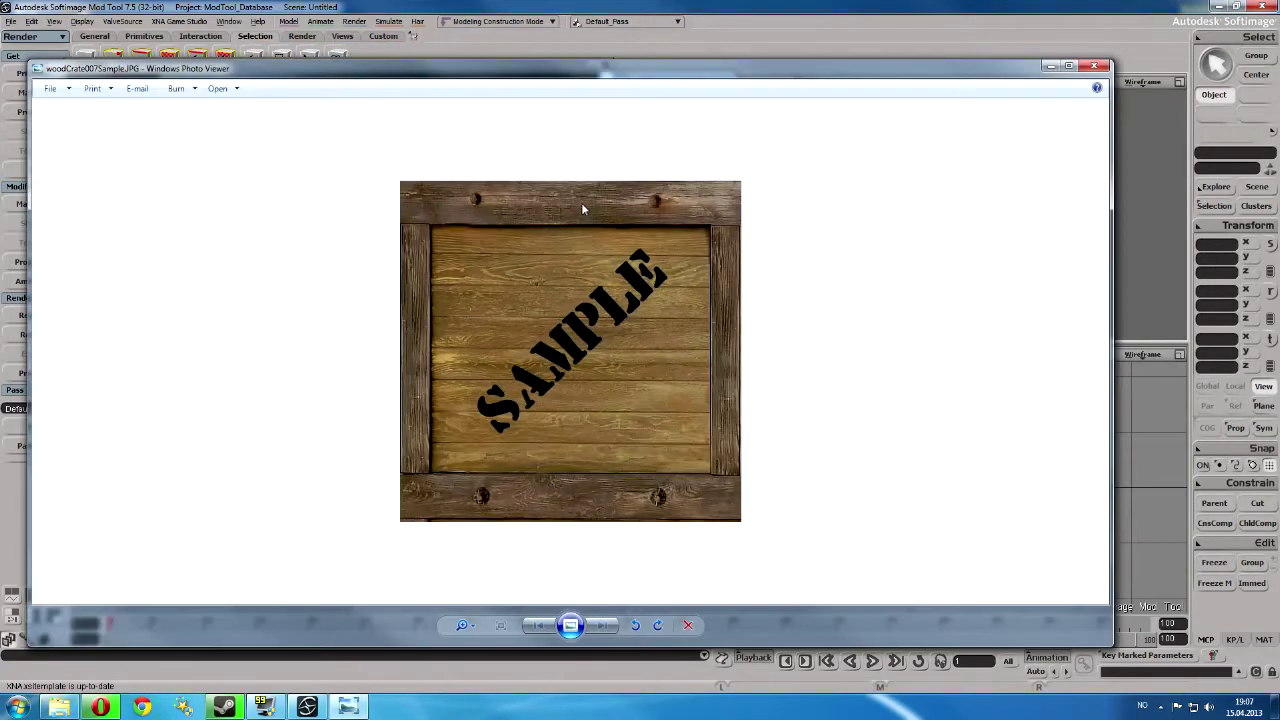
pyautogui.scroll(-1, 534, 238)
pyautogui.scroll(1, 470, 279)
pyautogui.scroll(-1, 478, 272)
pyautogui.scroll(1, 482, 272)
pyautogui.scroll(1, 583, 345)
pyautogui.scroll(-1, 581, 265)
pyautogui.scroll(1, 601, 309)
pyautogui.scroll(3, 602, 315)
pyautogui.scroll(-4, 604, 320)
pyautogui.scroll(1, 607, 337)
pyautogui.scroll(1, 606, 336)
pyautogui.scroll(1, 606, 336)
pyautogui.moveTo(606, 334); pyautogui.dragTo(571, 277)
pyautogui.scroll(-3, 558, 340)
pyautogui.scroll(4, 557, 335)
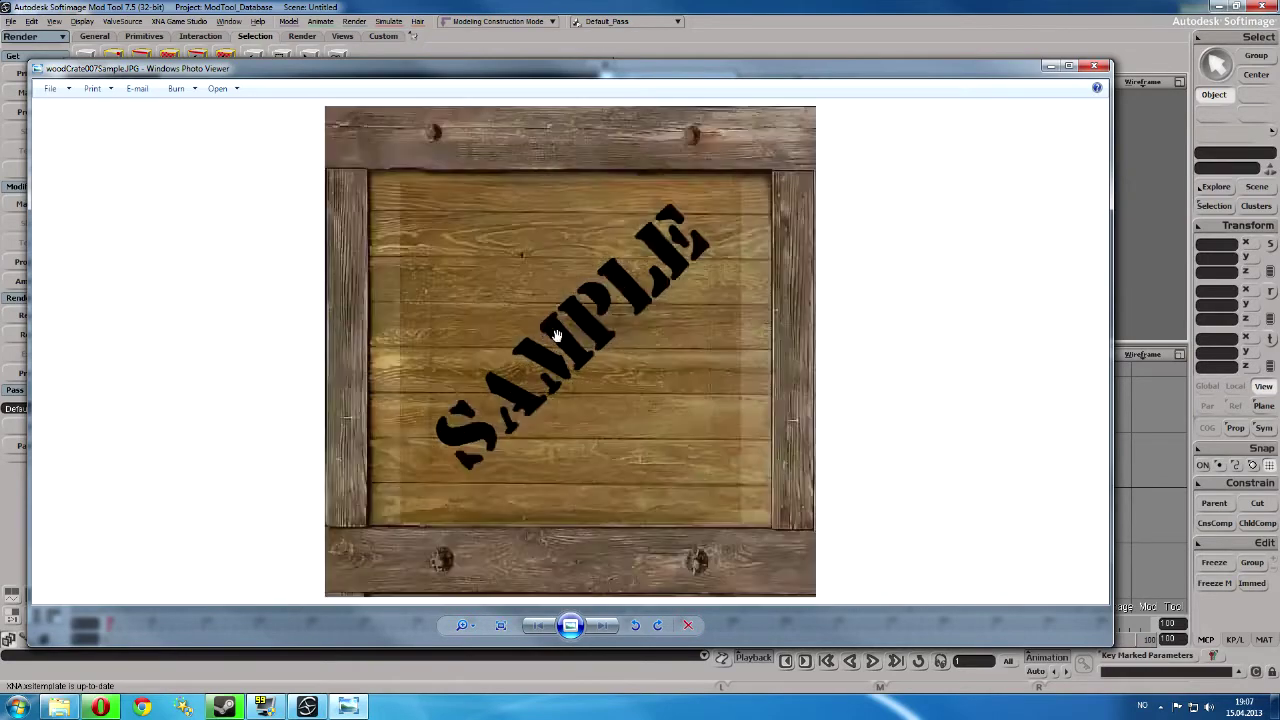
pyautogui.scroll(-5, 557, 330)
pyautogui.scroll(4, 551, 333)
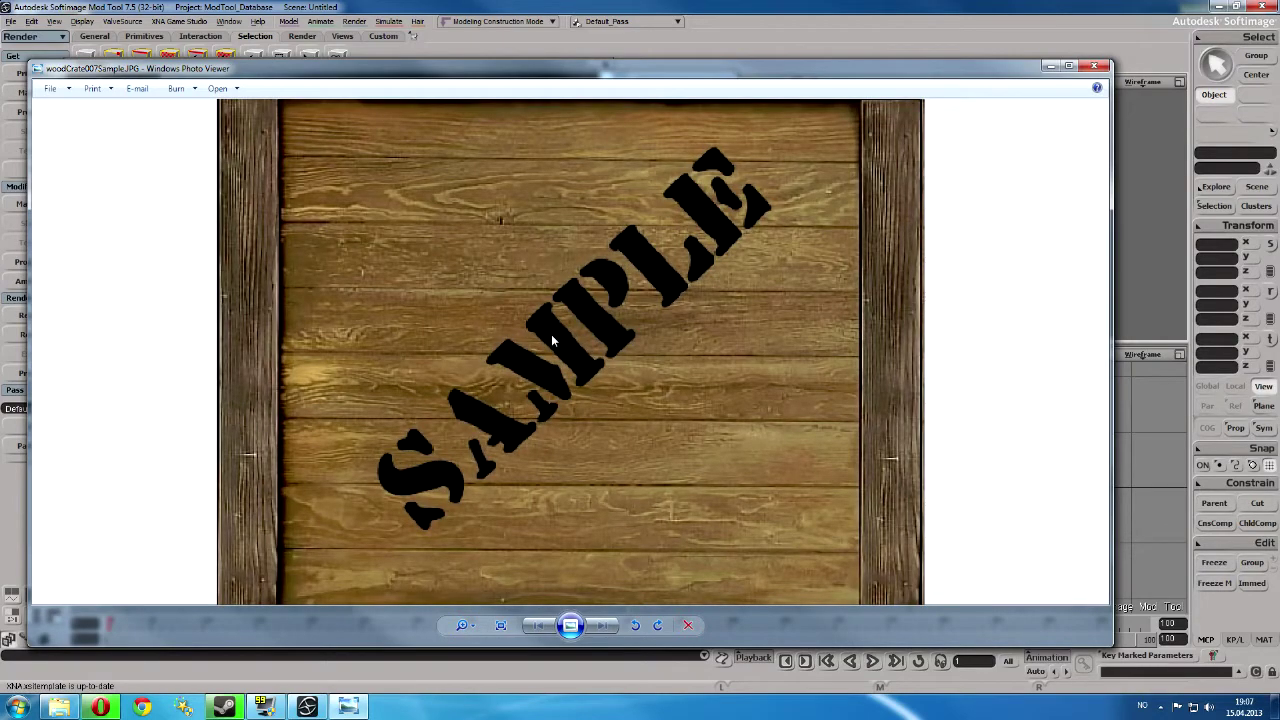
pyautogui.scroll(-3, 551, 338)
pyautogui.scroll(2, 551, 335)
pyautogui.scroll(-1, 548, 356)
pyautogui.scroll(-1, 550, 354)
pyautogui.scroll(1, 570, 340)
pyautogui.scroll(-1, 596, 338)
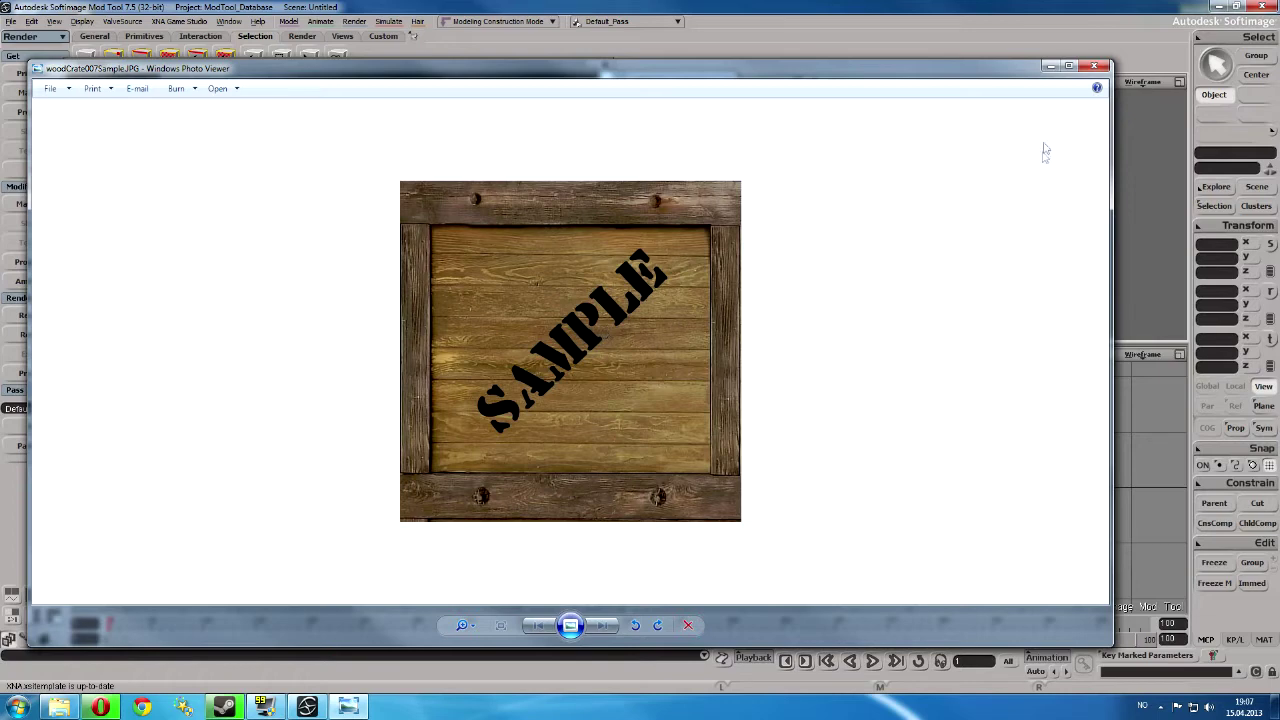
pyautogui.click(1094, 66)
# - Open woodCrate007Sample.tga in VTFEdit with the existing import options, inspect the texture, and close VTFEdit
pyautogui.click(702, 190)
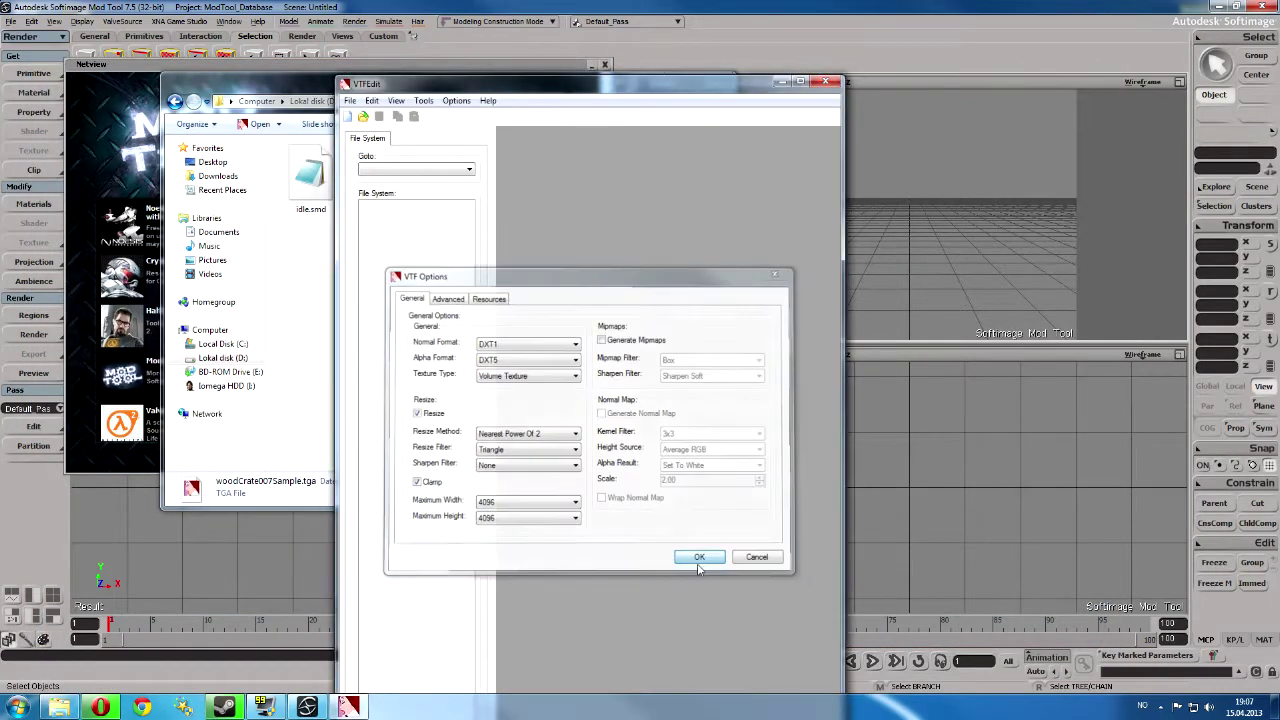
pyautogui.click(691, 556)
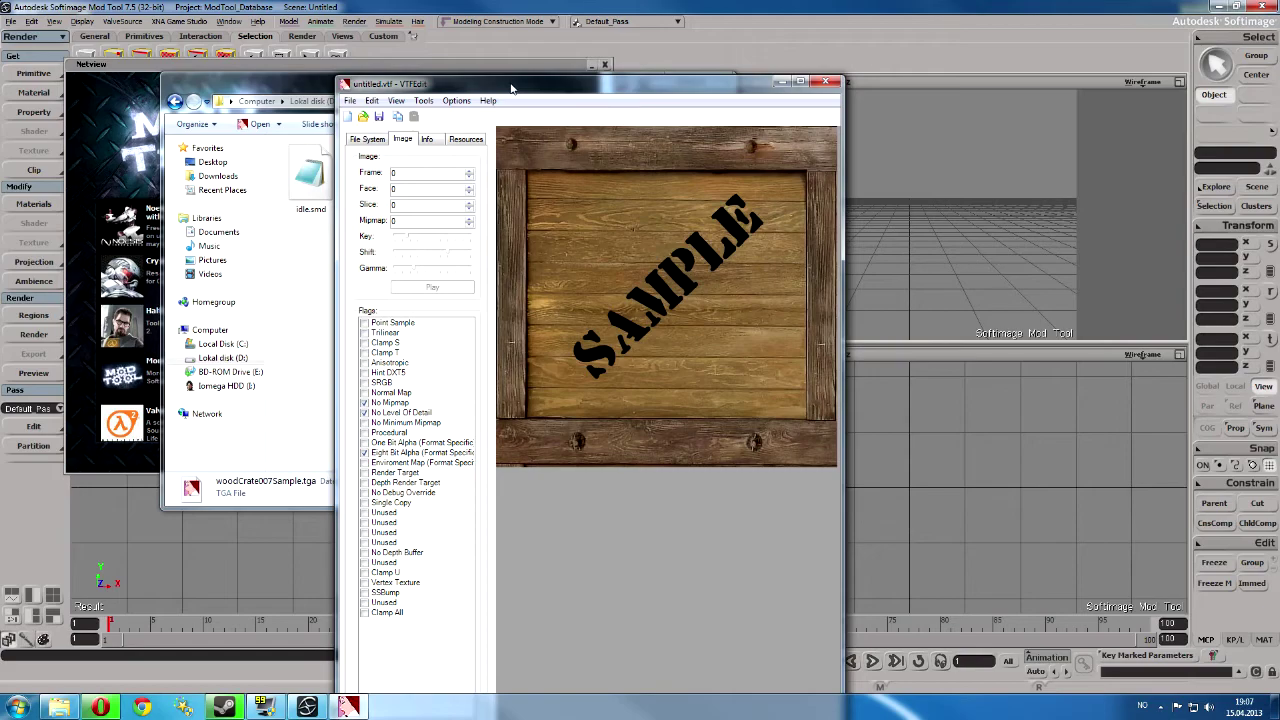
pyautogui.moveTo(545, 90); pyautogui.dragTo(279, 96)
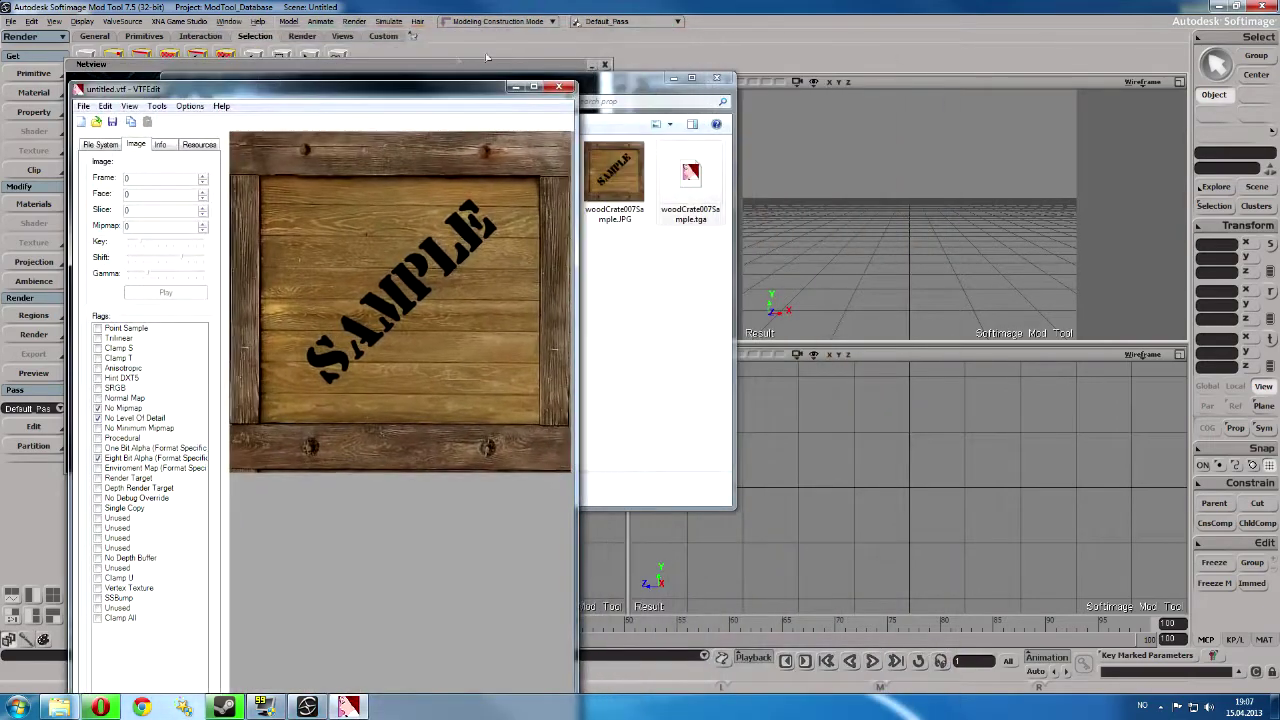
pyautogui.click(557, 89)
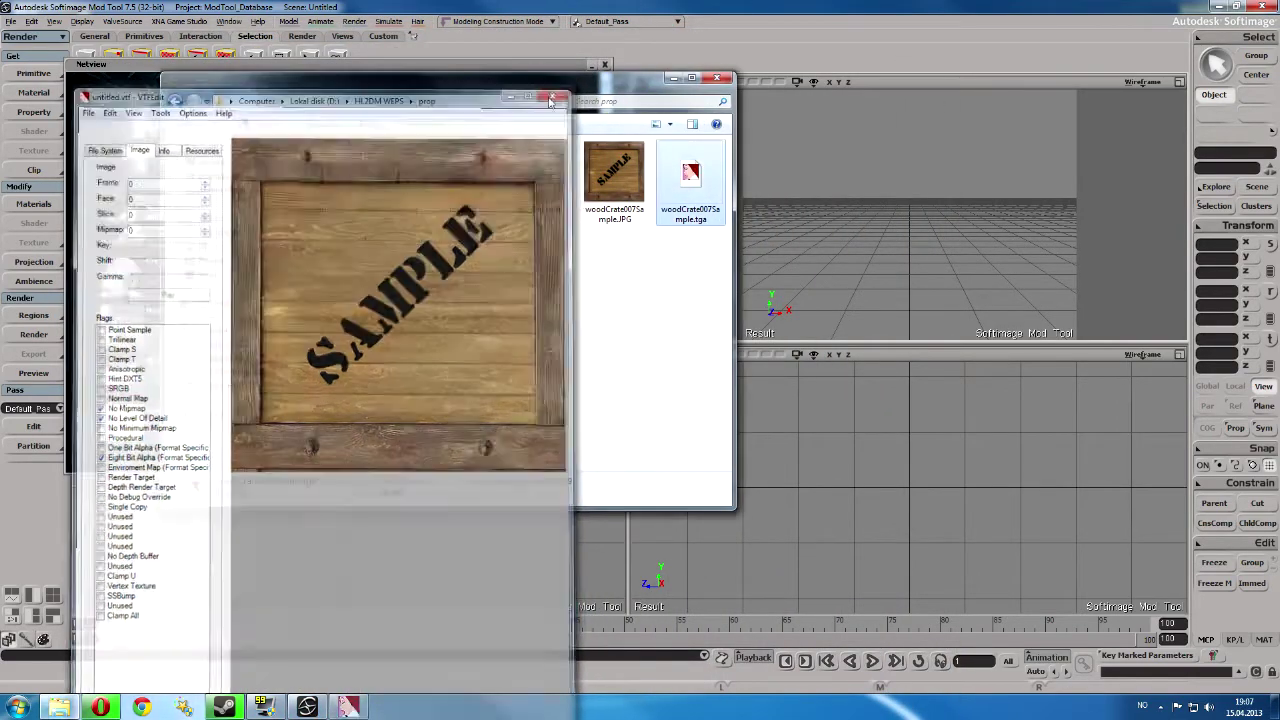
# - Switch from the prop folder to Softimage Mod Tool and close the Netview window
pyautogui.click(470, 102)
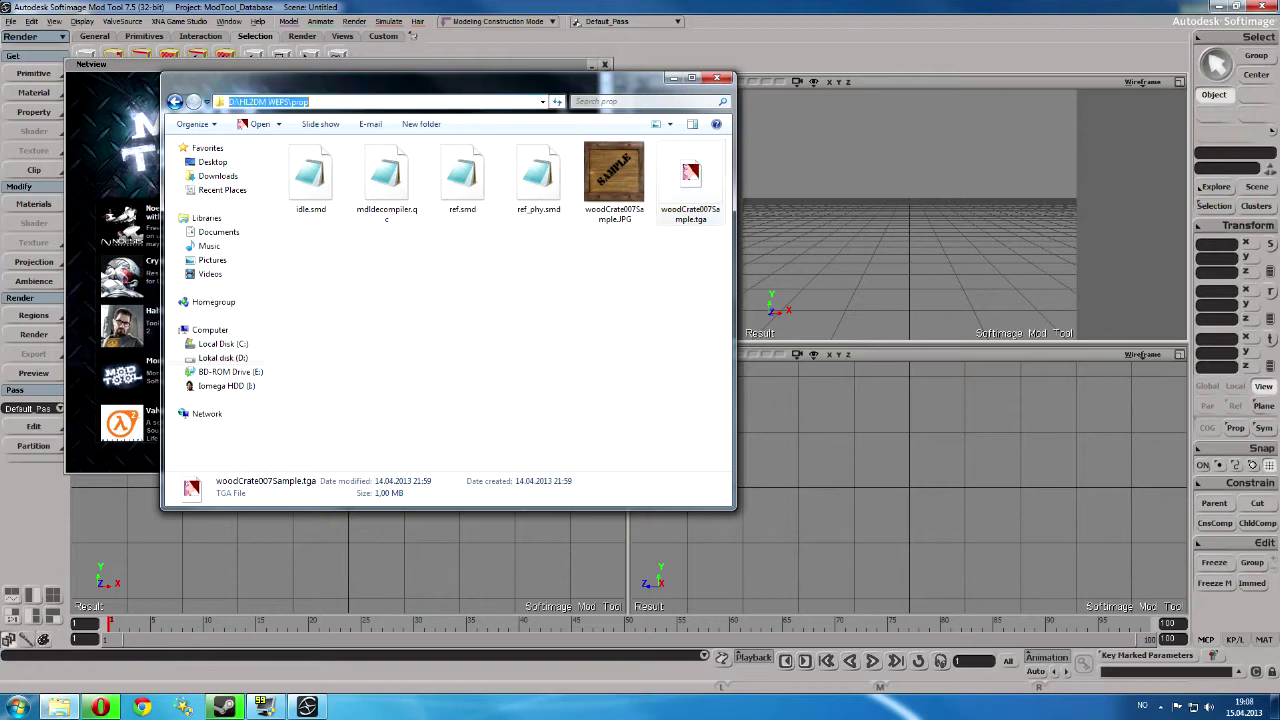
pyautogui.click(530, 66)
pyautogui.click(604, 64)
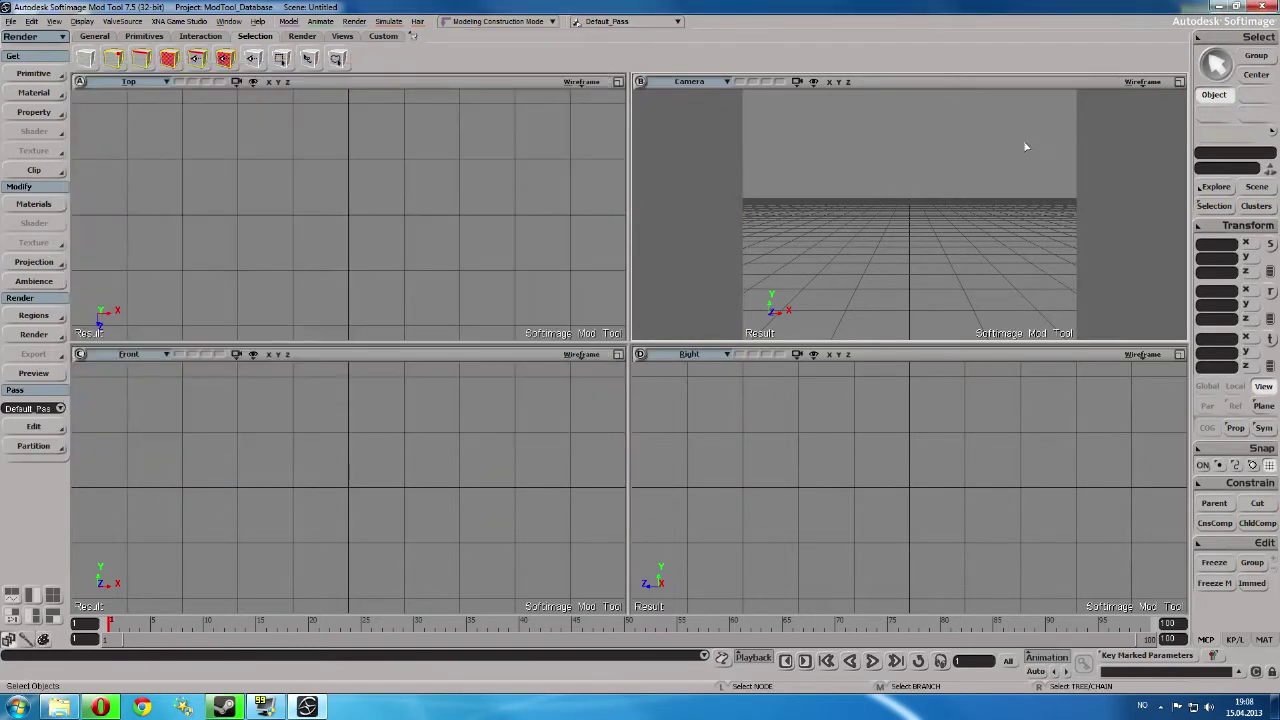
# - Maximize the Camera viewport and set its display mode to Textured Decal
pyautogui.click(1179, 81)
pyautogui.click(1142, 82)
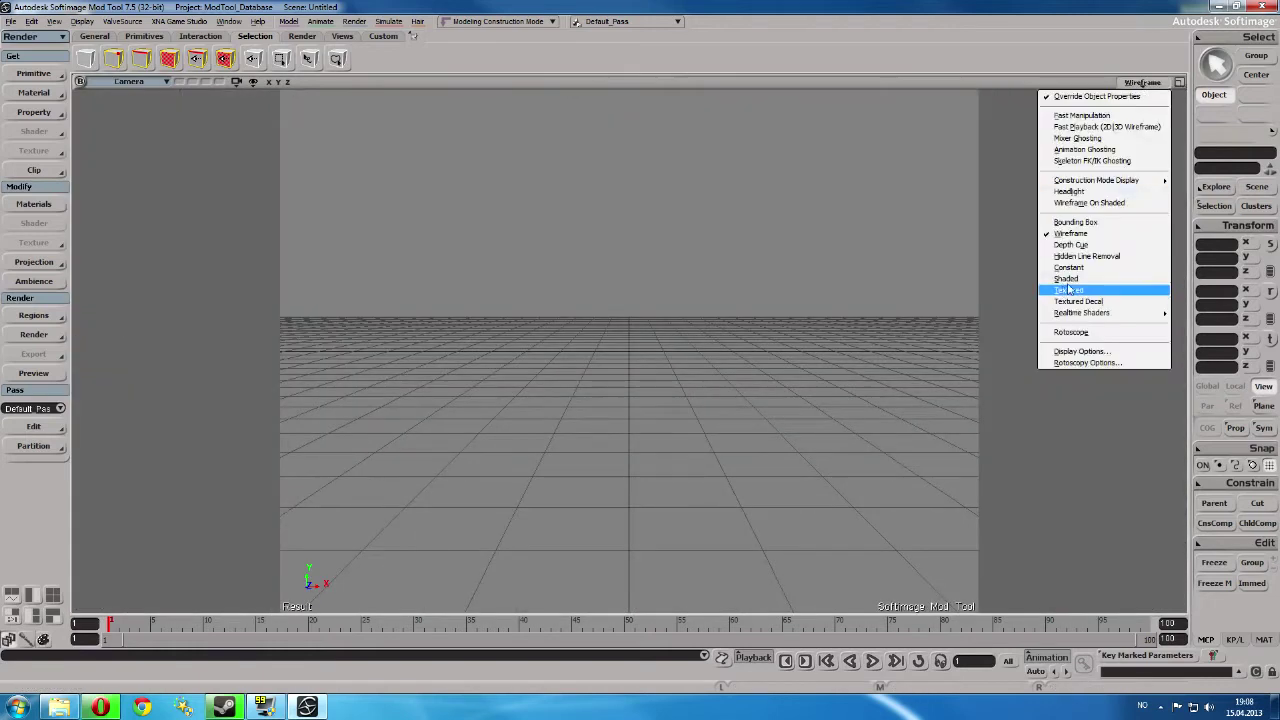
pyautogui.click(1142, 82)
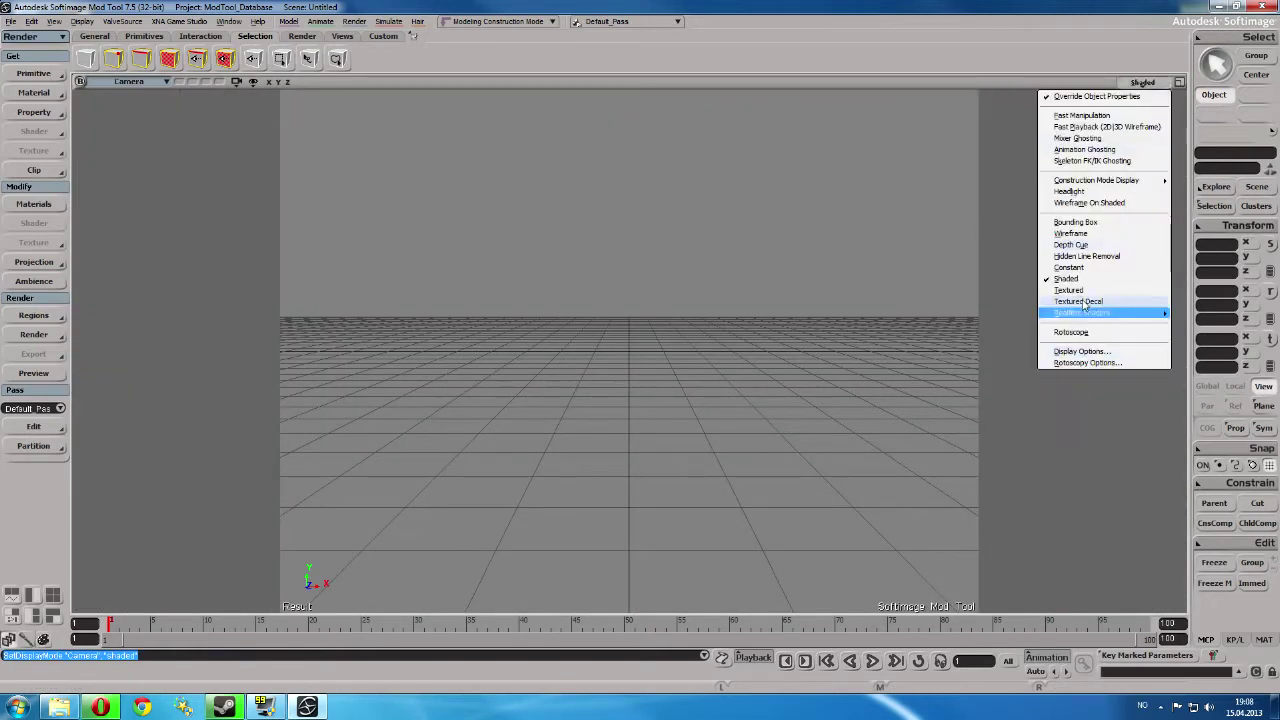
pyautogui.click(1083, 302)
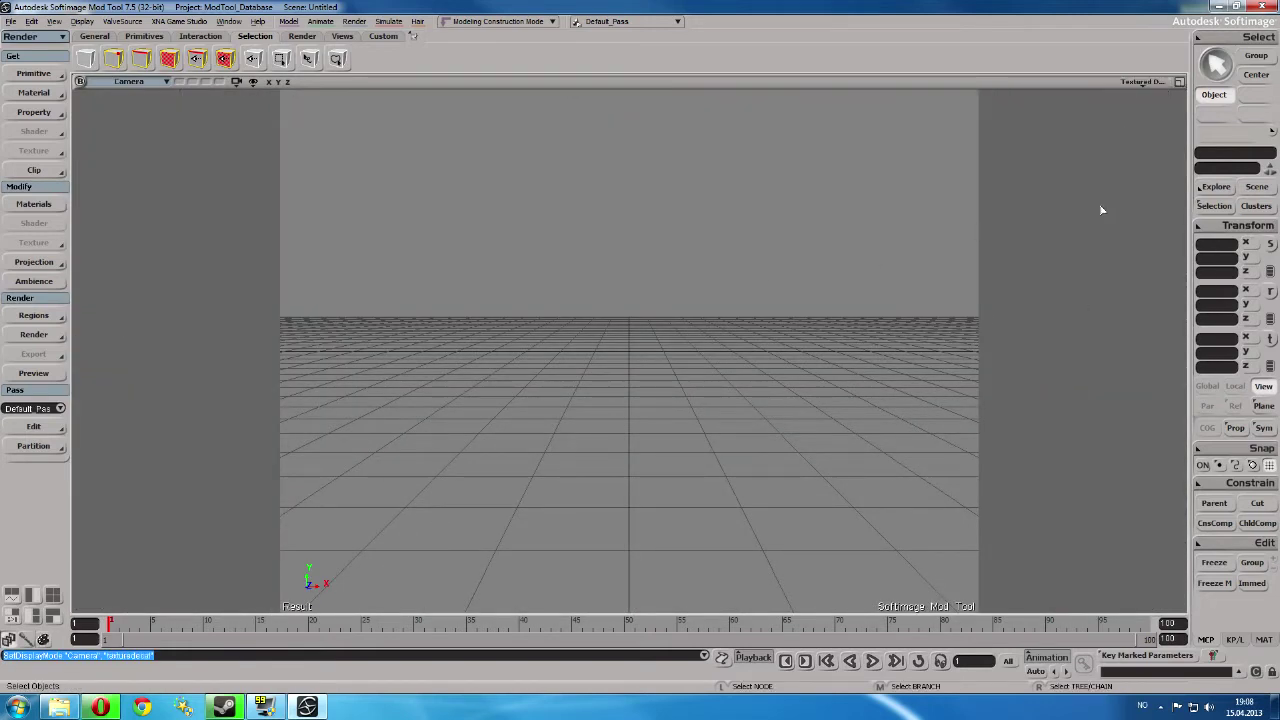
# - Try the Textured display mode in the Camera viewport and return to Textured Decal
pyautogui.click(1141, 84)
pyautogui.click(1100, 290)
pyautogui.click(1145, 86)
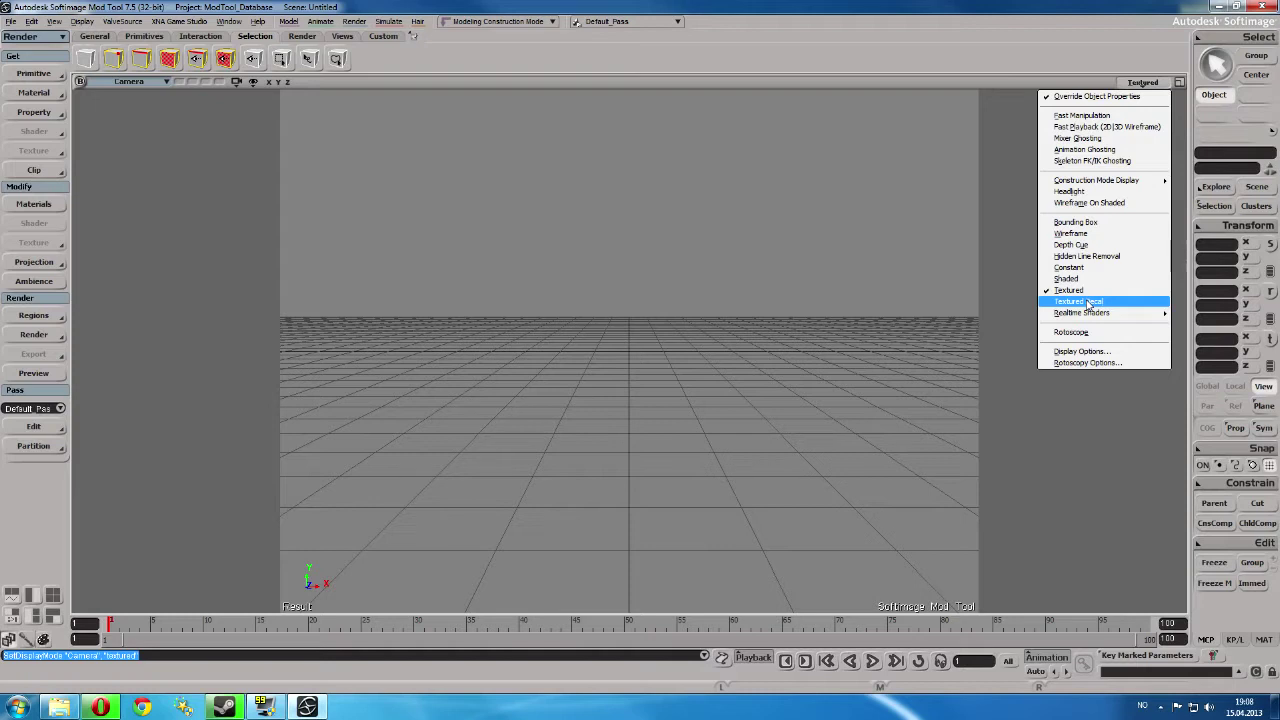
pyautogui.click(1088, 302)
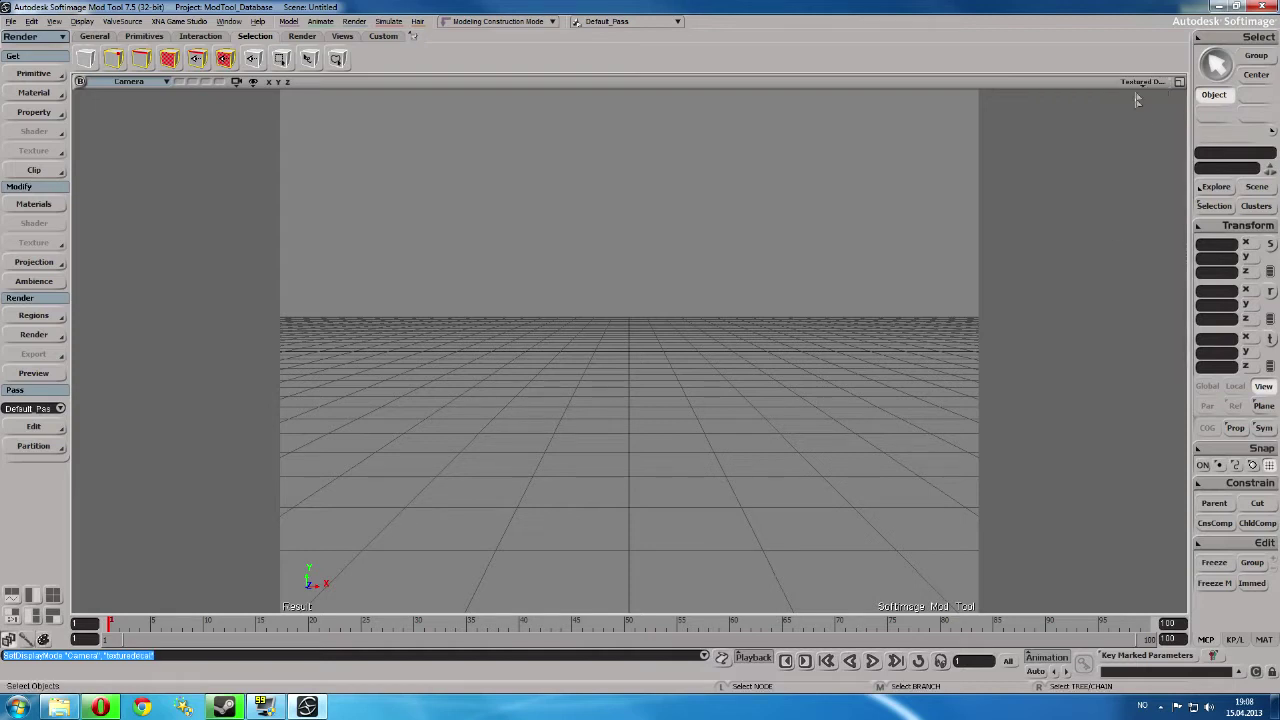
# - Switch to the Model module and choose Modeling Construction Mode
pyautogui.scroll(-6, 894, 286)
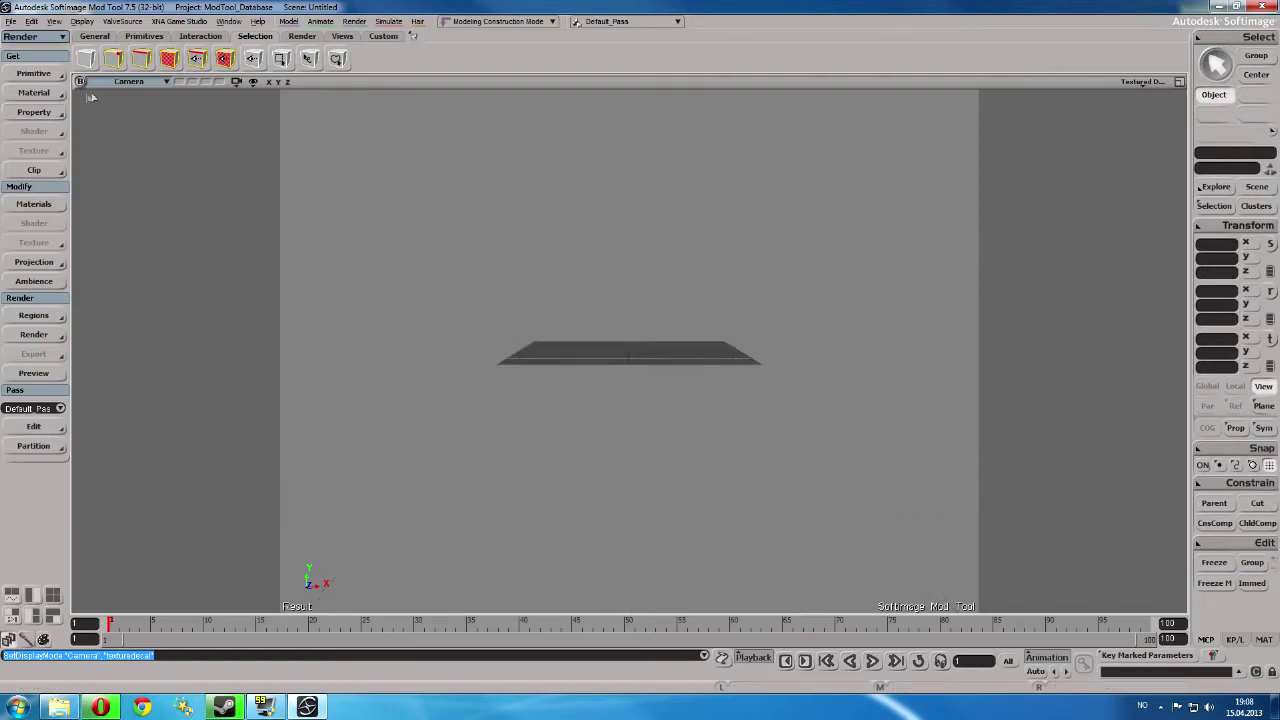
pyautogui.click(24, 40)
pyautogui.click(30, 57)
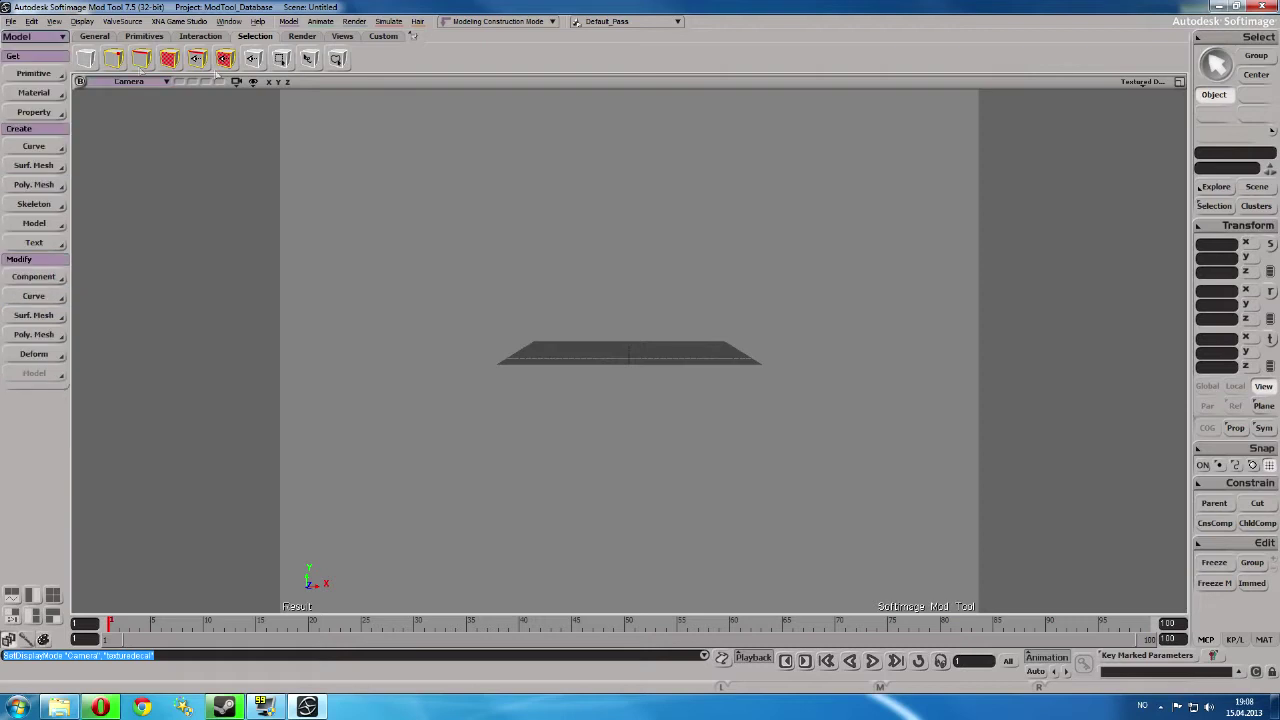
pyautogui.click(477, 21)
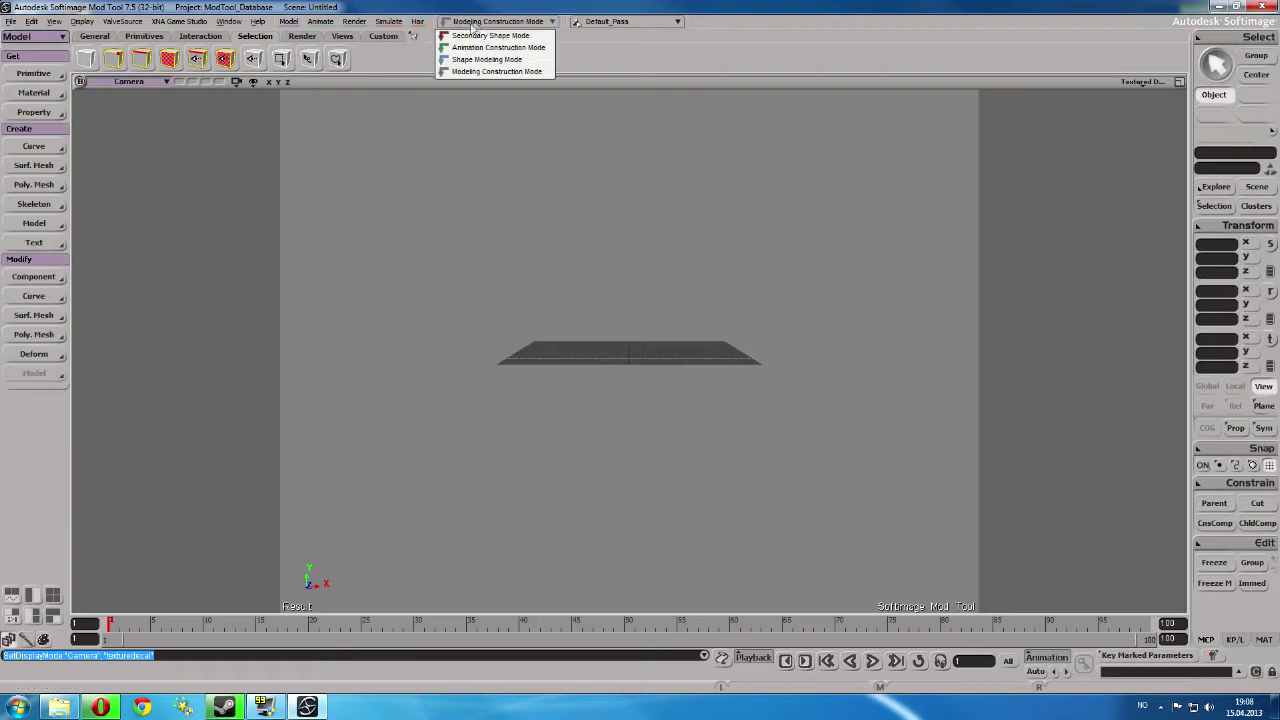
pyautogui.click(496, 71)
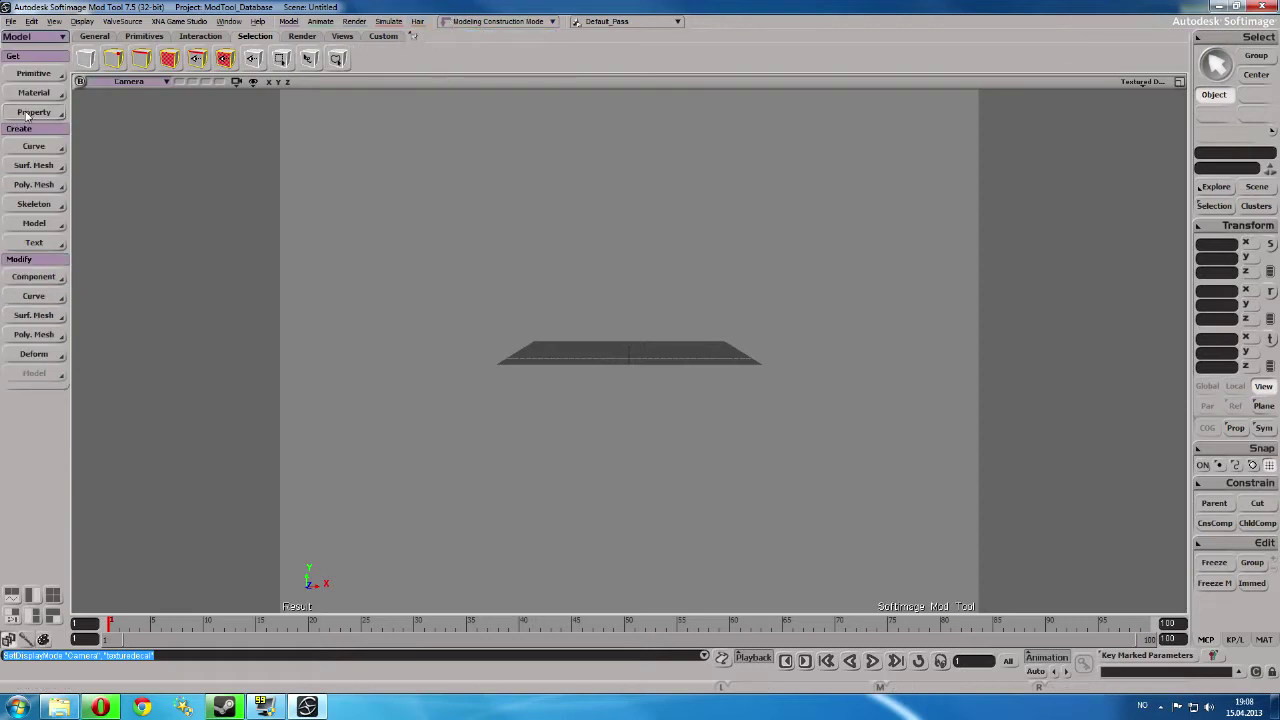
# - Create a polygon mesh cube with a length of 128 and close its properties
pyautogui.click(36, 76)
pyautogui.moveTo(112, 100)
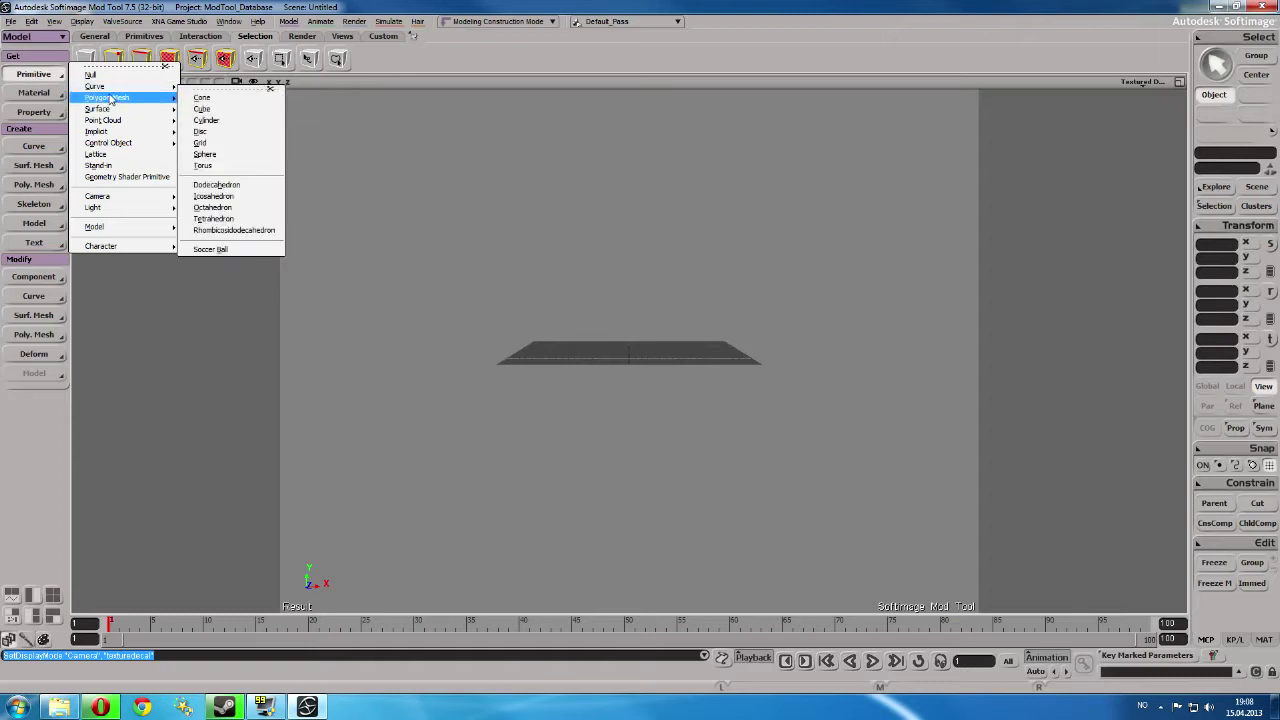
pyautogui.click(203, 108)
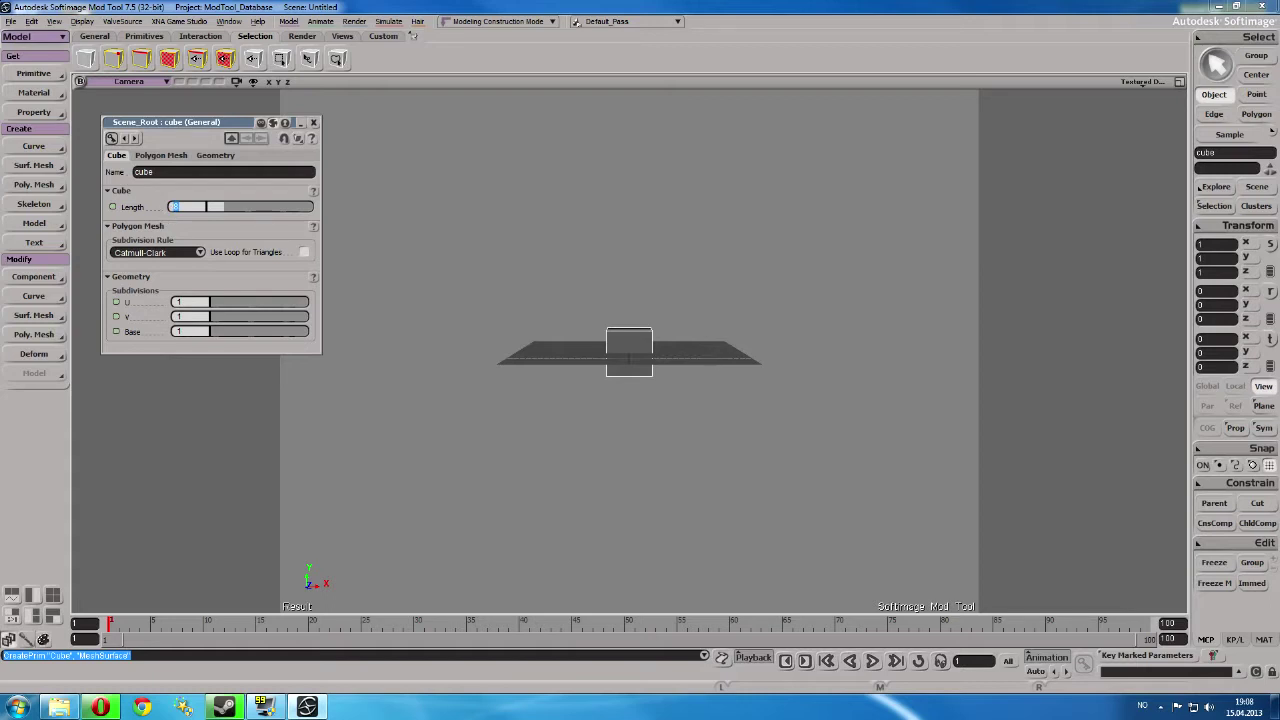
pyautogui.press('Return')
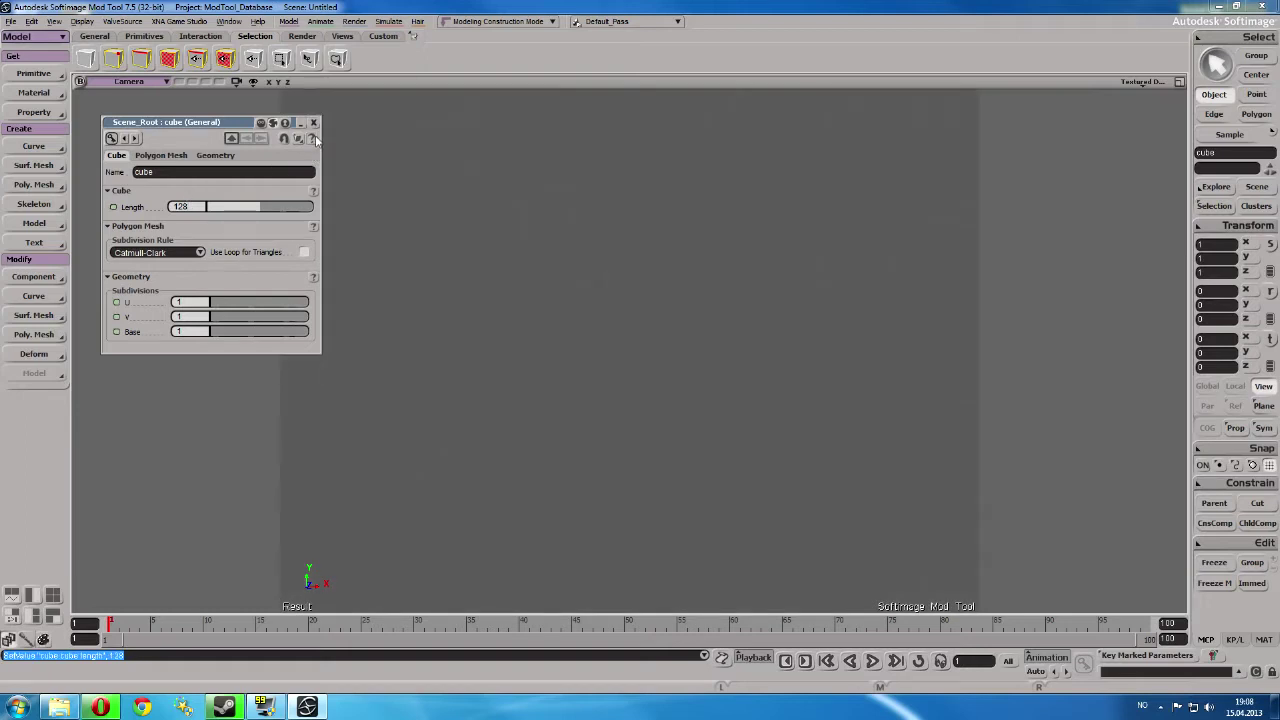
pyautogui.click(313, 122)
# - Examine the whole cube from several angles and distances in the Camera viewport
pyautogui.scroll(-6, 449, 214)
pyautogui.press('s')
pyautogui.moveTo(512, 267); pyautogui.dragTo(301, 268, button='right')
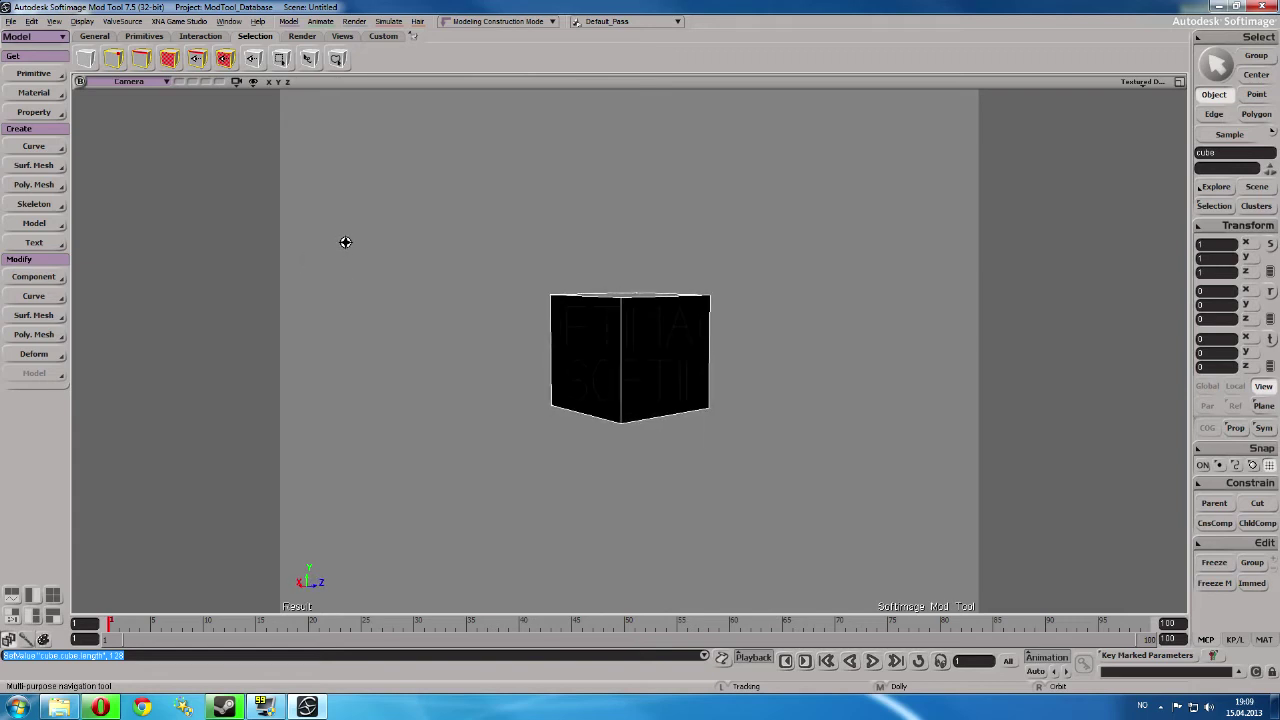
pyautogui.moveTo(391, 251); pyautogui.dragTo(251, 266, button='right')
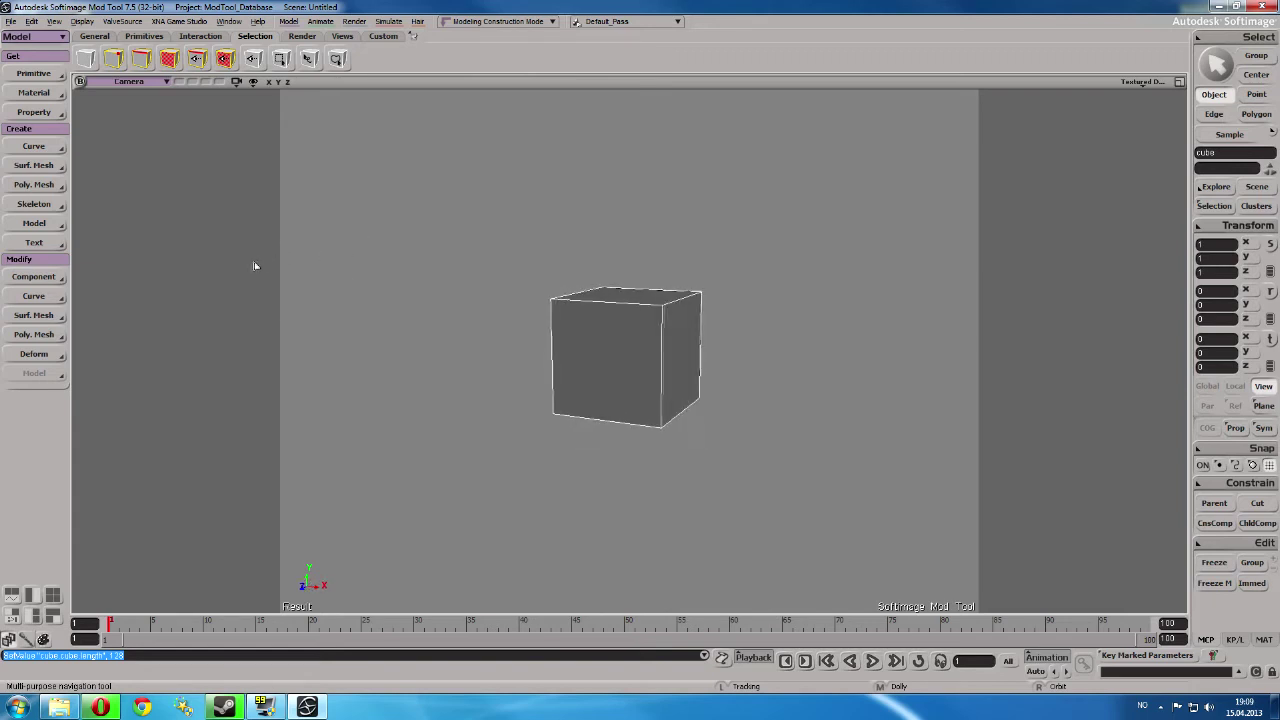
pyautogui.scroll(2, 396, 271)
pyautogui.scroll(-2, 395, 268)
pyautogui.press('space')
pyautogui.press('s')
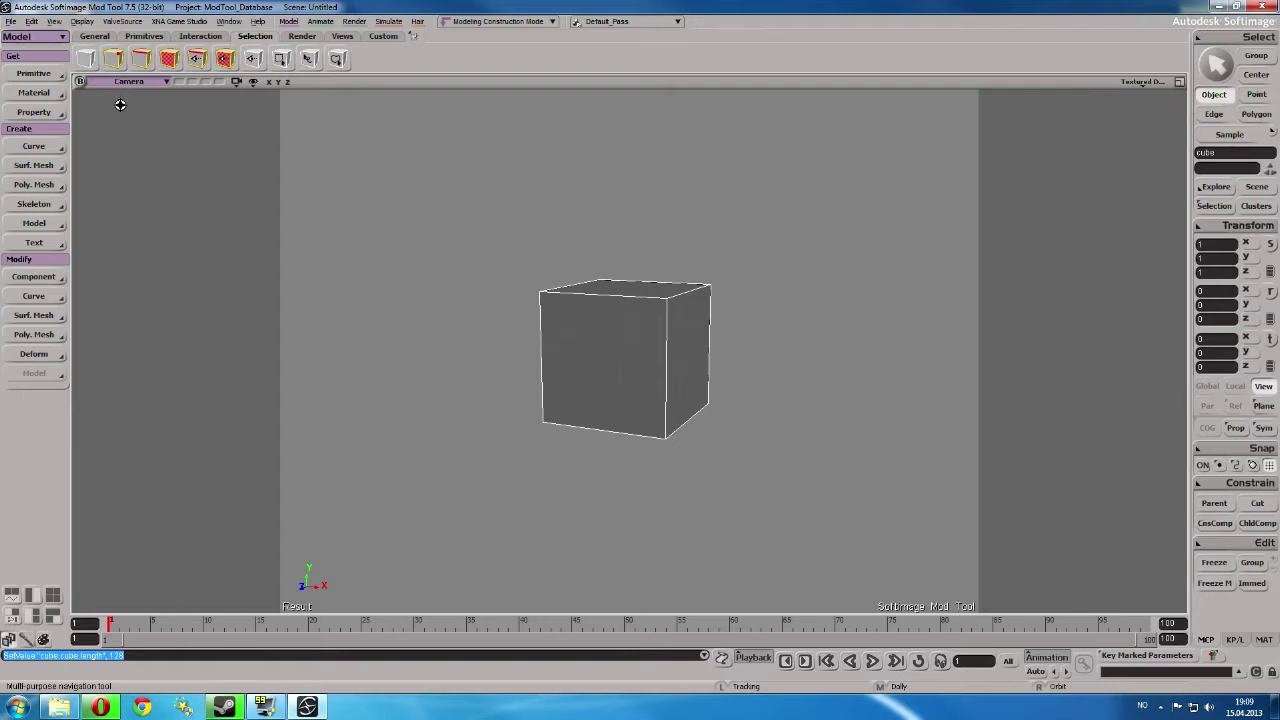
# - Switch to the Render module and add an Image texture to the selected cube
pyautogui.scroll(1, 286, 150)
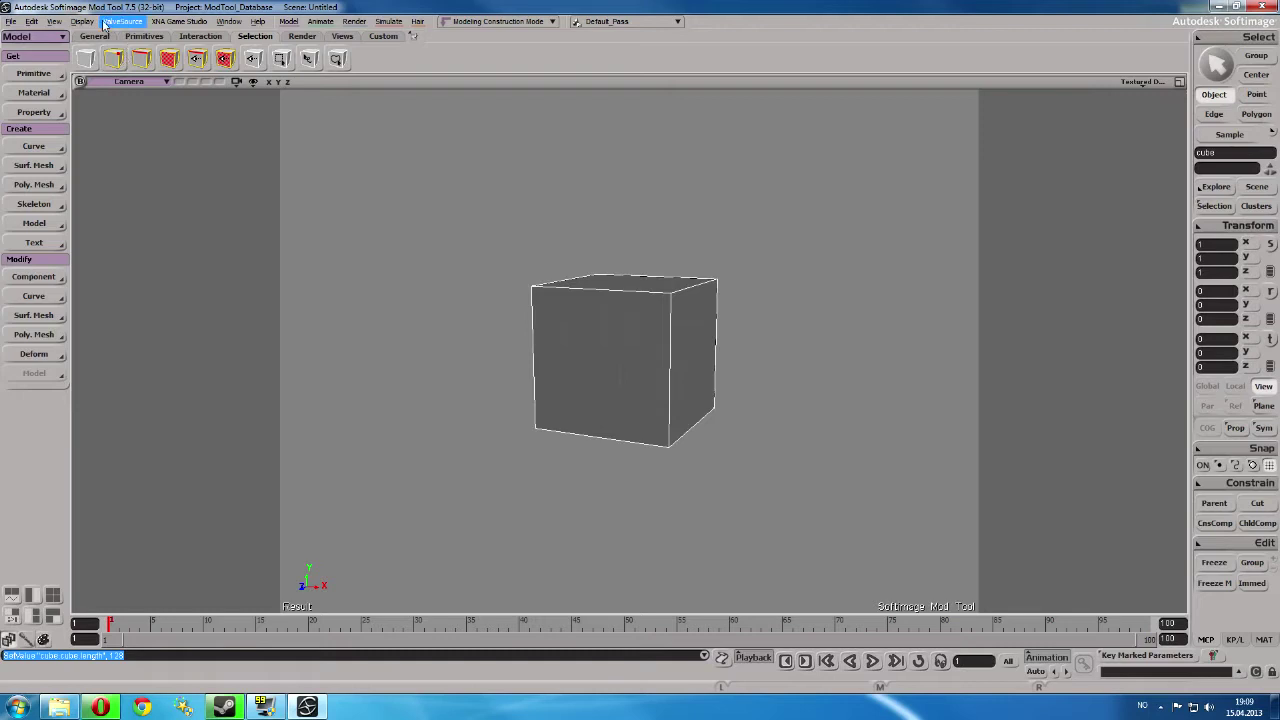
pyautogui.click(502, 22)
pyautogui.click(52, 38)
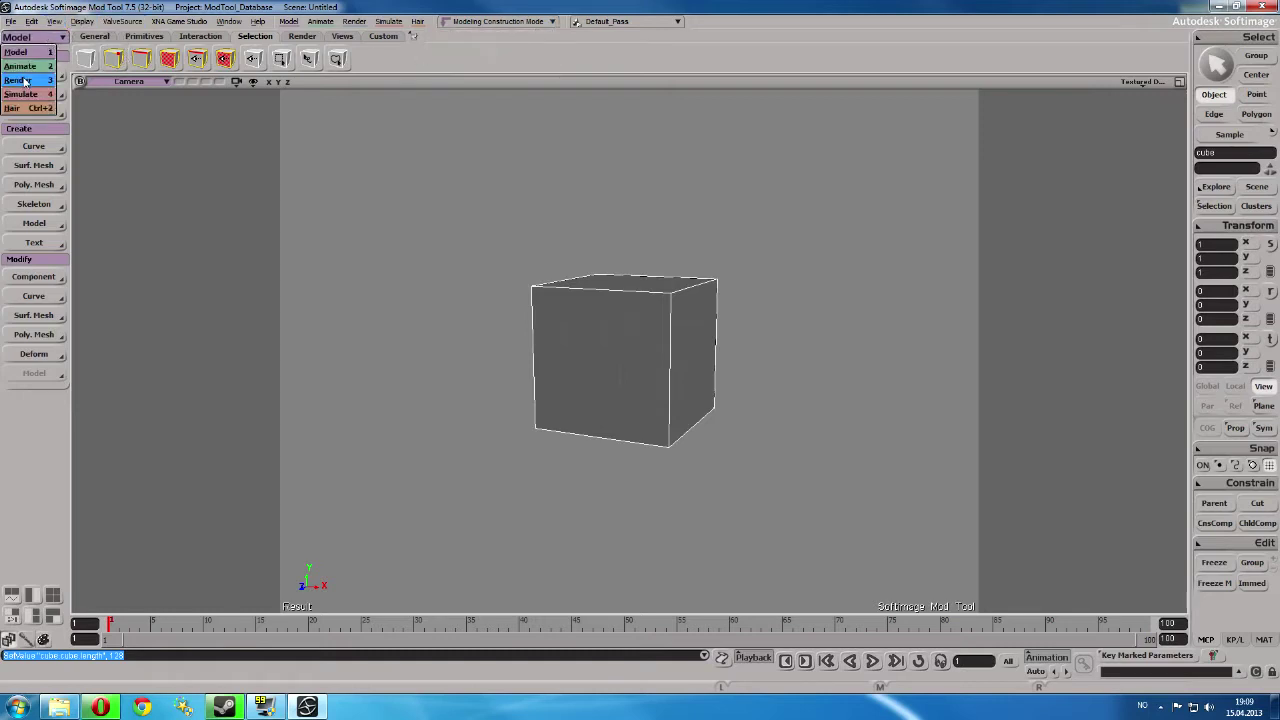
pyautogui.click(24, 80)
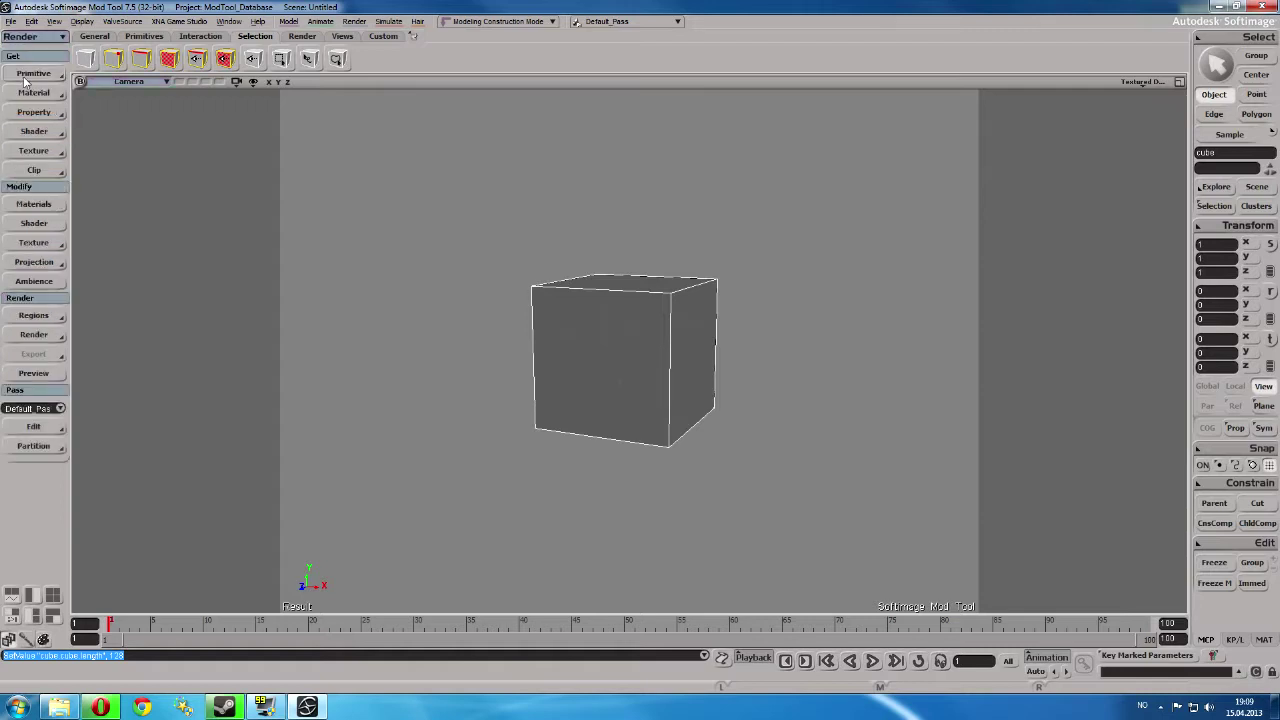
pyautogui.click(30, 150)
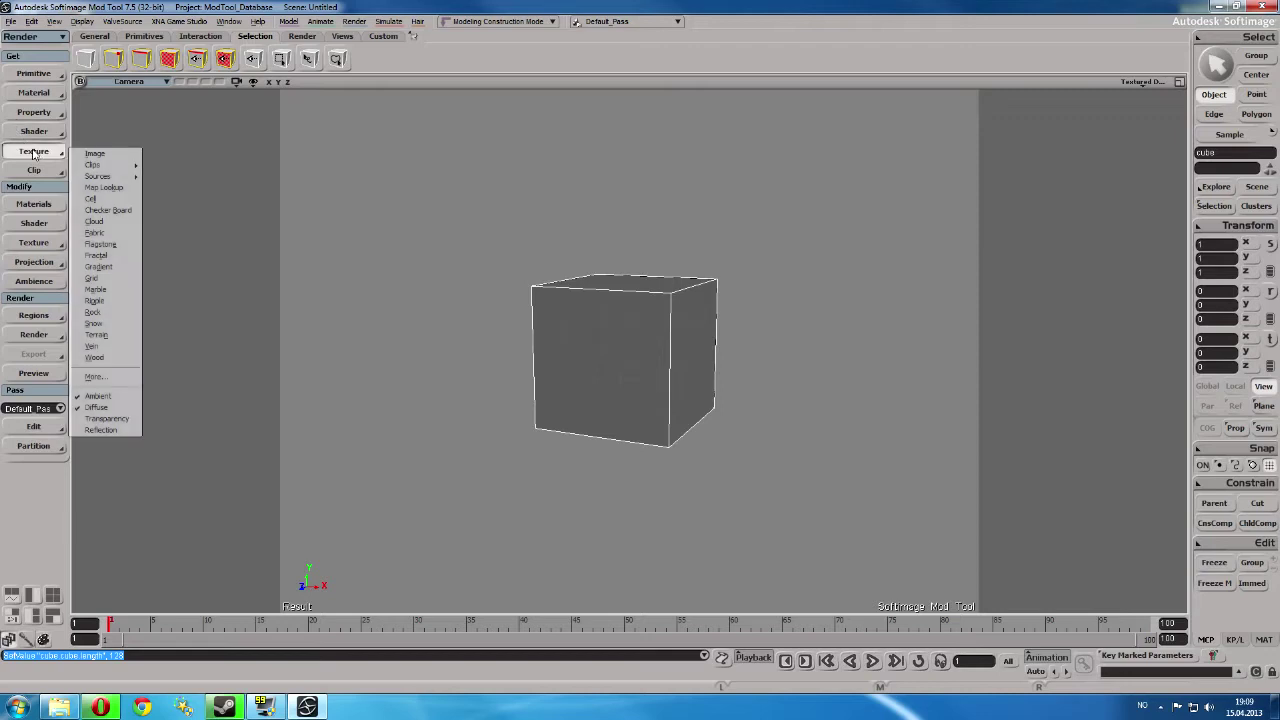
pyautogui.click(92, 154)
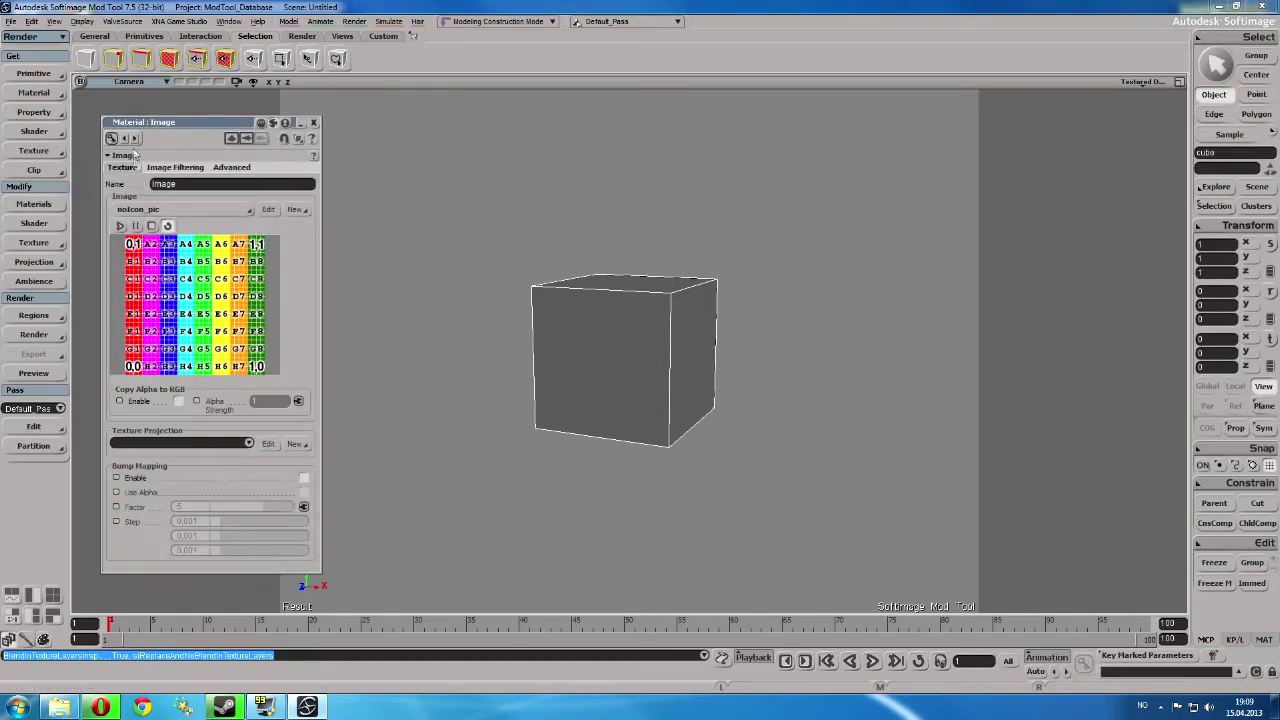
pyautogui.moveTo(174, 131); pyautogui.dragTo(162, 120)
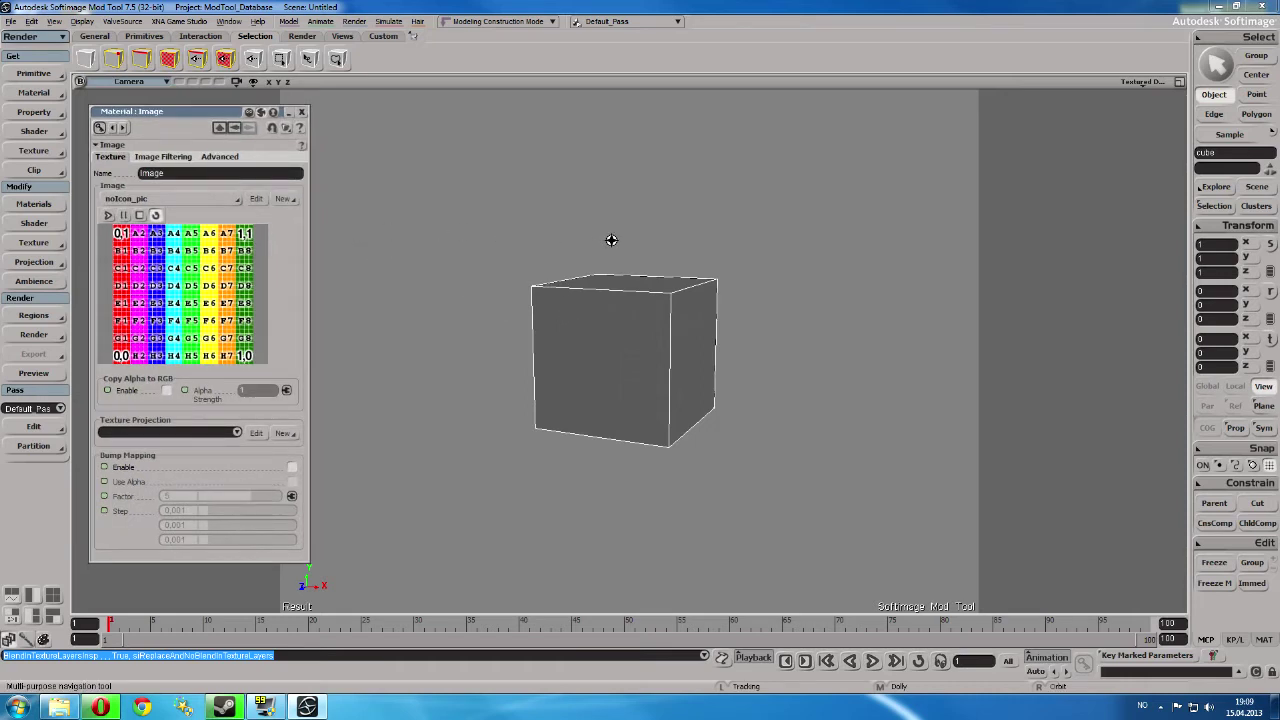
# - Open a scene Explorer window, make it narrower and place it clear of the cube
pyautogui.press('8')
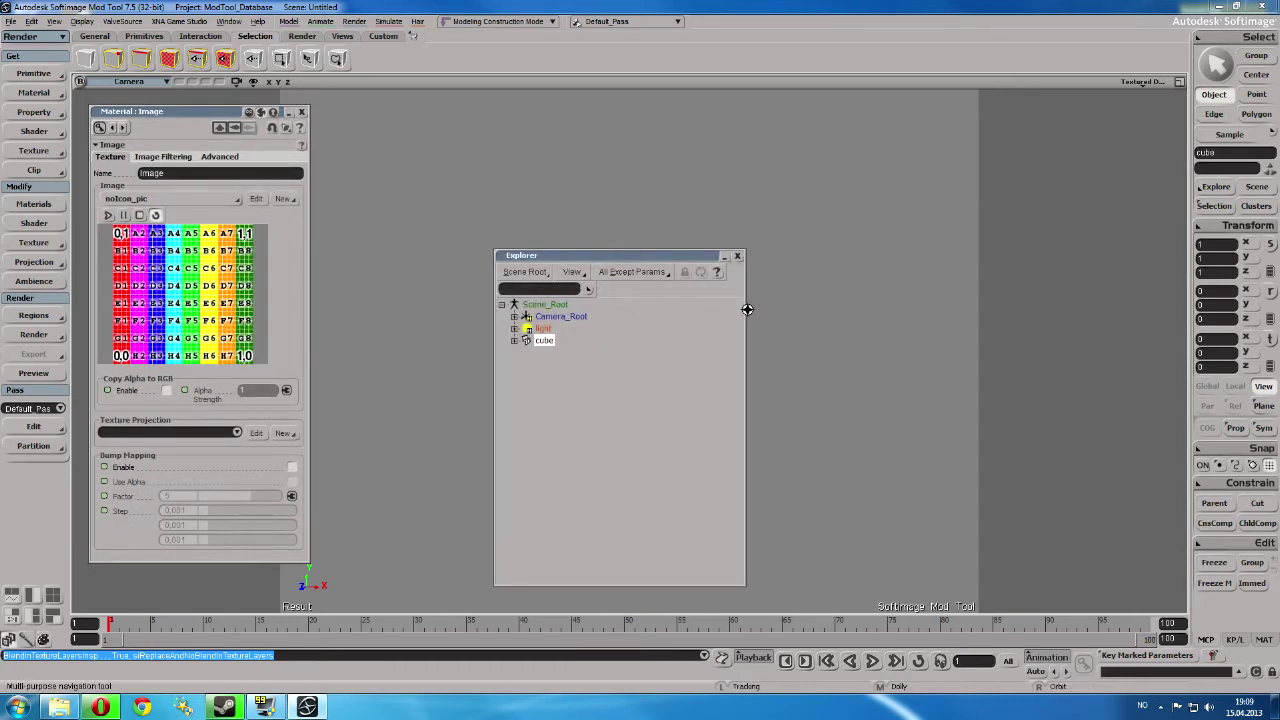
pyautogui.moveTo(746, 314); pyautogui.dragTo(637, 314)
pyautogui.moveTo(562, 261); pyautogui.dragTo(1097, 197)
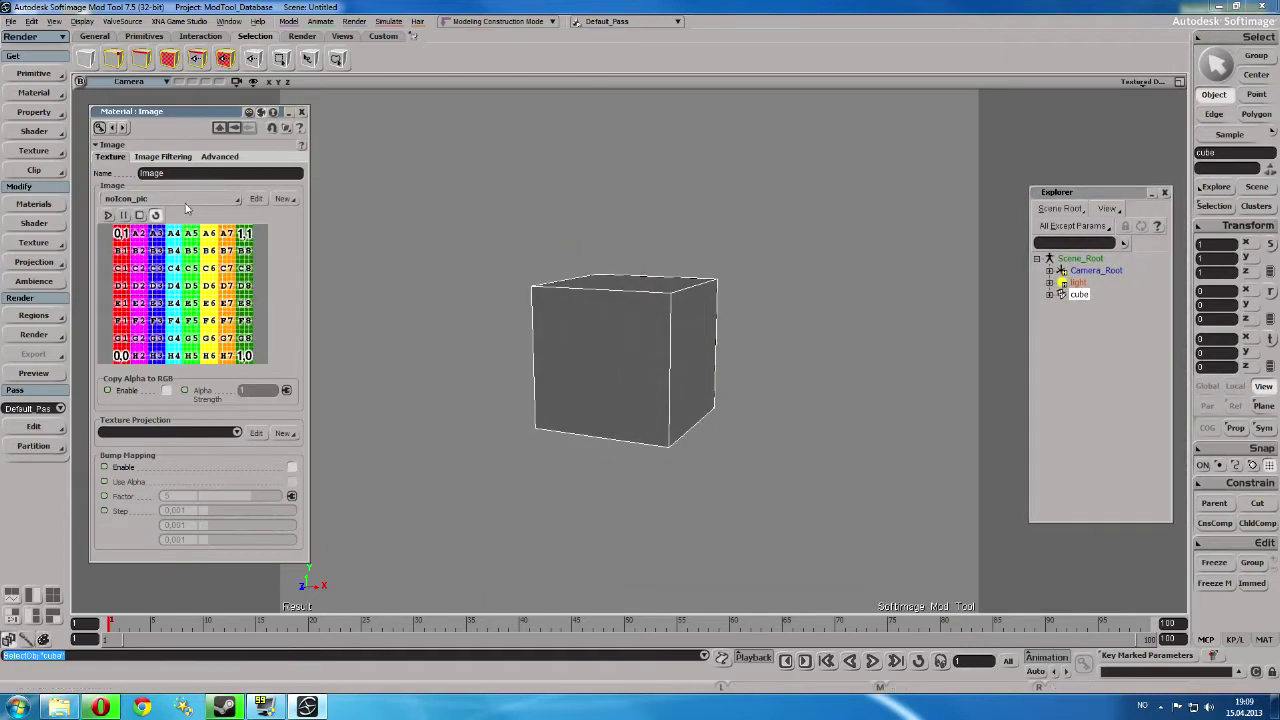
# - Load woodCrate007Sample.tga from D:\HL2DM WEPS\prop as the cube's texture image
pyautogui.click(287, 200)
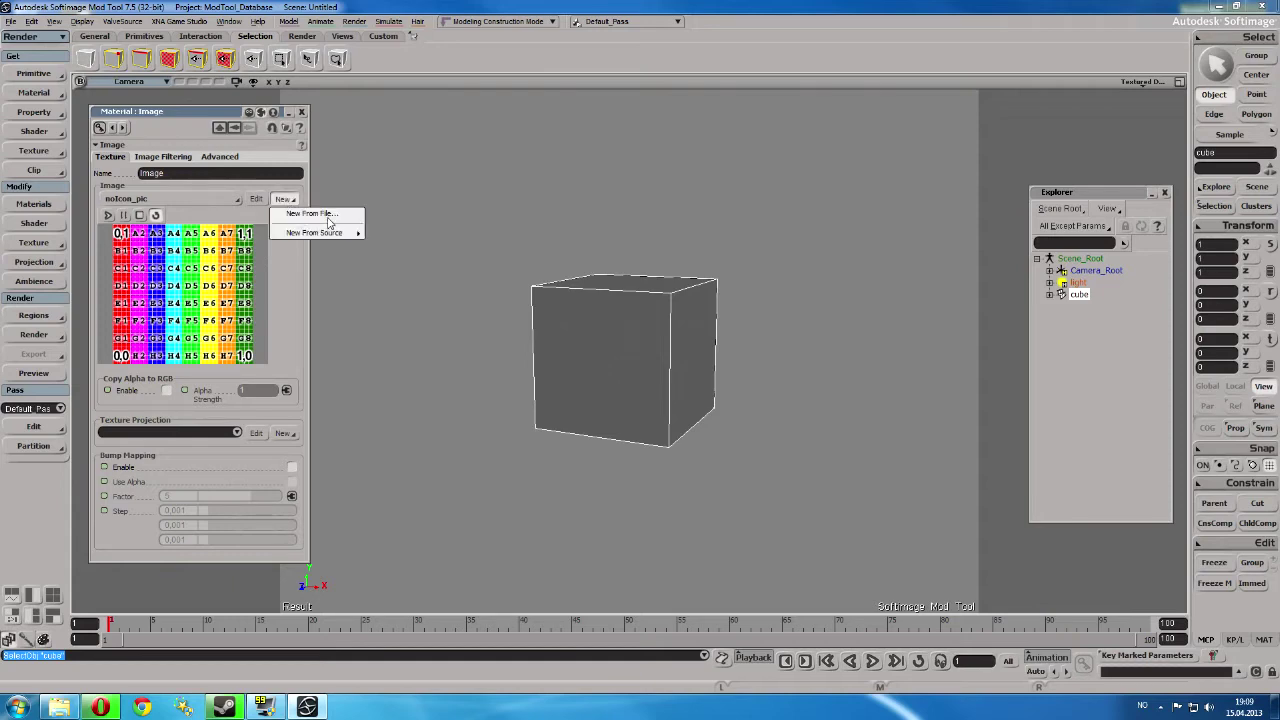
pyautogui.click(308, 215)
pyautogui.click(538, 173)
pyautogui.write('D:\\HL2DM WEPS\\prop')
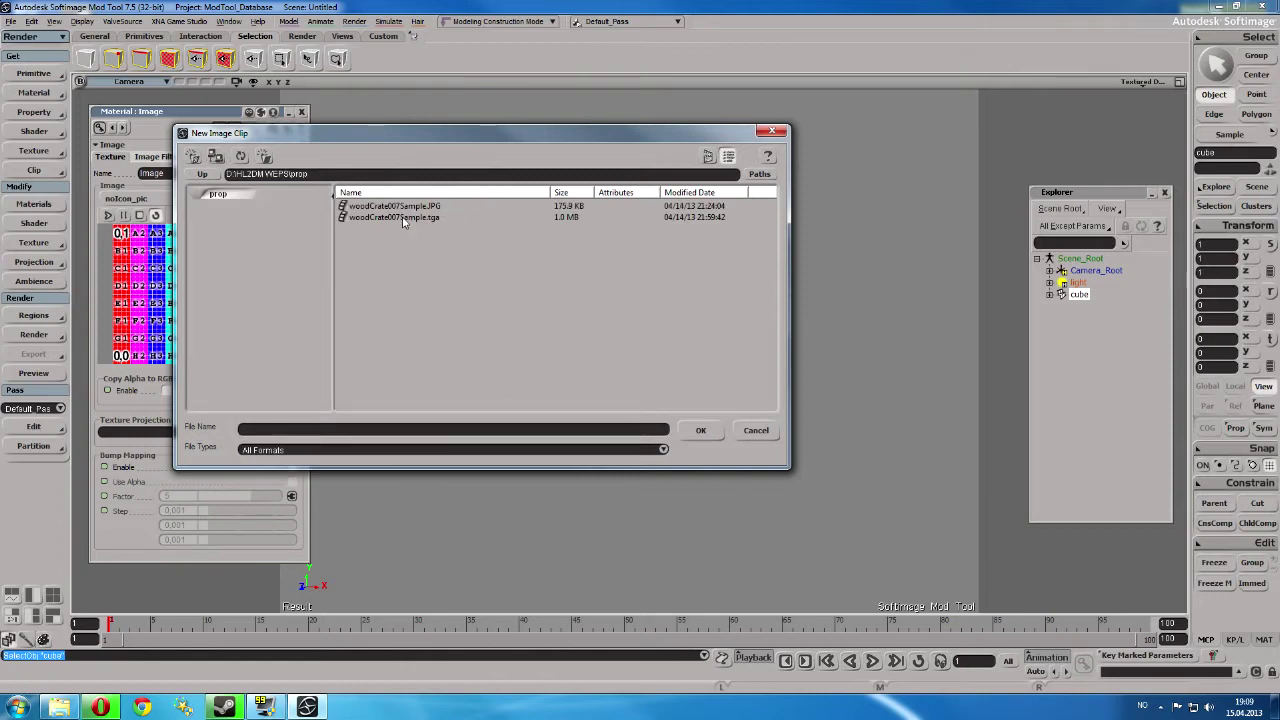
pyautogui.doubleClick(403, 218)
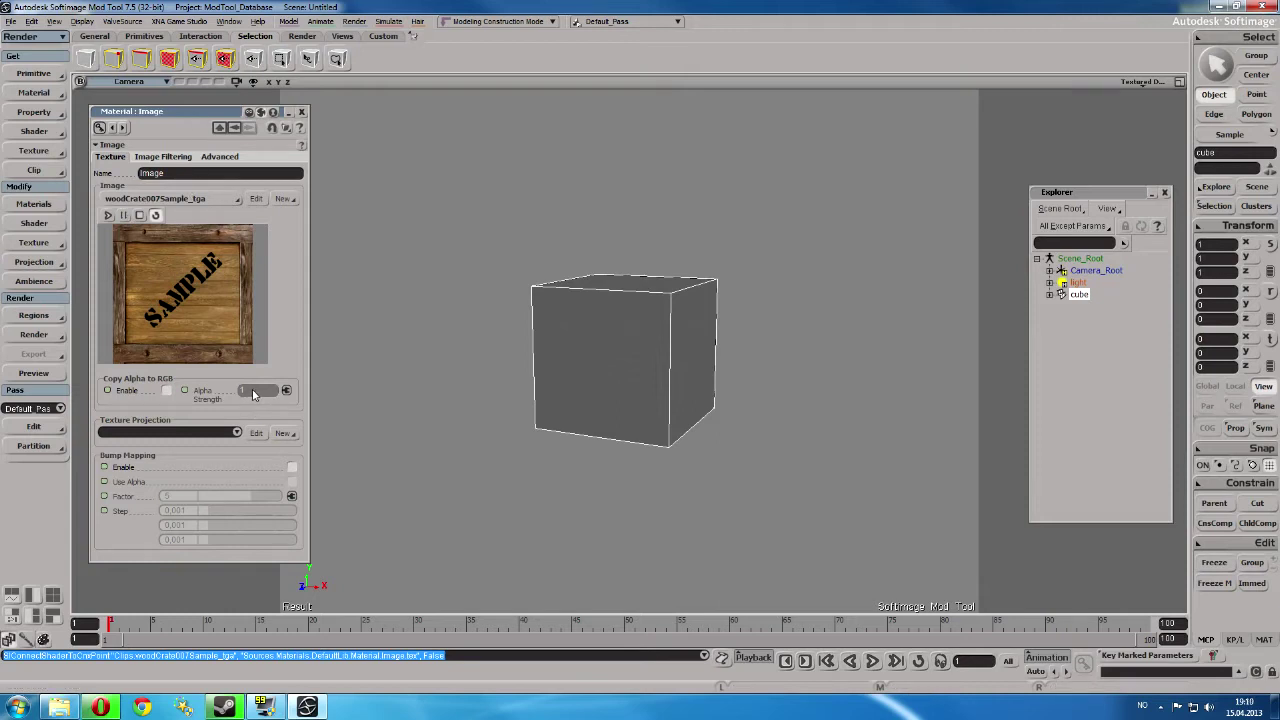
# - Create a Cubic texture projection for the crate image on the cube
pyautogui.click(282, 436)
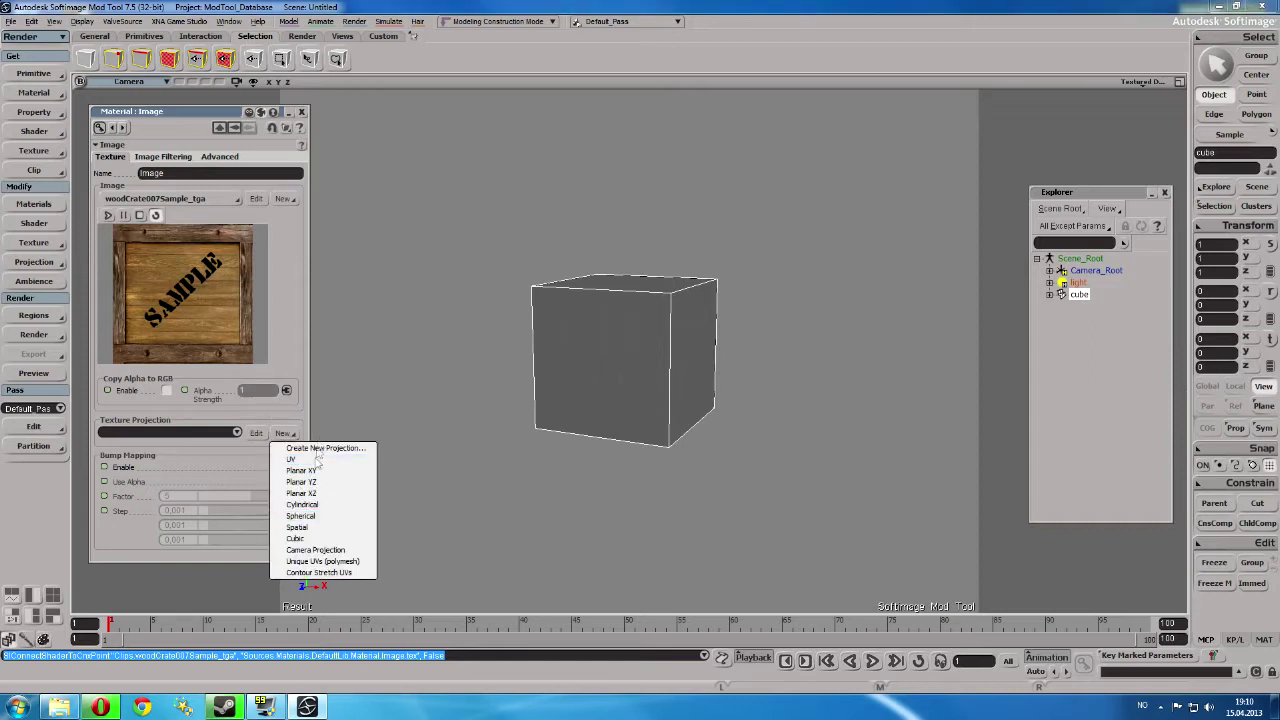
pyautogui.click(312, 541)
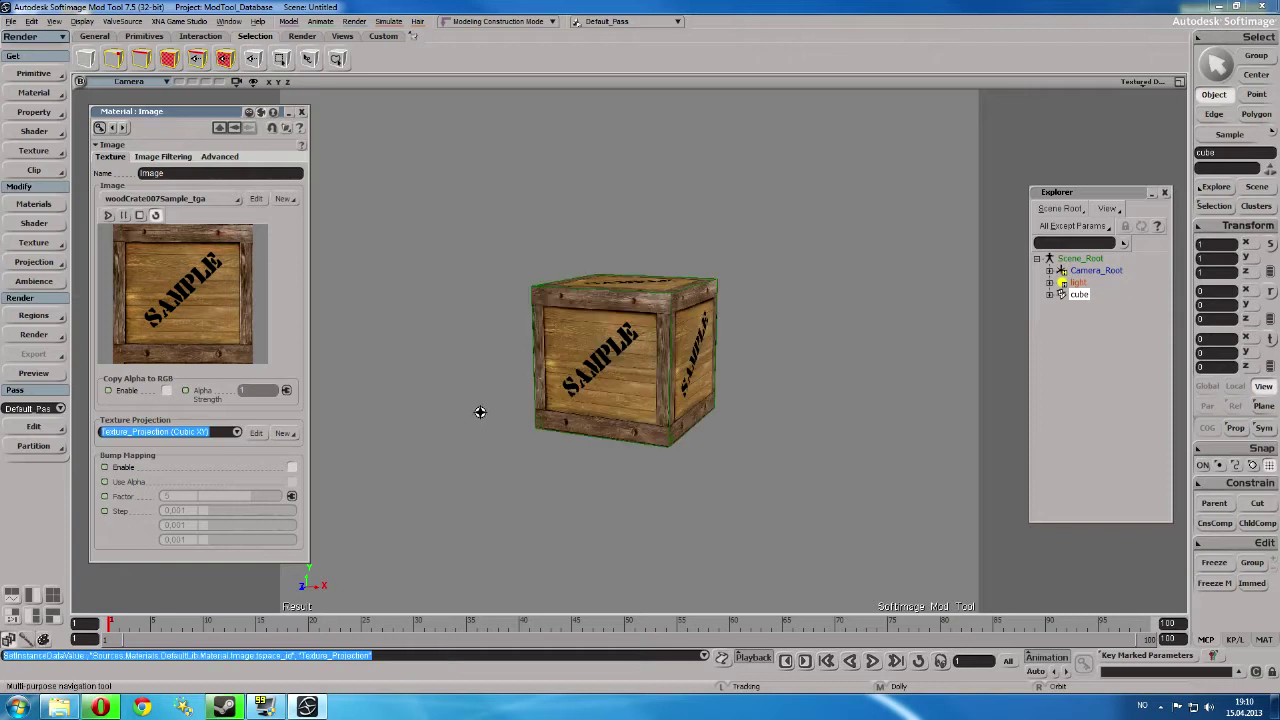
pyautogui.moveTo(526, 389); pyautogui.dragTo(473, 395, button='right')
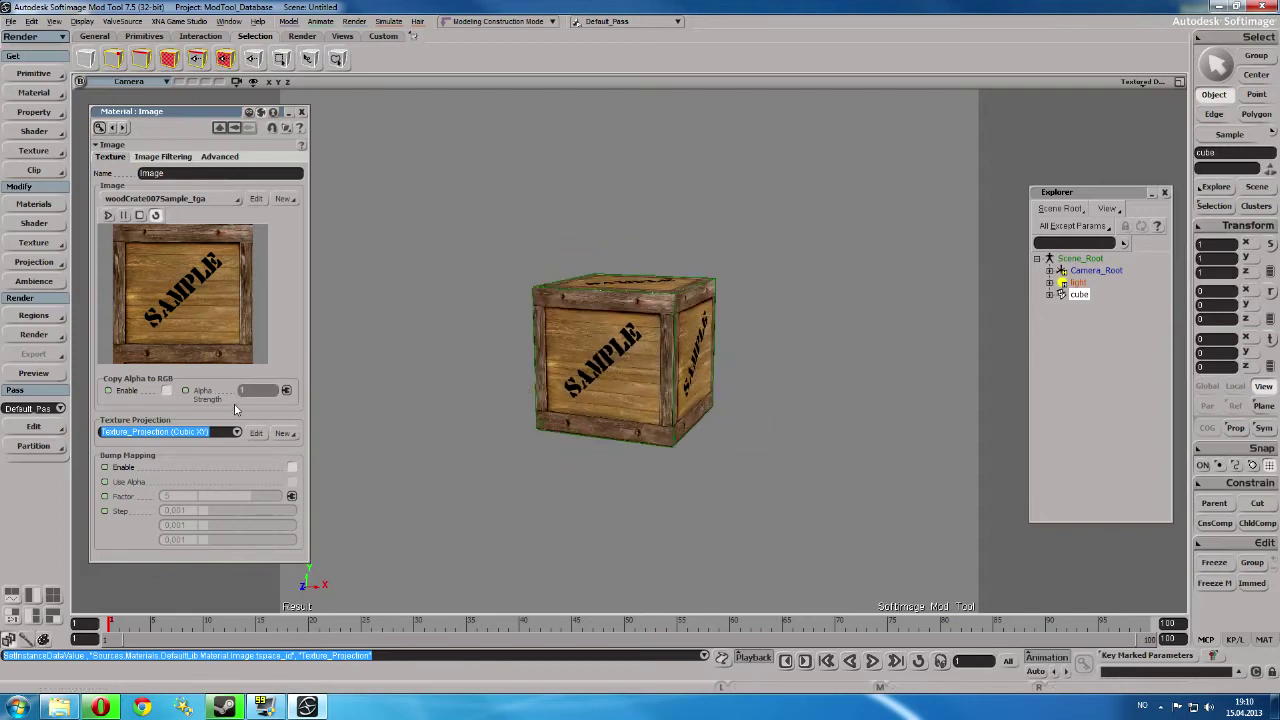
# - Try the Spatial, Spherical and Cylindrical texture projections on the cube and return to Cubic
pyautogui.click(285, 433)
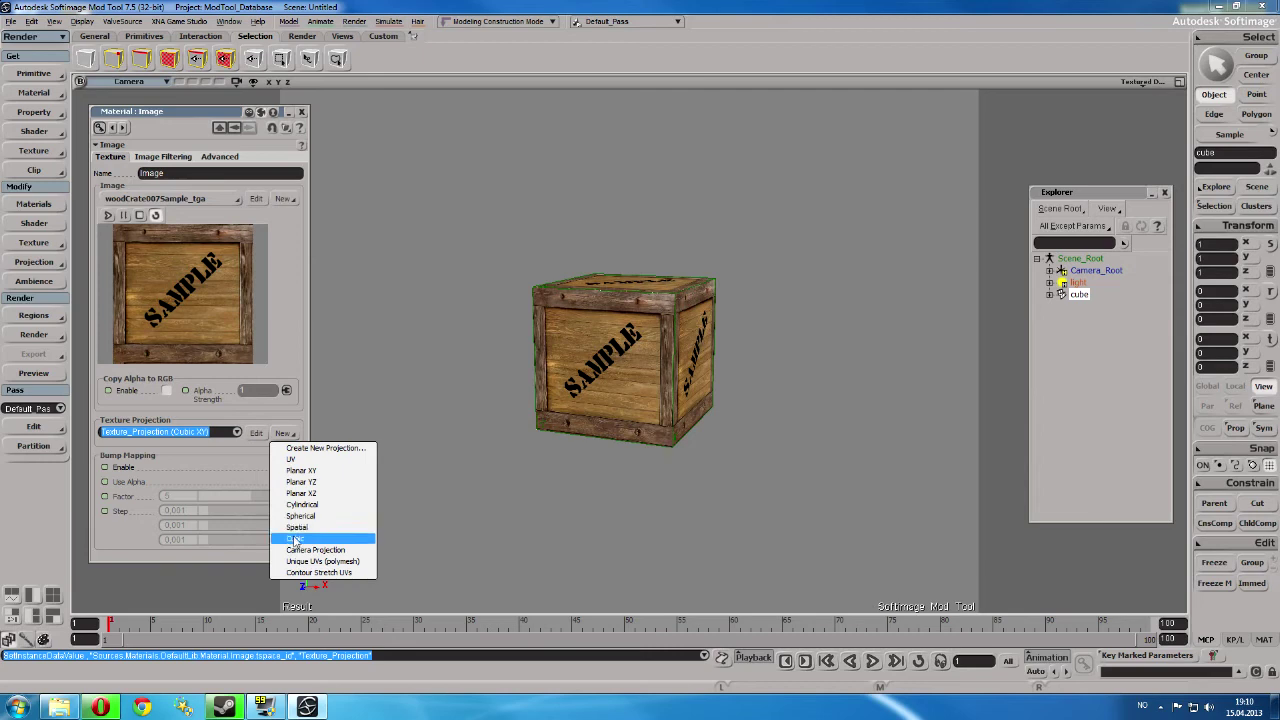
pyautogui.click(297, 527)
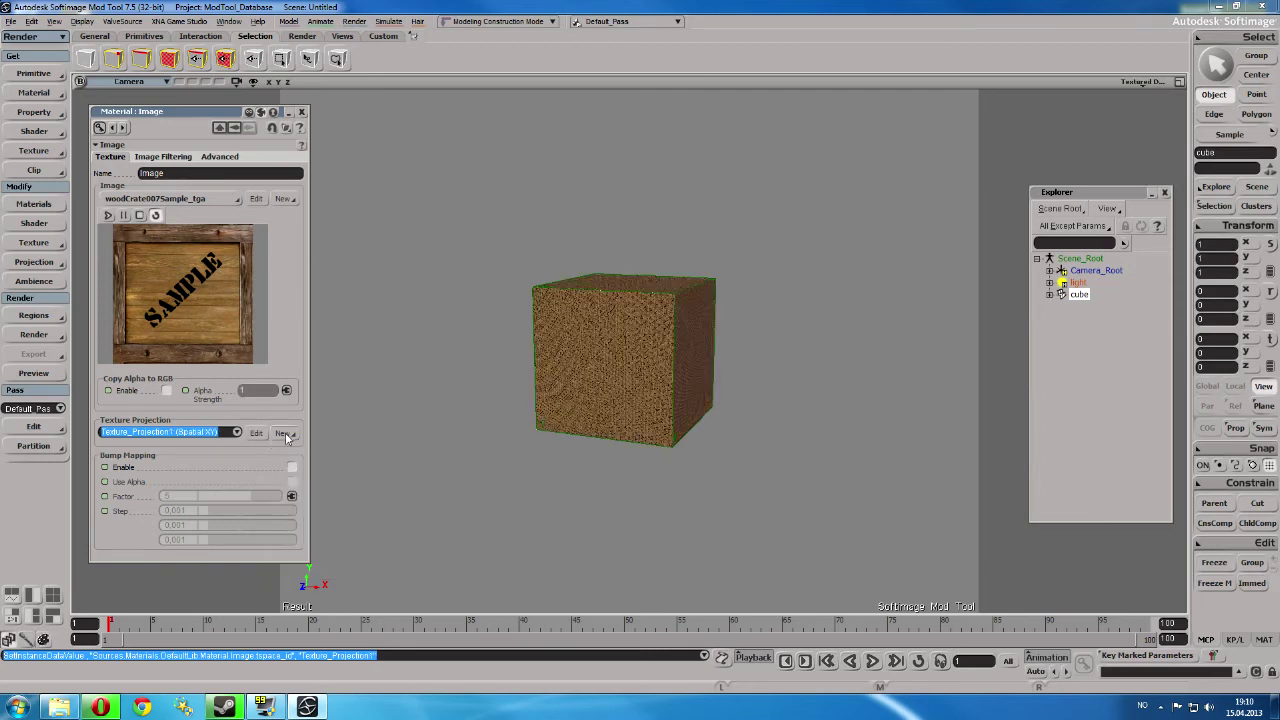
pyautogui.click(285, 435)
pyautogui.click(292, 525)
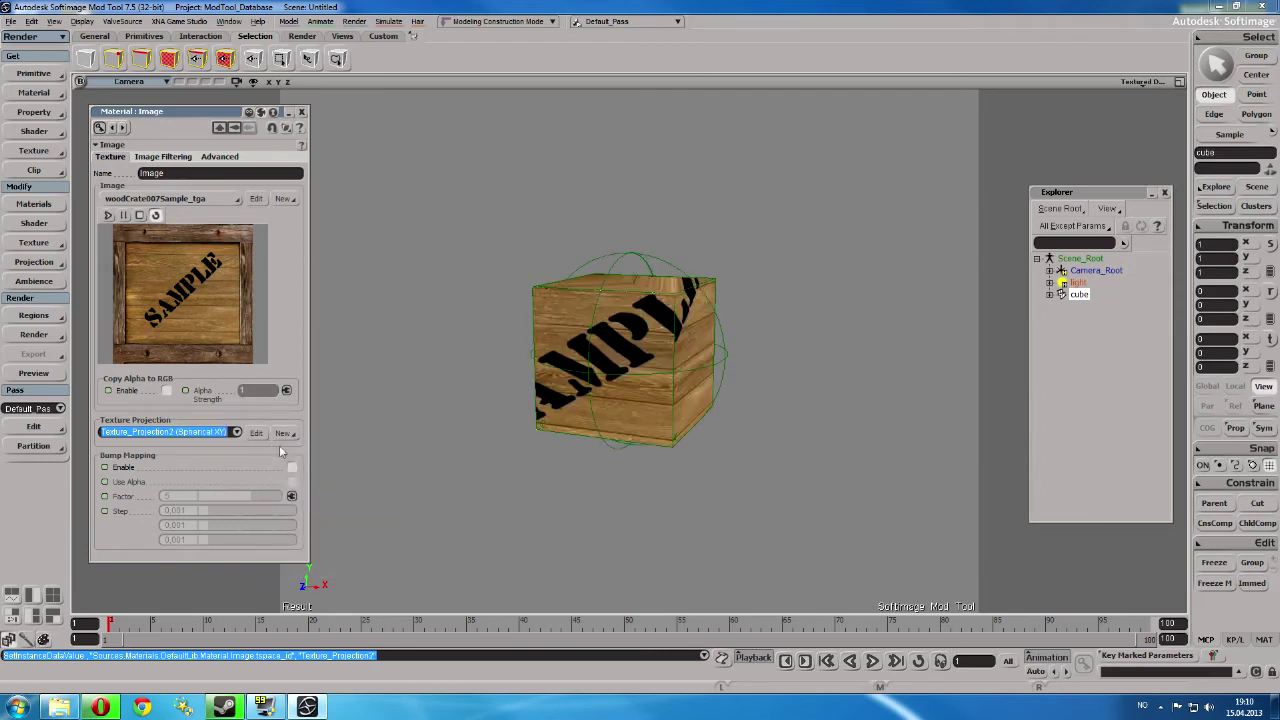
pyautogui.click(285, 433)
pyautogui.click(296, 504)
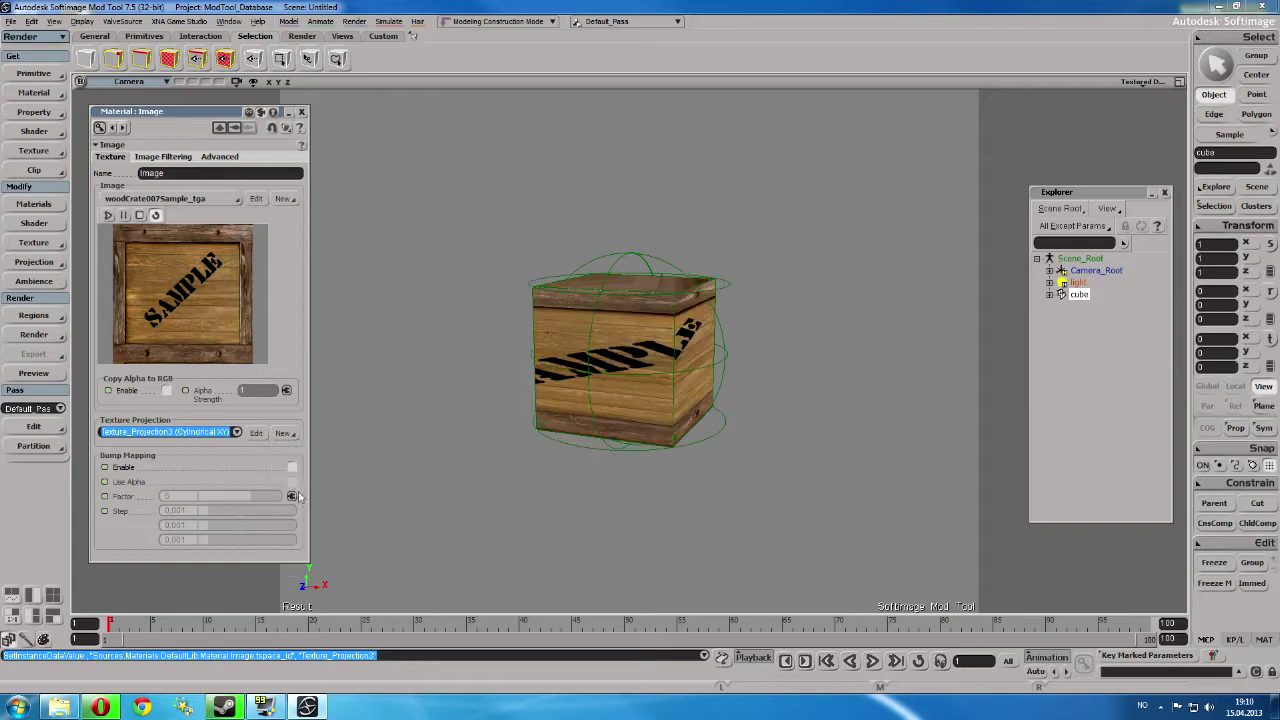
pyautogui.click(285, 433)
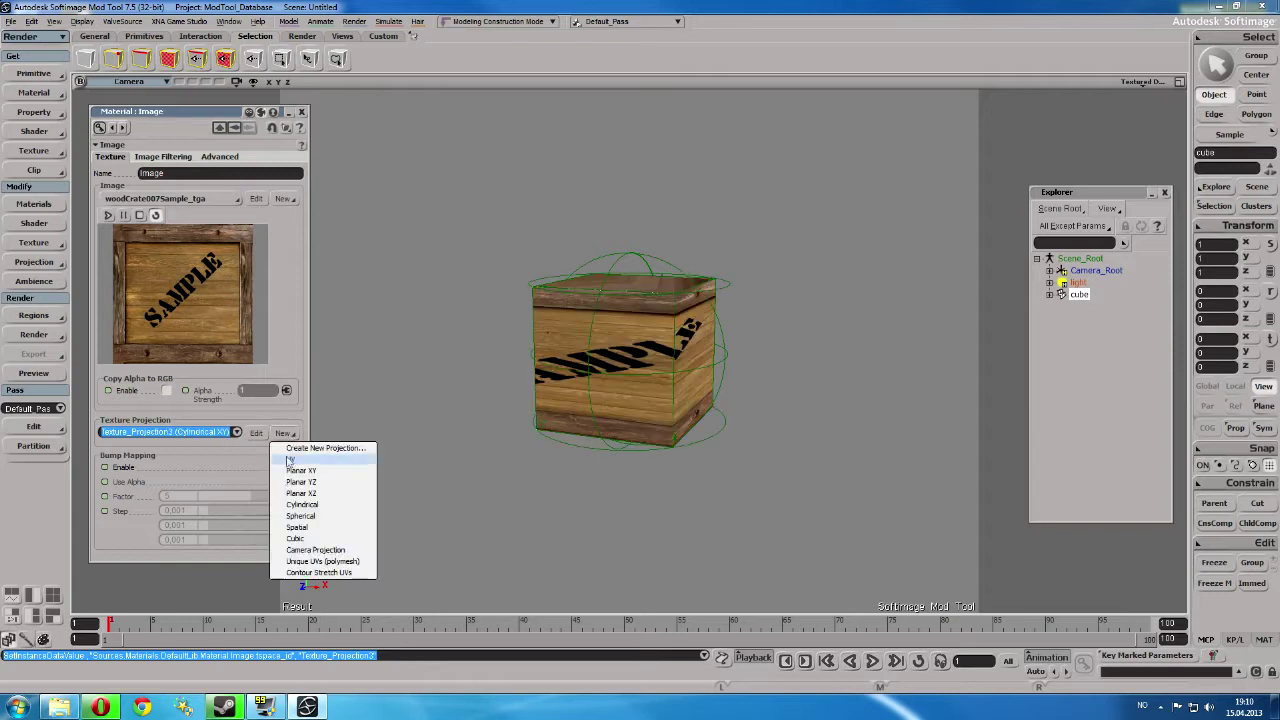
pyautogui.click(296, 539)
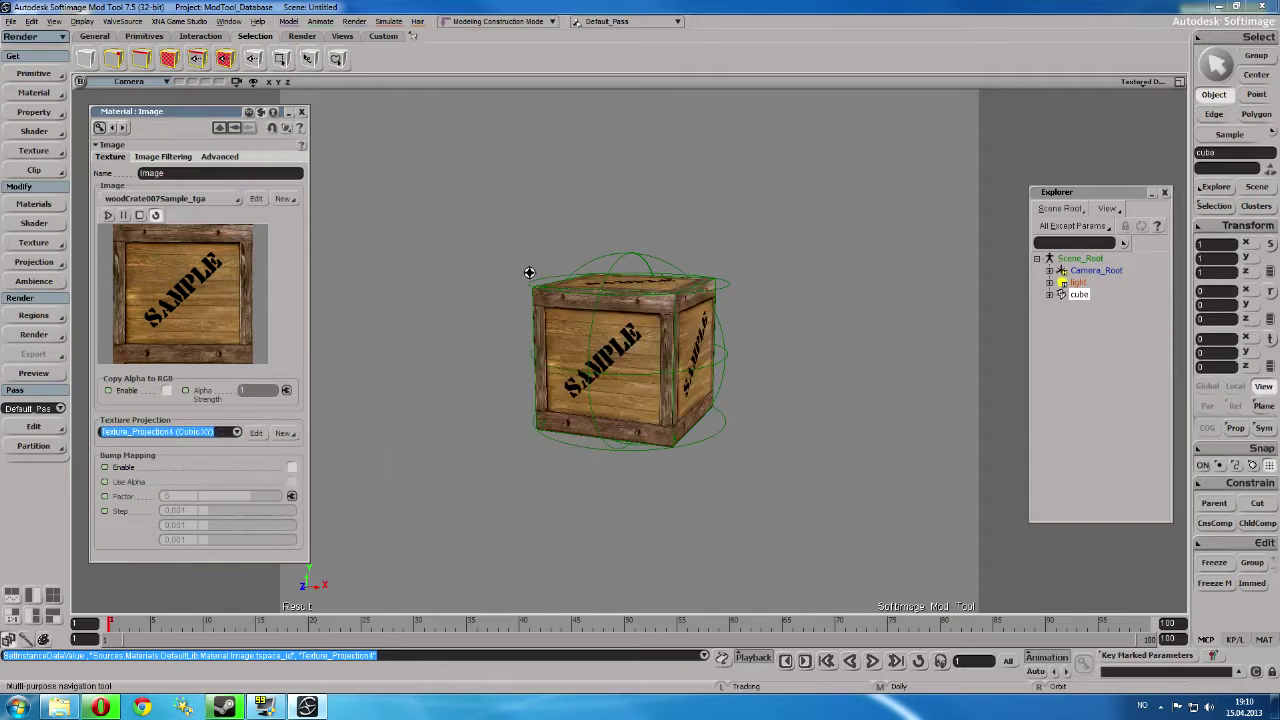
# - Check the texture on the crate's other faces, deselect the cube and close the image texture properties
pyautogui.moveTo(531, 266); pyautogui.dragTo(390, 226, button='right')
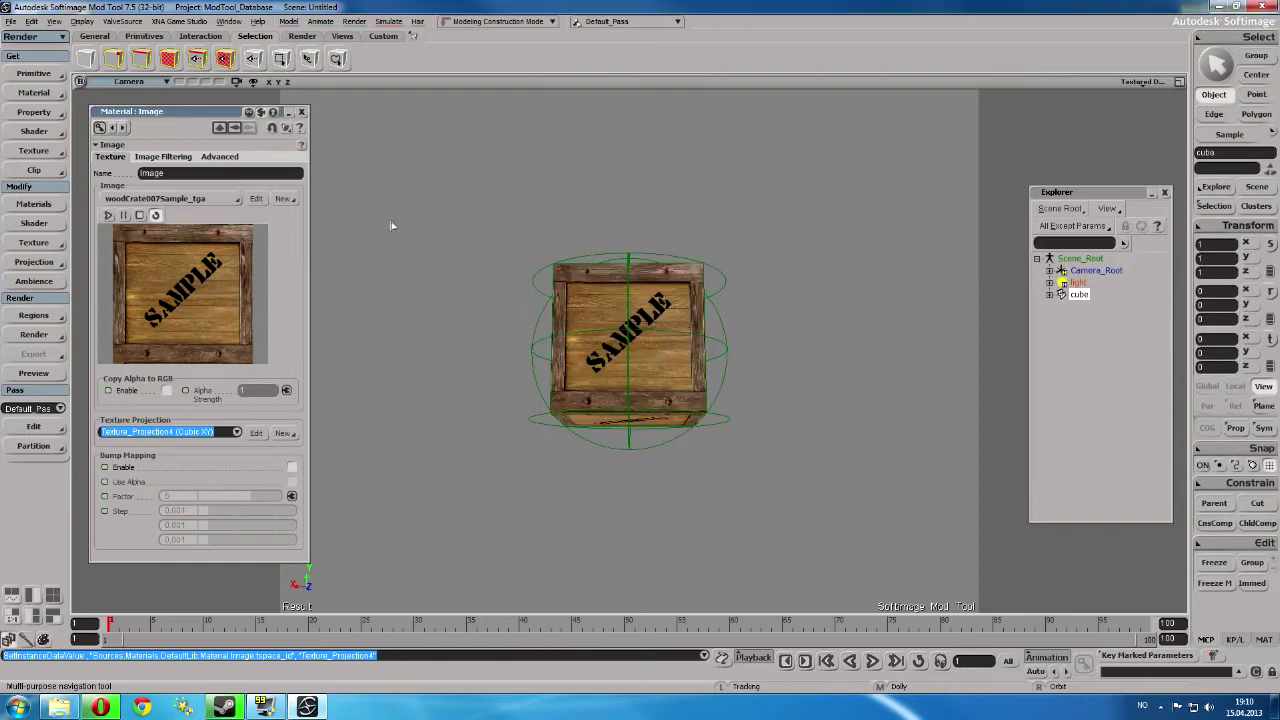
pyautogui.click(403, 206)
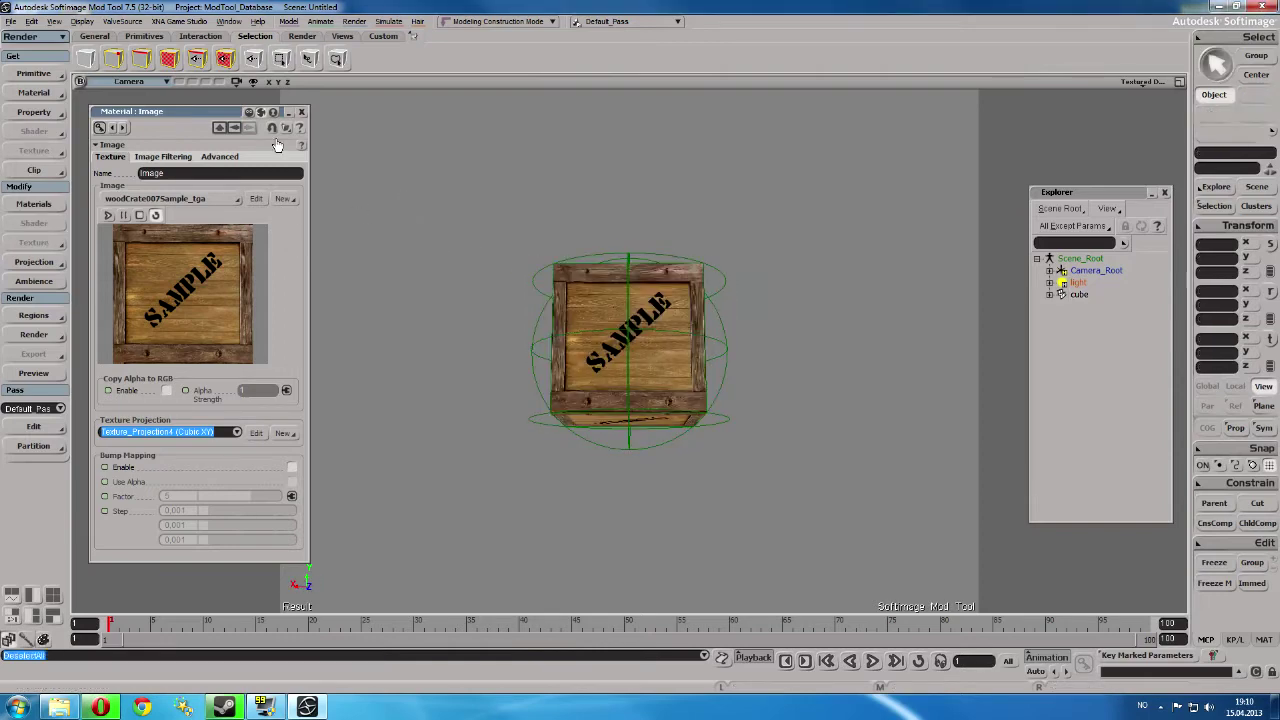
pyautogui.click(302, 111)
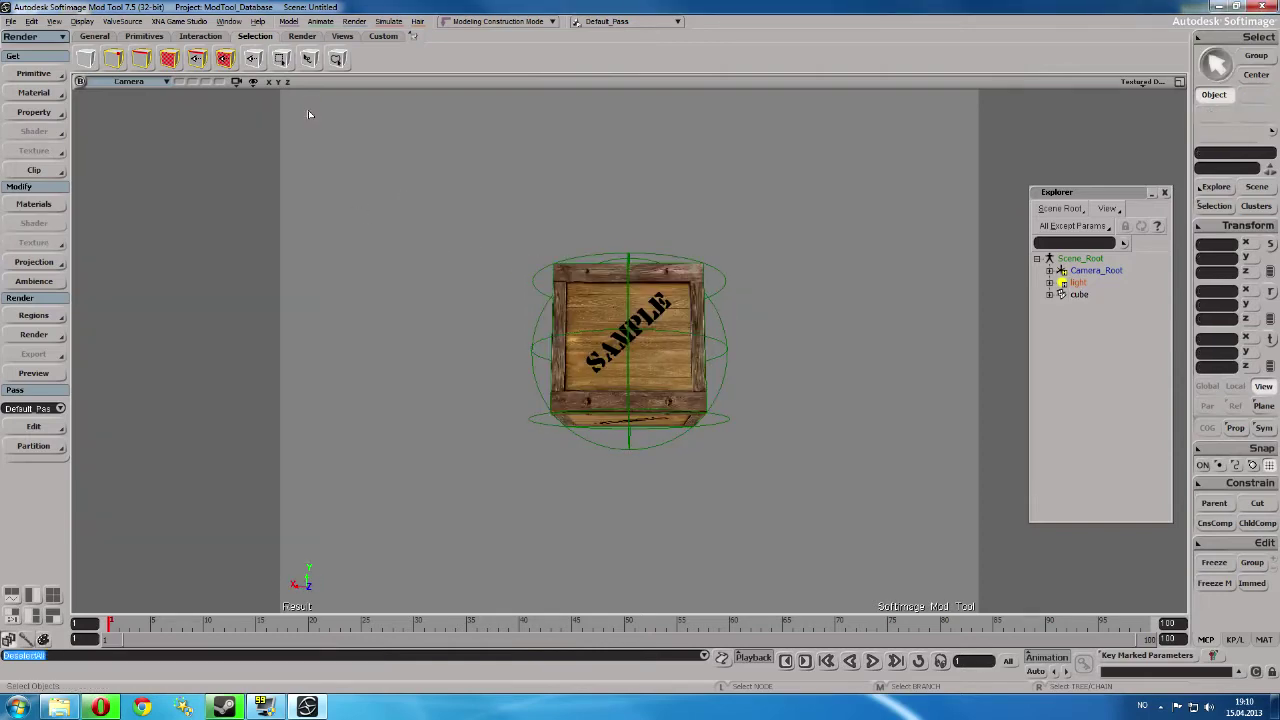
# - Rename the cube to physic_mesh and close its properties
pyautogui.click(1079, 292)
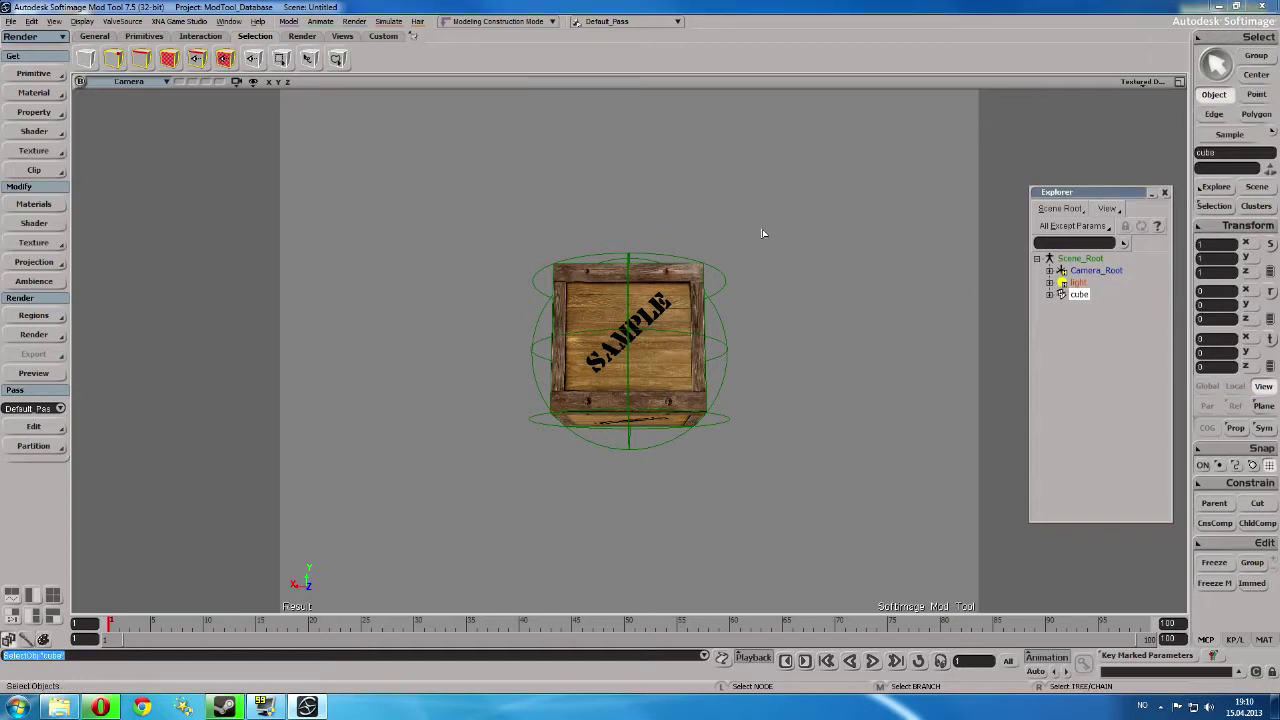
pyautogui.moveTo(748, 230); pyautogui.dragTo(557, 154, button='middle')
pyautogui.click(120, 21)
pyautogui.click(120, 21)
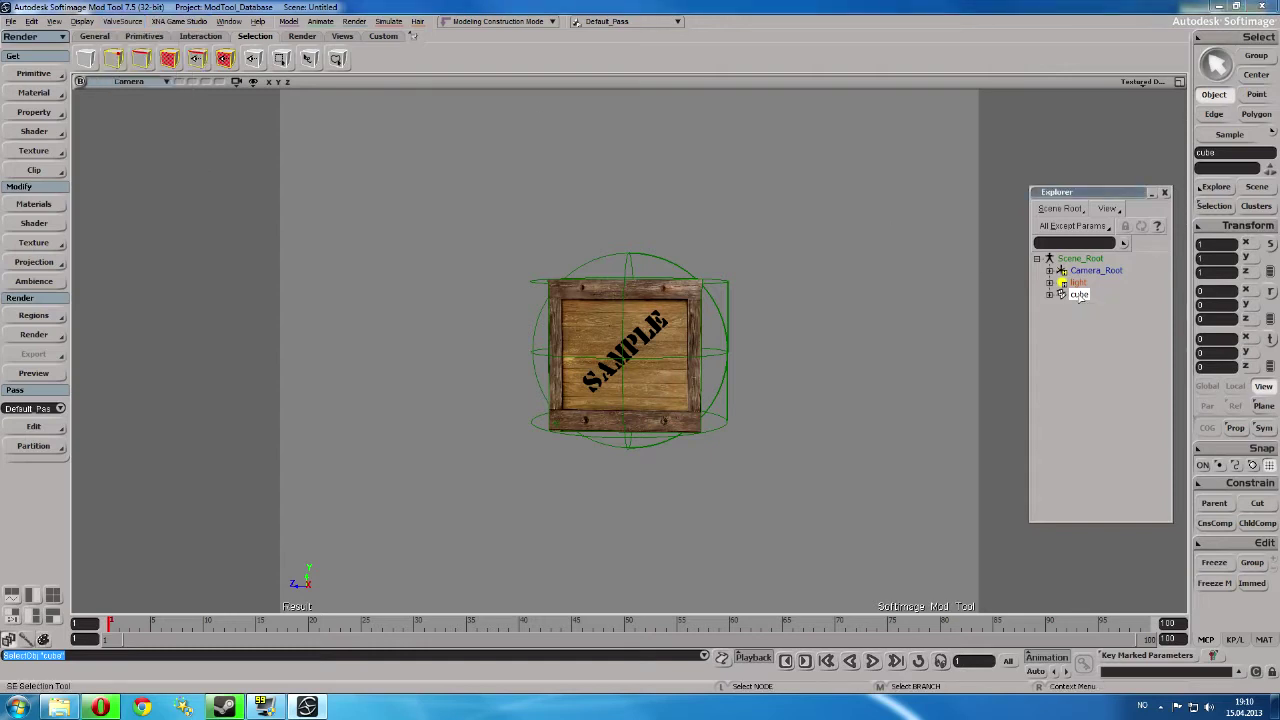
pyautogui.click(1062, 294)
pyautogui.click(194, 195)
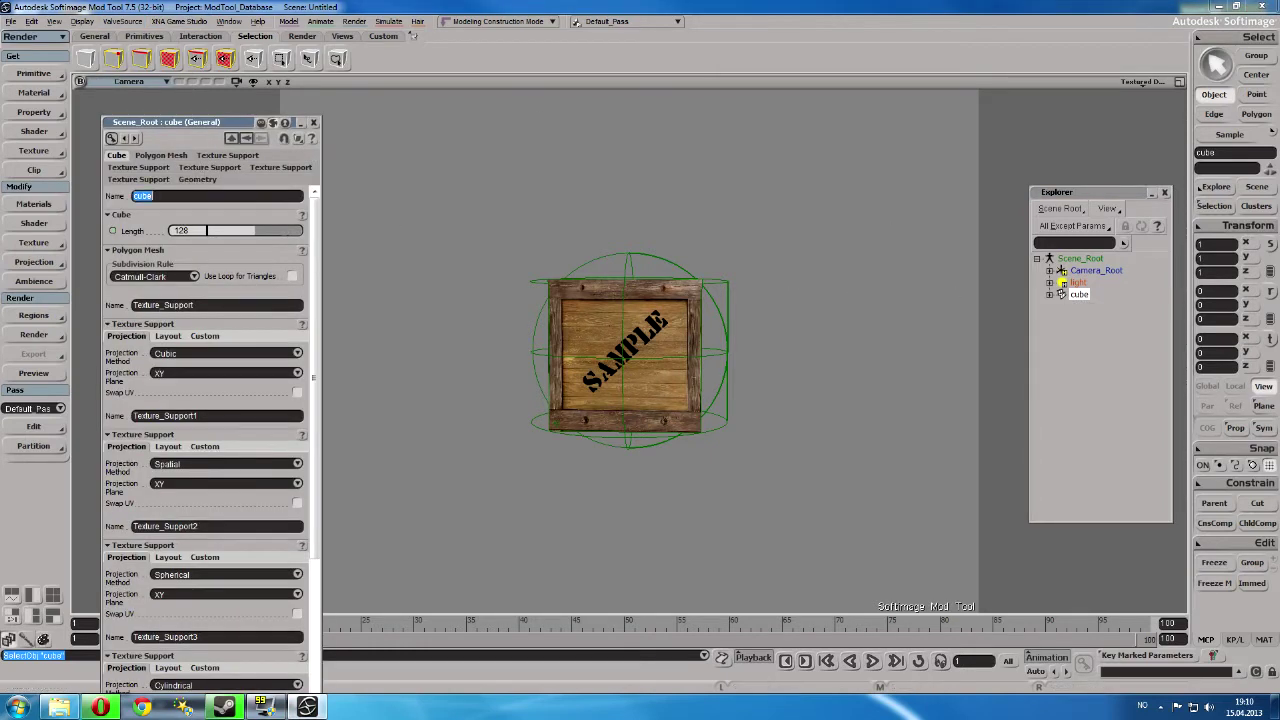
pyautogui.write('physic_mesh')
pyautogui.press('Return')
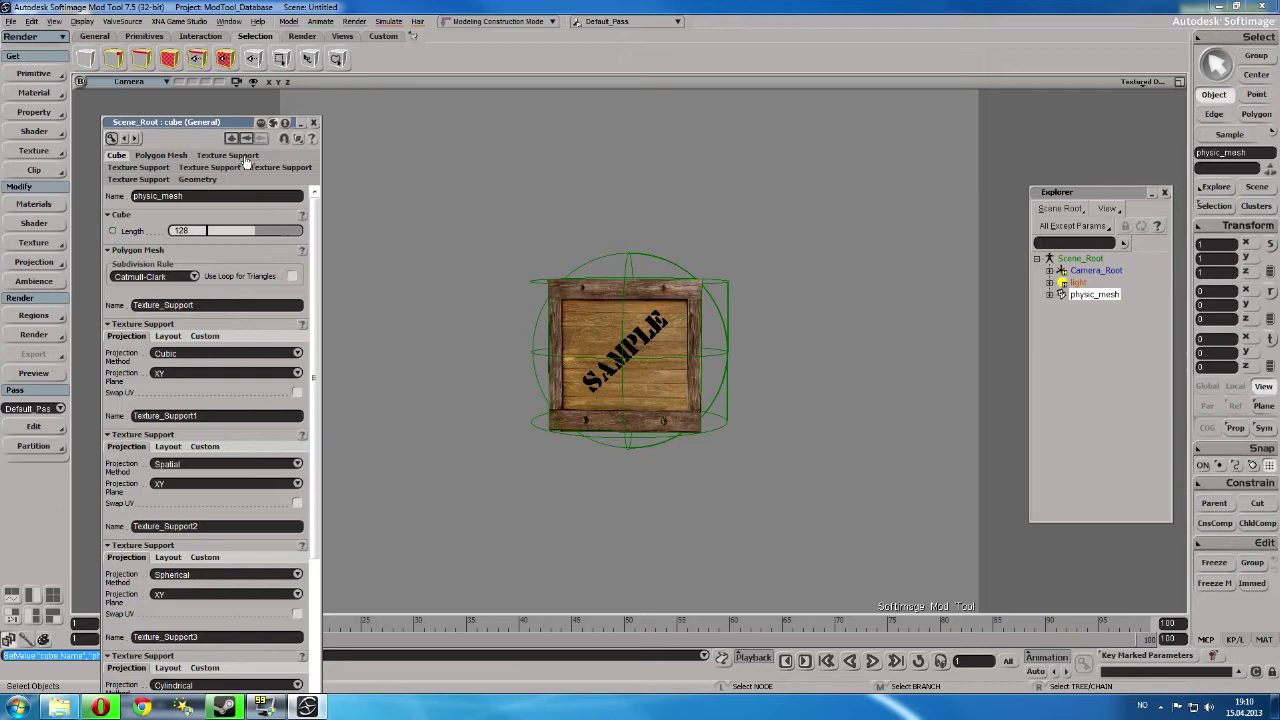
pyautogui.click(313, 122)
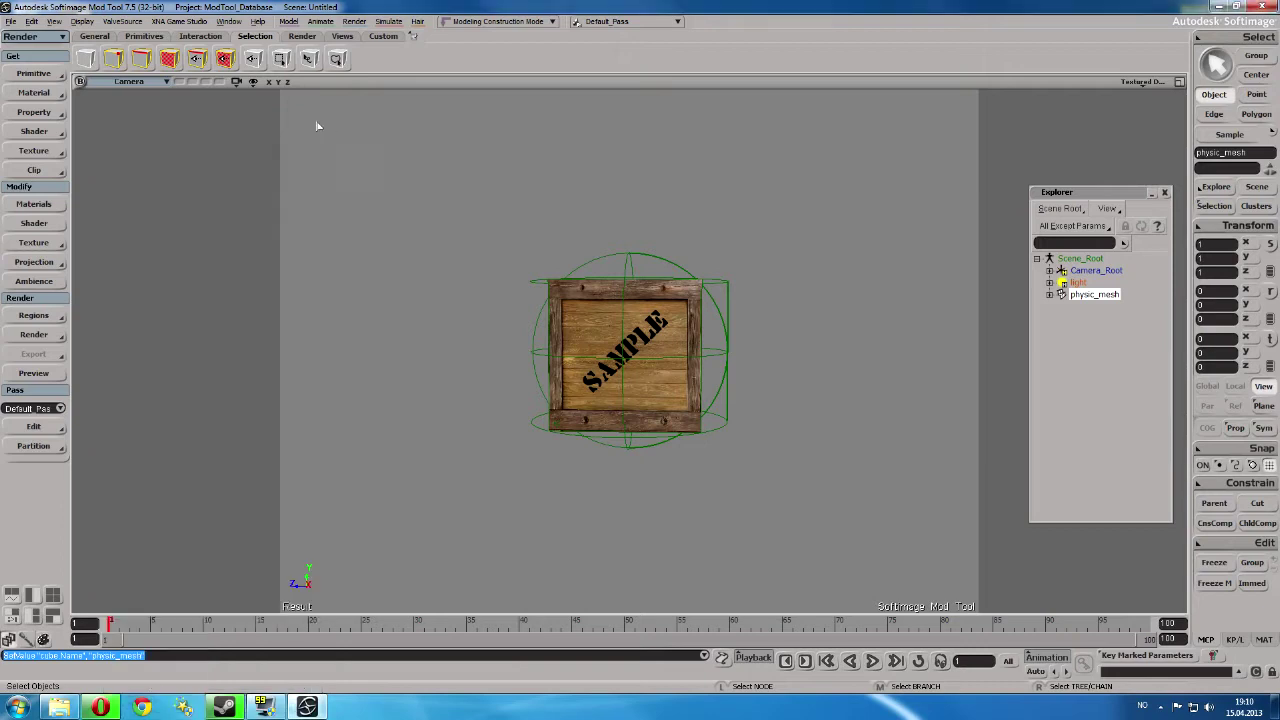
# - Start an SMD export of physic_mesh with chain optimizing, top-level bone removal and unused bone removal all turned off
pyautogui.click(1085, 293)
pyautogui.click(122, 21)
pyautogui.click(135, 43)
pyautogui.click(728, 330)
pyautogui.click(728, 345)
pyautogui.click(728, 360)
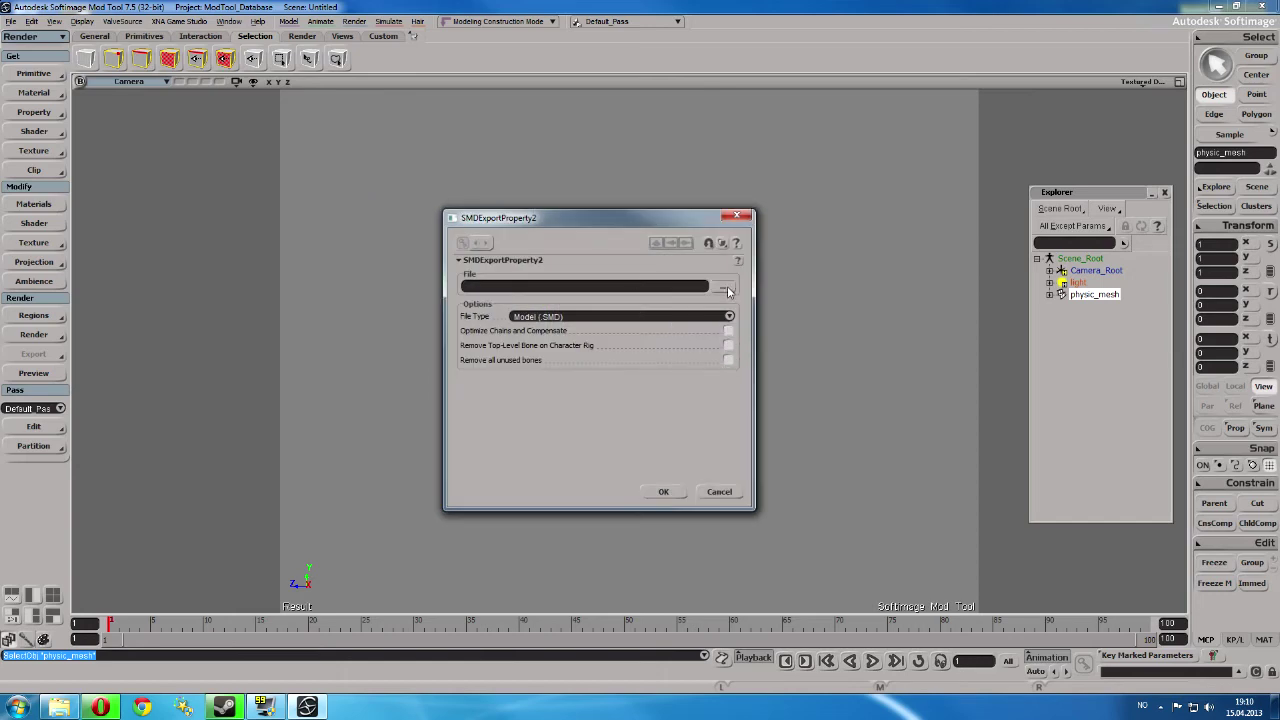
# - Export the mesh as a Model SMD to D:\HL2DM WEPS\prop\ref.smd, replacing the existing file
pyautogui.click(728, 291)
pyautogui.tripleClick(530, 174)
pyautogui.write('D:\\HL2DM WEPS\\prop')
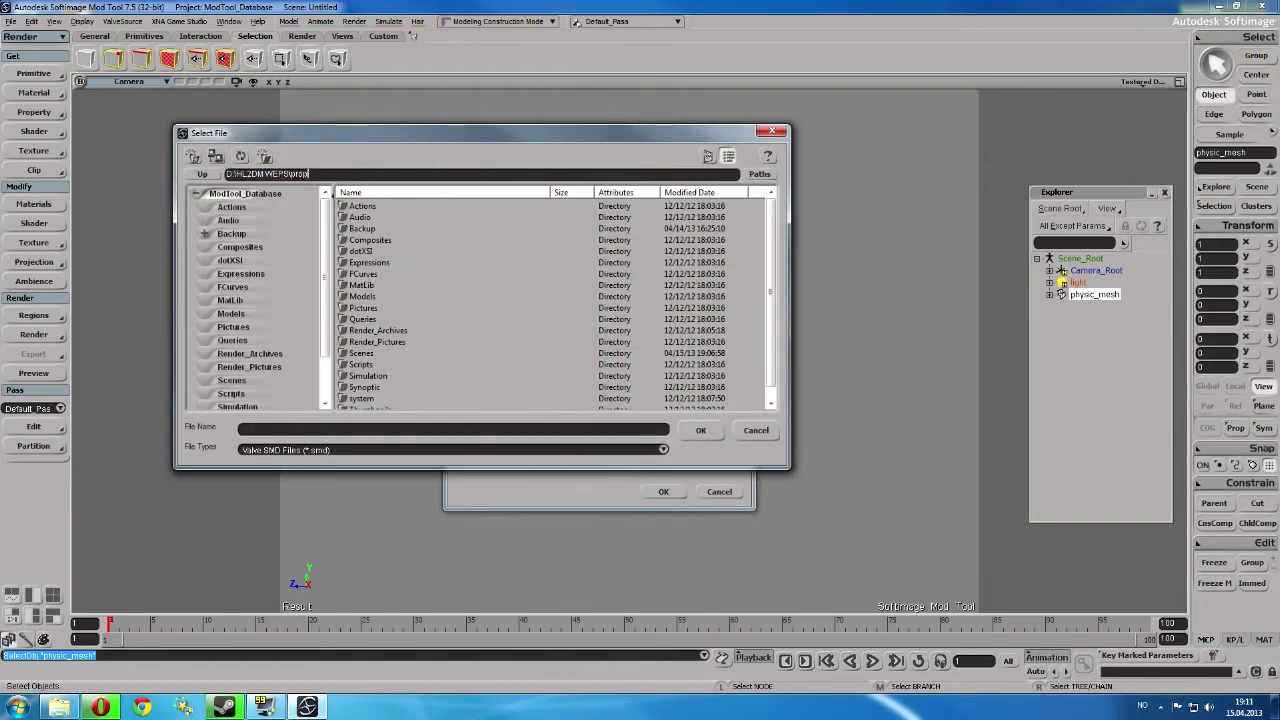
pyautogui.press('Return')
pyautogui.click(369, 219)
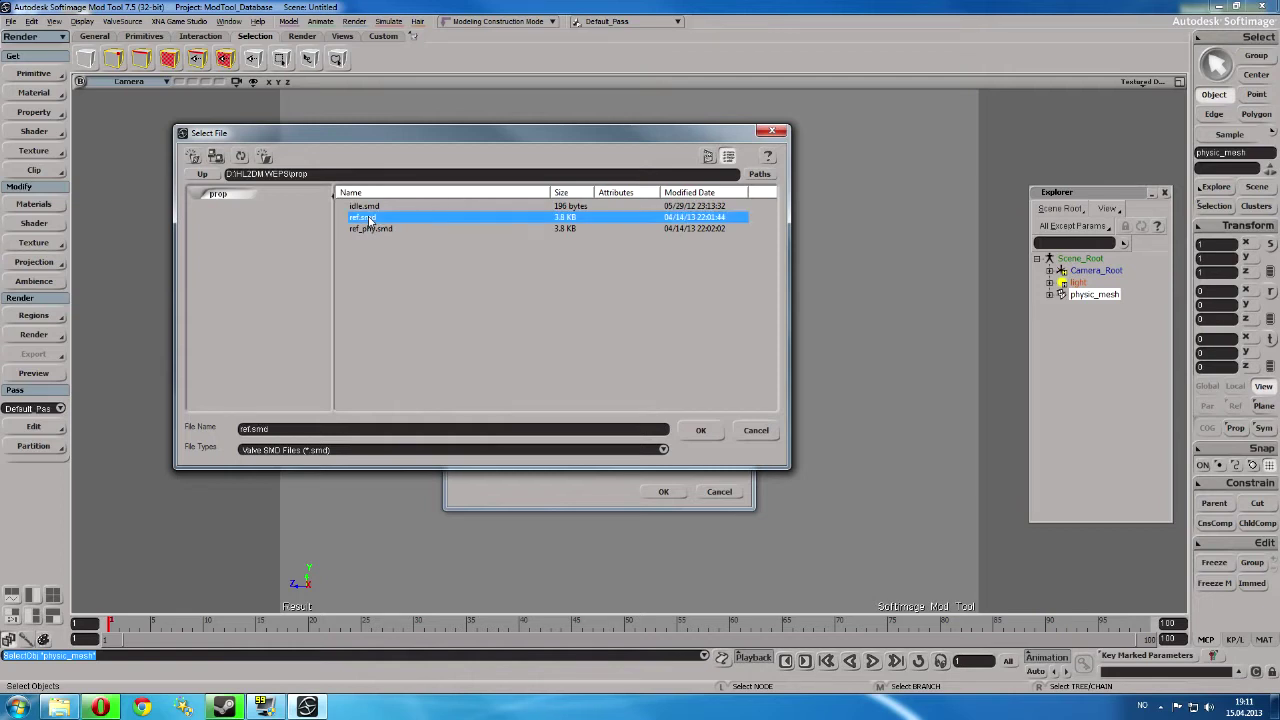
pyautogui.press('Return')
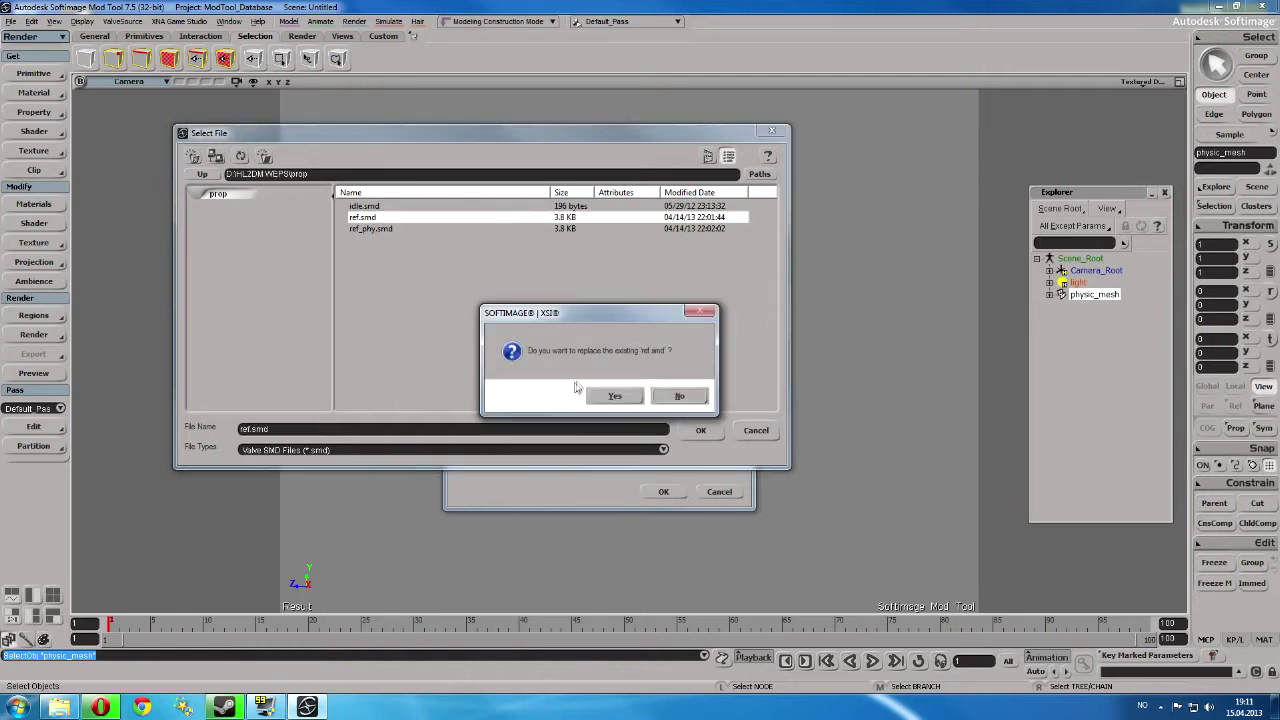
pyautogui.click(615, 396)
pyautogui.click(663, 491)
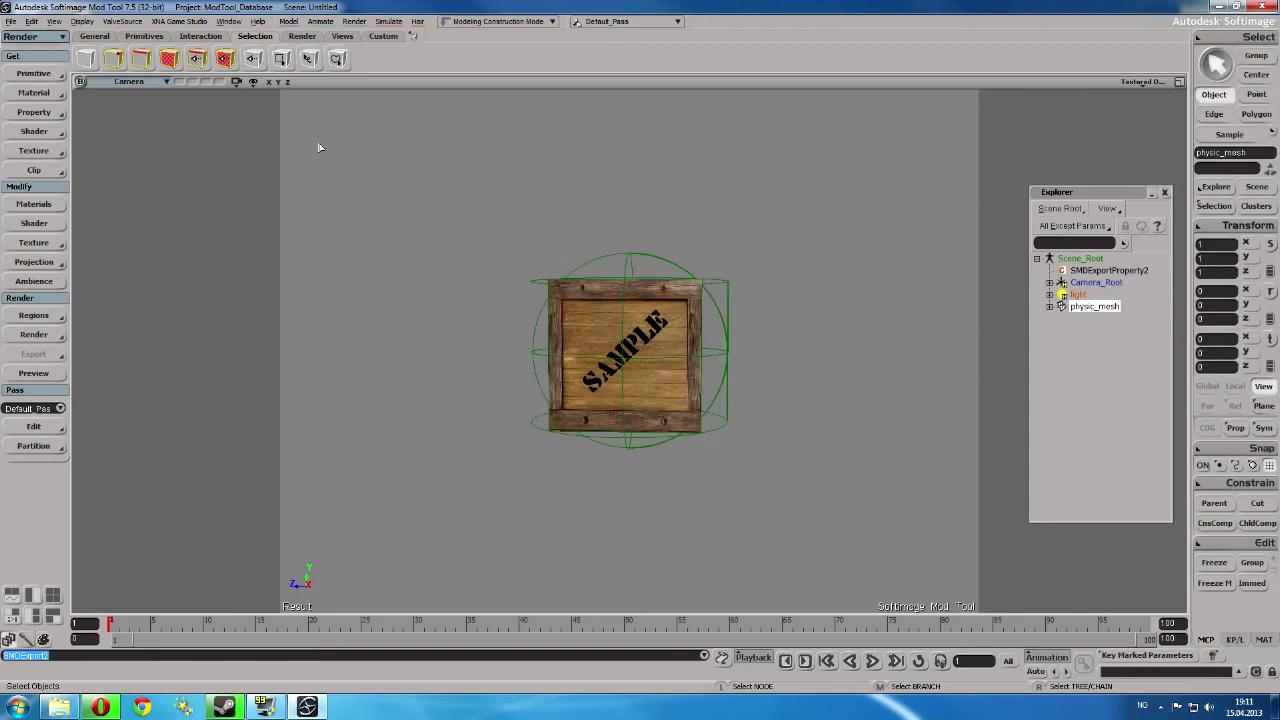
# - Export physic_mesh as a Physbox SMD to D:\HL2DM WEPS\prop\ref_phy.smd, replacing the existing file
pyautogui.click(118, 21)
pyautogui.click(130, 32)
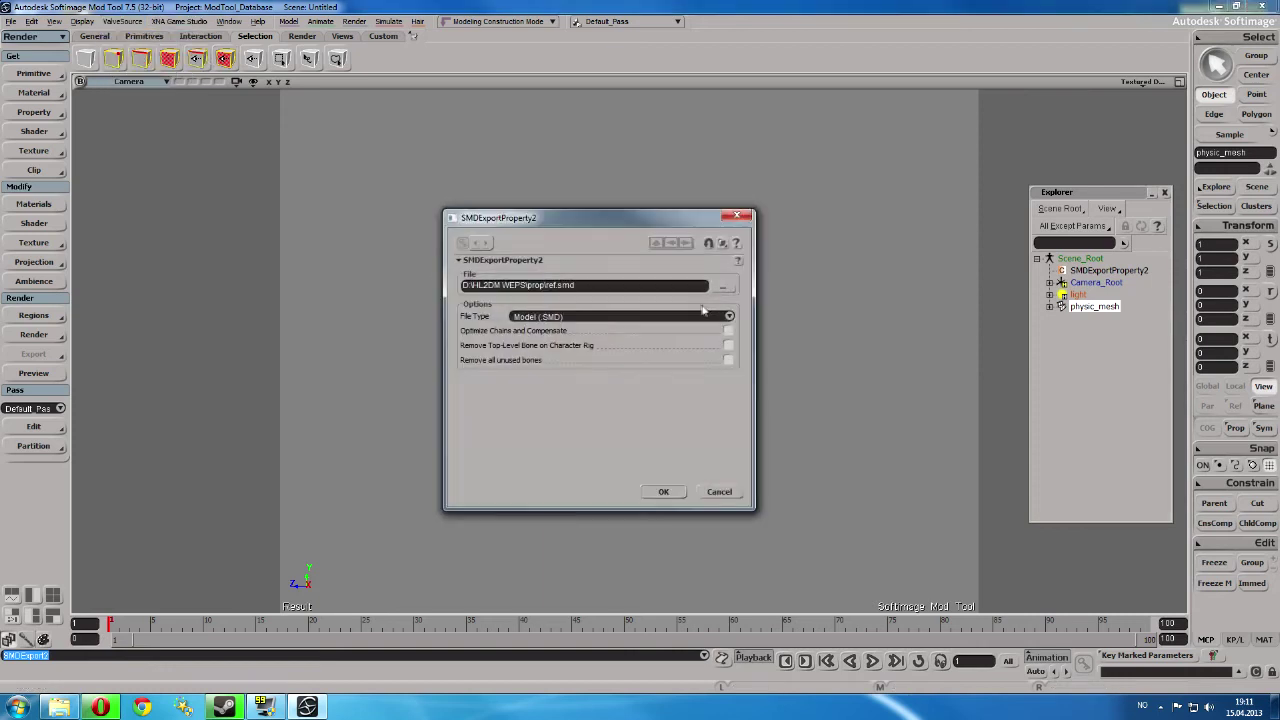
pyautogui.click(730, 317)
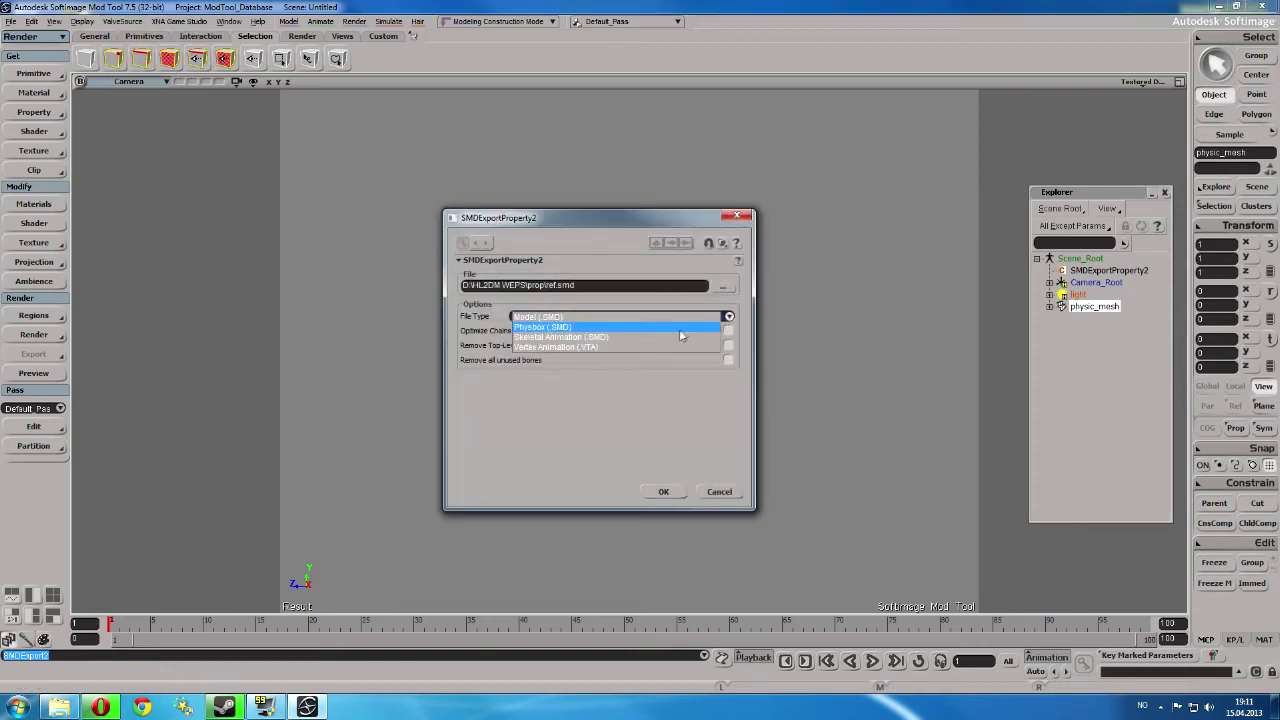
pyautogui.click(576, 330)
pyautogui.click(724, 287)
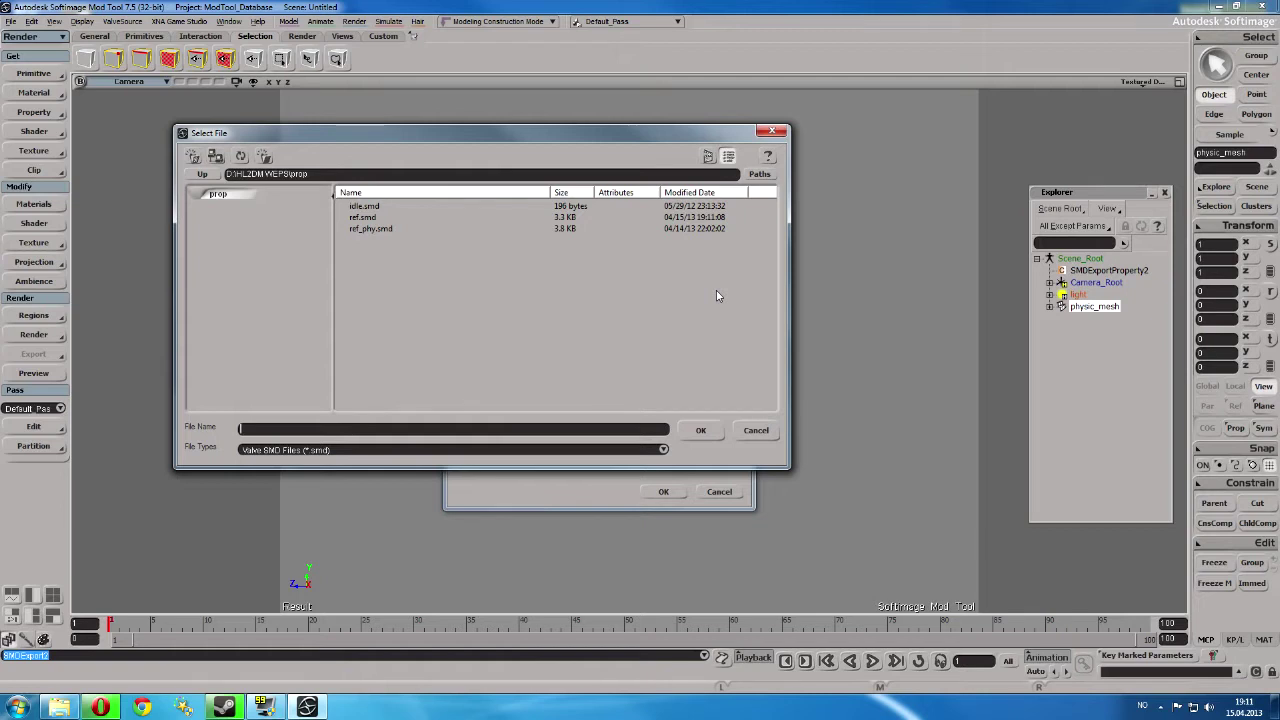
pyautogui.click(381, 230)
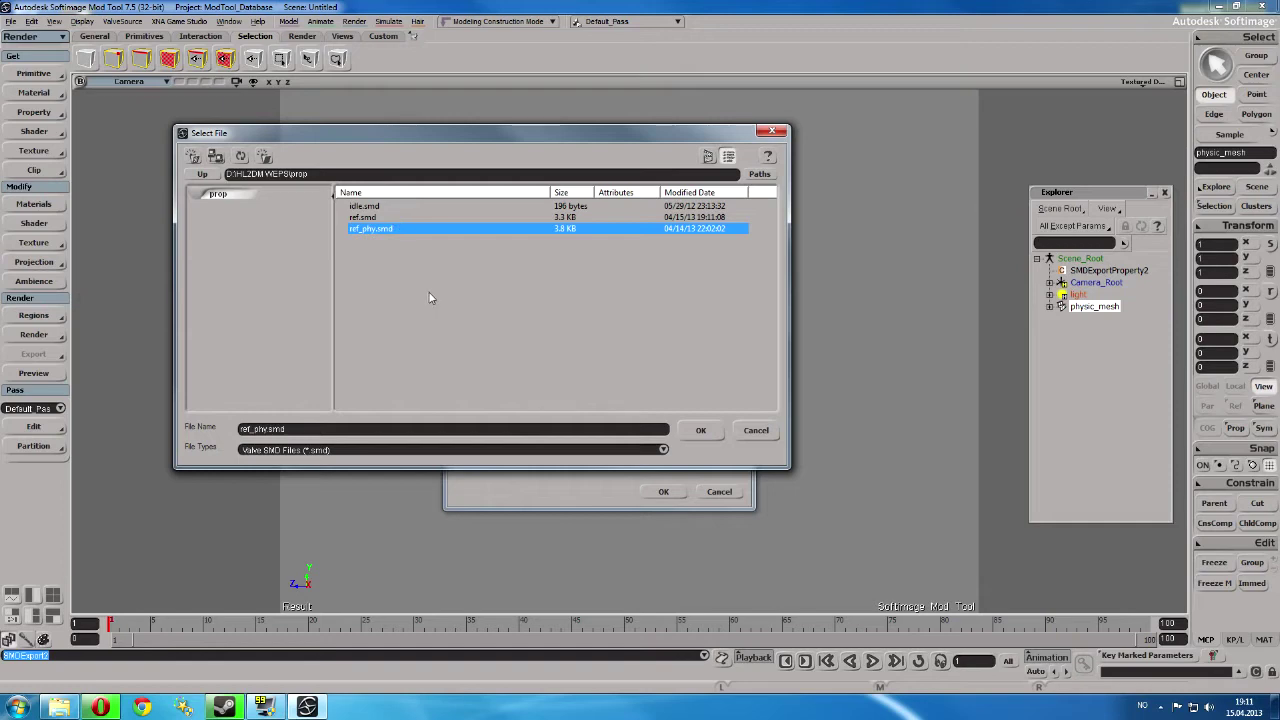
pyautogui.click(690, 432)
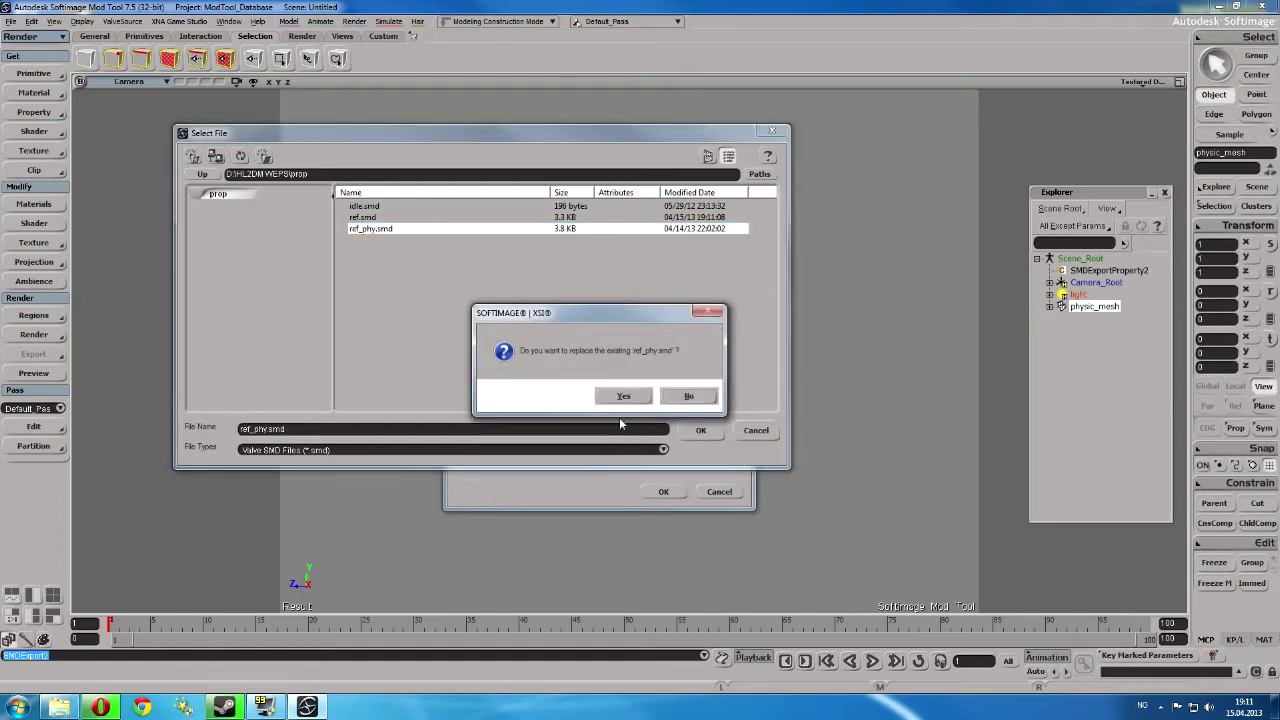
pyautogui.click(623, 397)
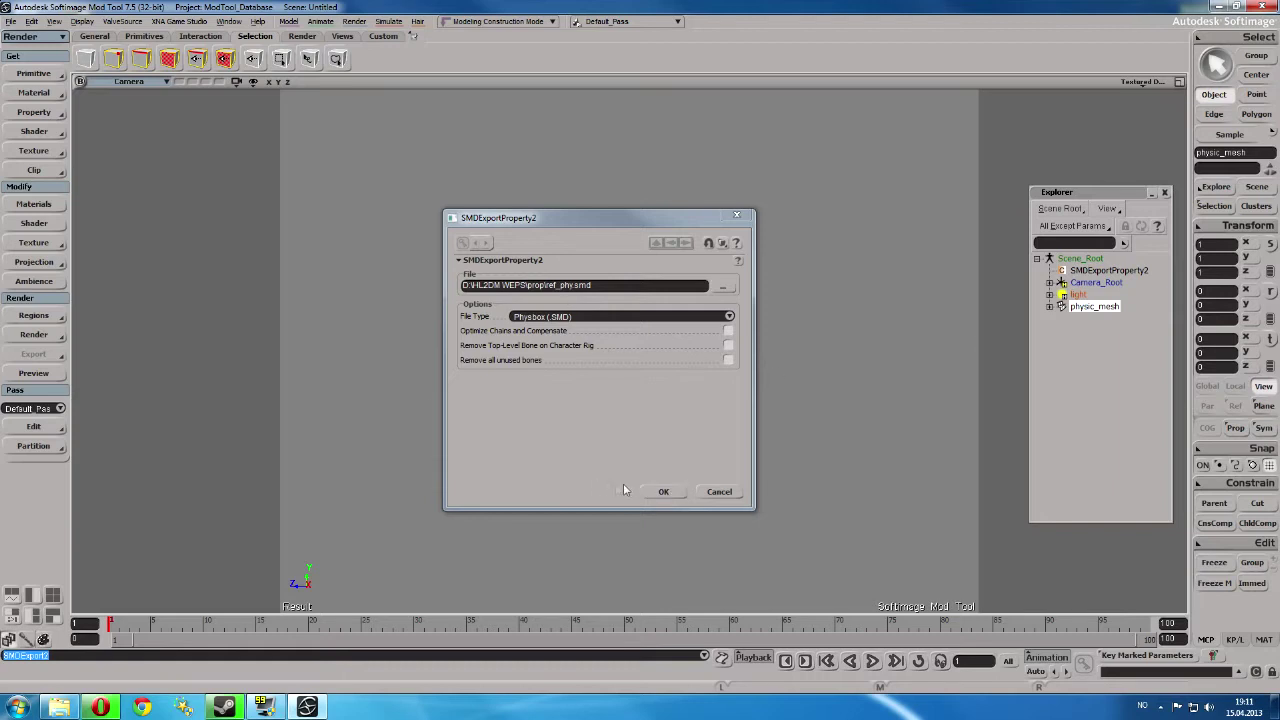
pyautogui.click(663, 491)
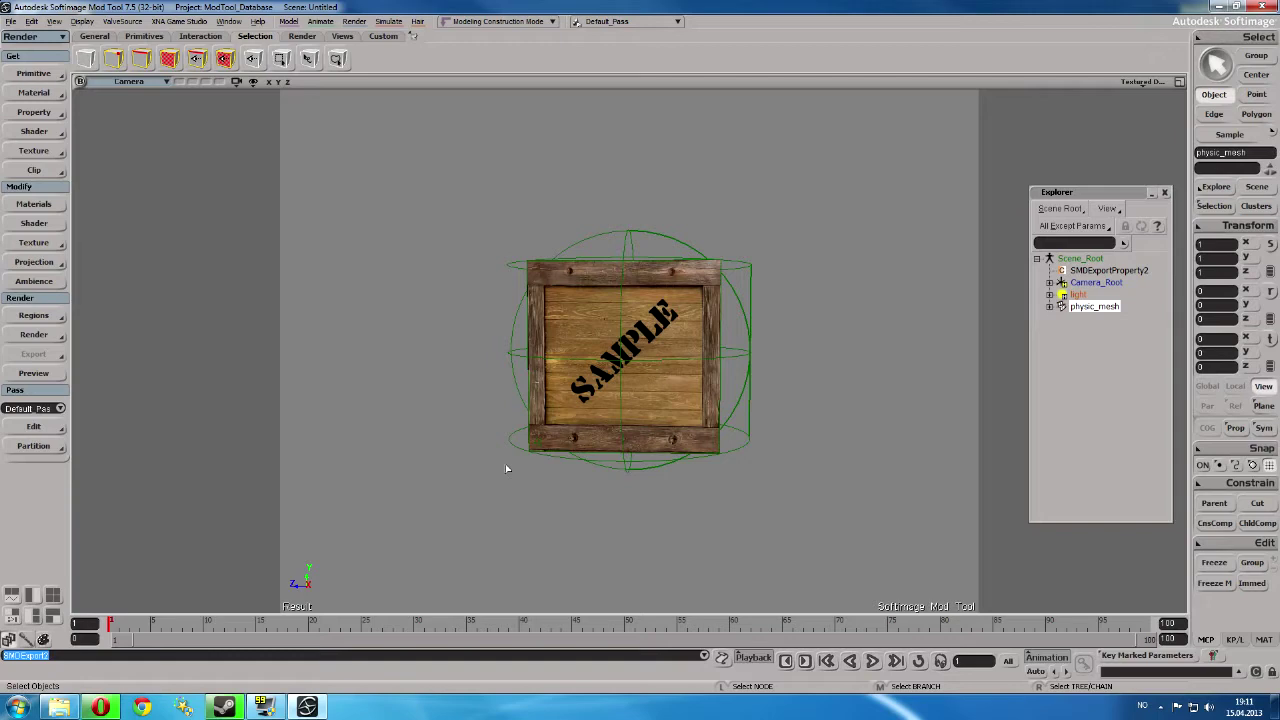
# - Switch to the prop folder, open mdldecompiler.qc and idle.smd in Notepad, and compare the bone names they use
pyautogui.click(305, 708)
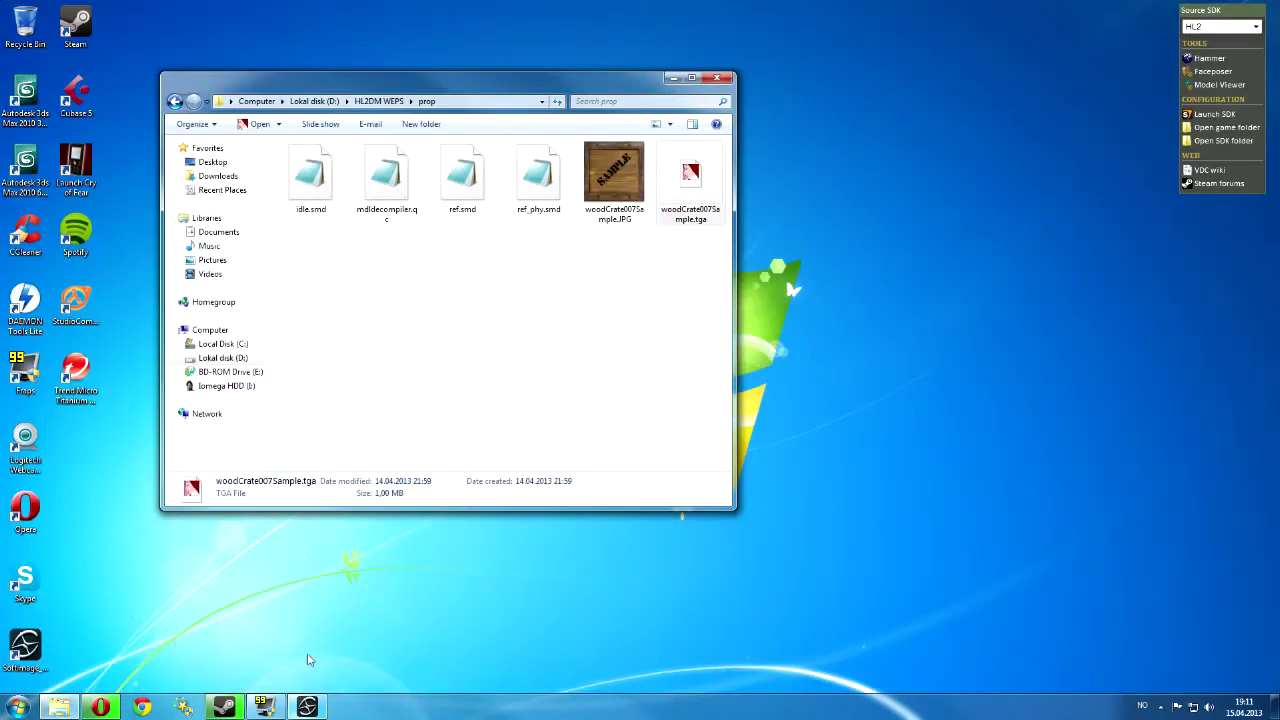
pyautogui.moveTo(421, 88); pyautogui.dragTo(530, 93)
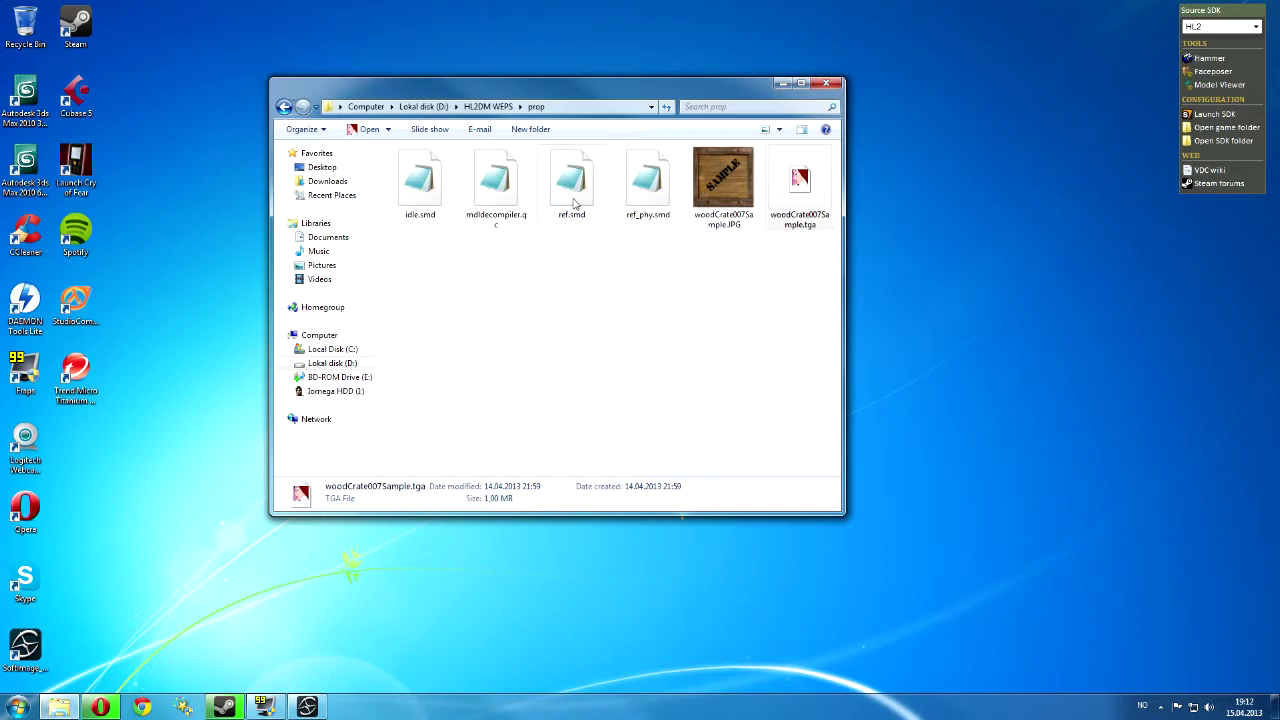
pyautogui.doubleClick(500, 195)
pyautogui.moveTo(358, 54); pyautogui.dragTo(656, 95)
pyautogui.doubleClick(418, 182)
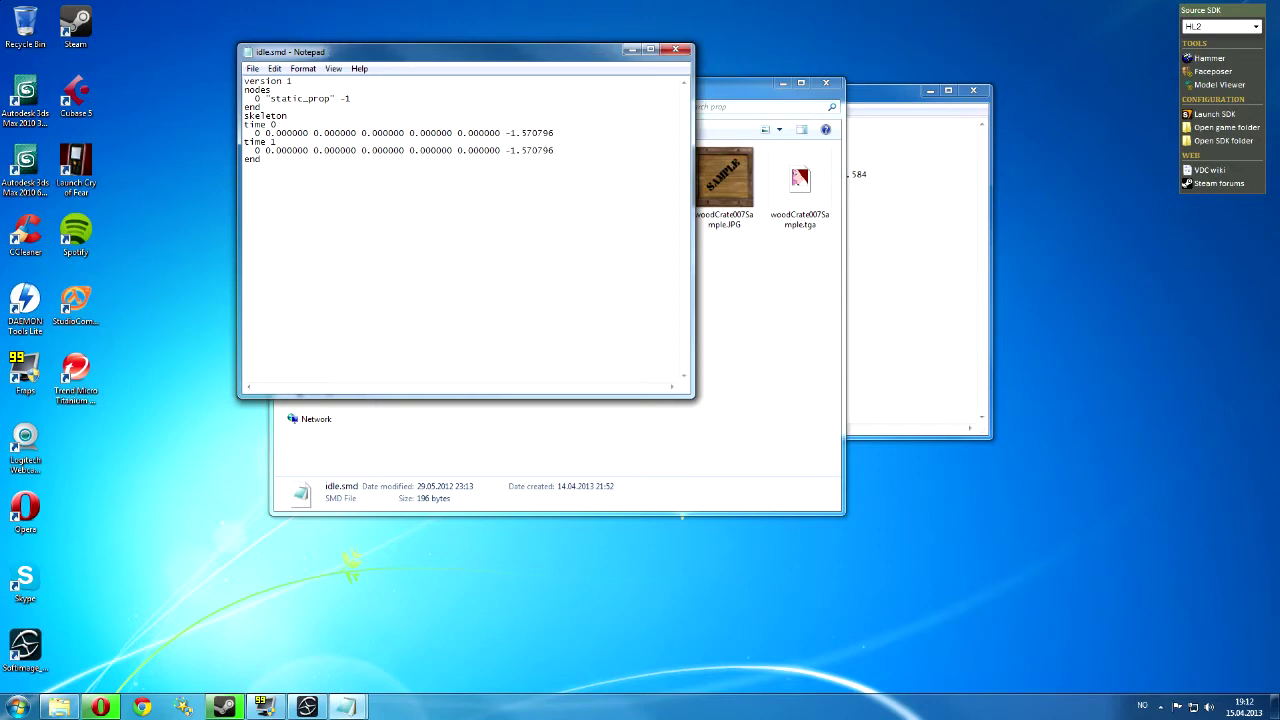
pyautogui.moveTo(330, 98); pyautogui.dragTo(276, 99)
pyautogui.hotkey('alt', 'Tab')
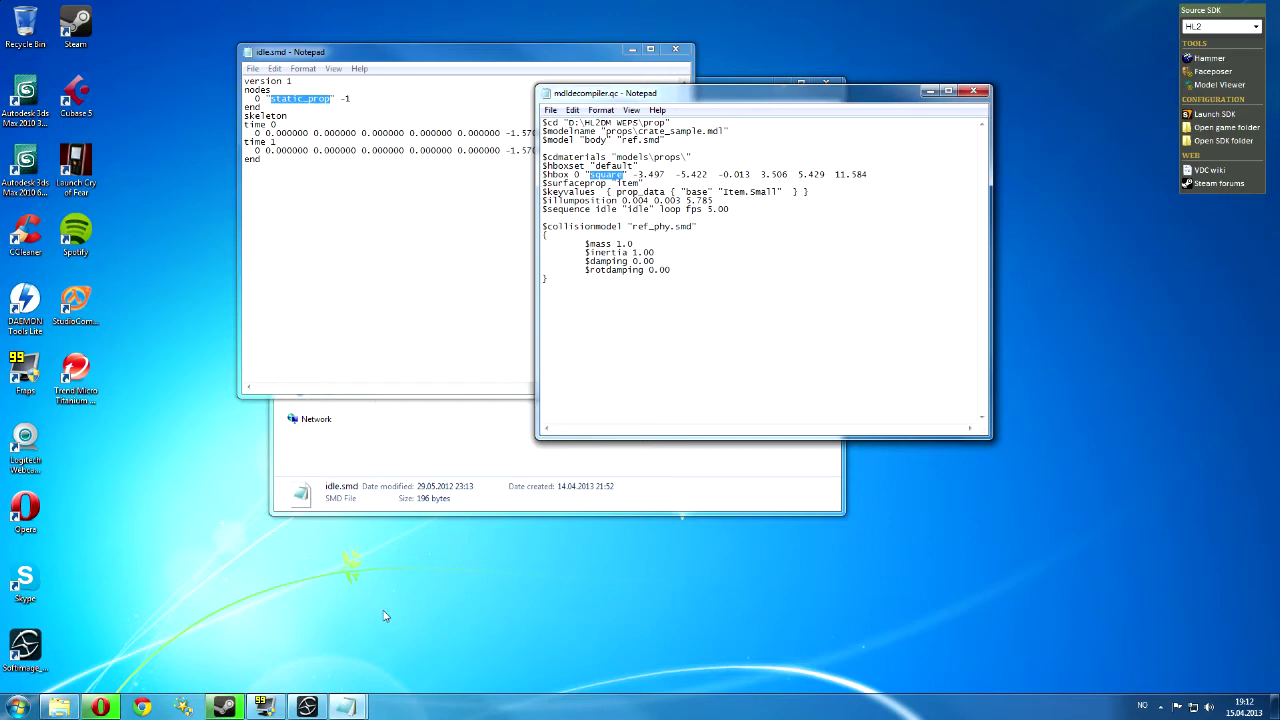
# - Switch back to Softimage Mod Tool, select physic_mesh and bring up the Model toolset
pyautogui.click(306, 707)
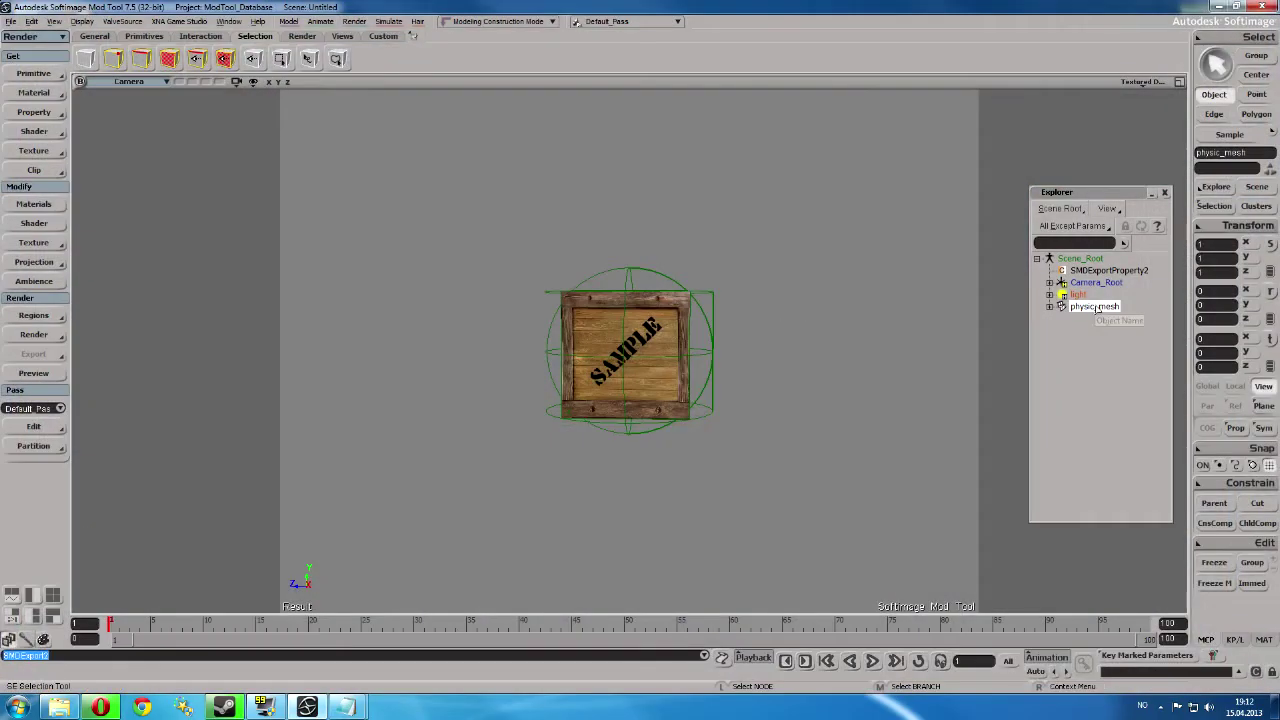
pyautogui.click(1095, 307)
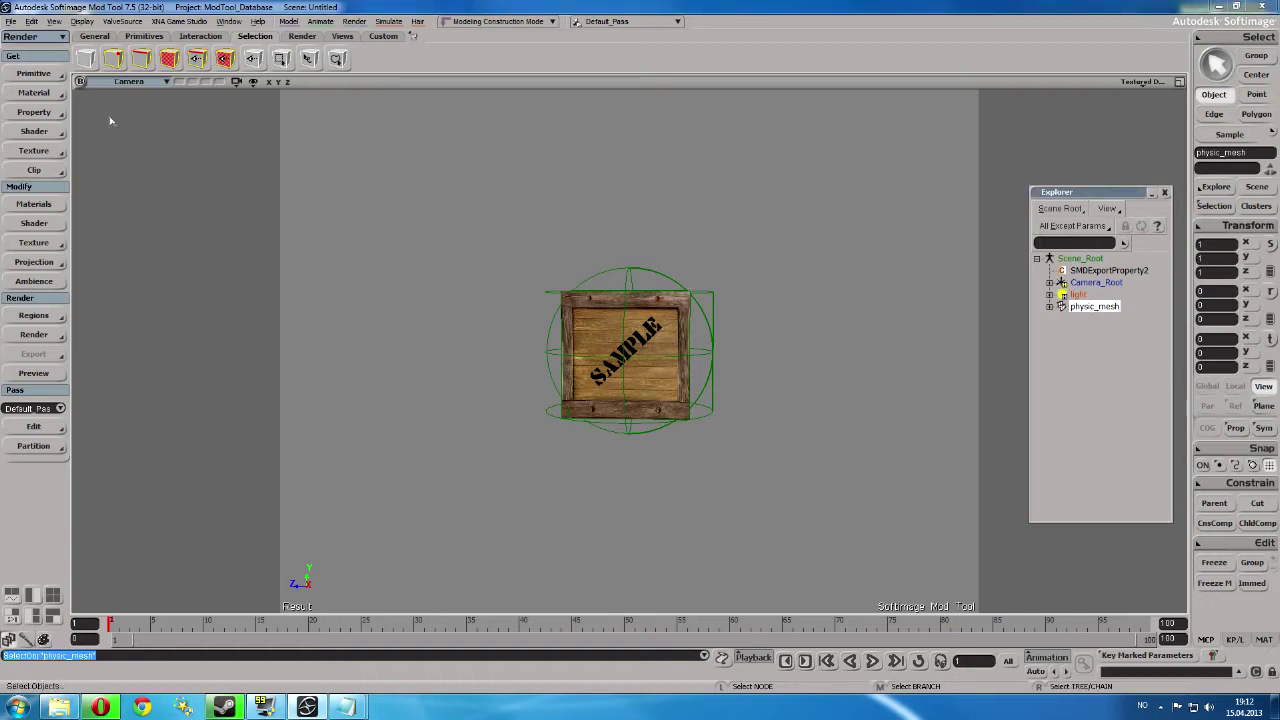
pyautogui.click(30, 36)
pyautogui.click(22, 36)
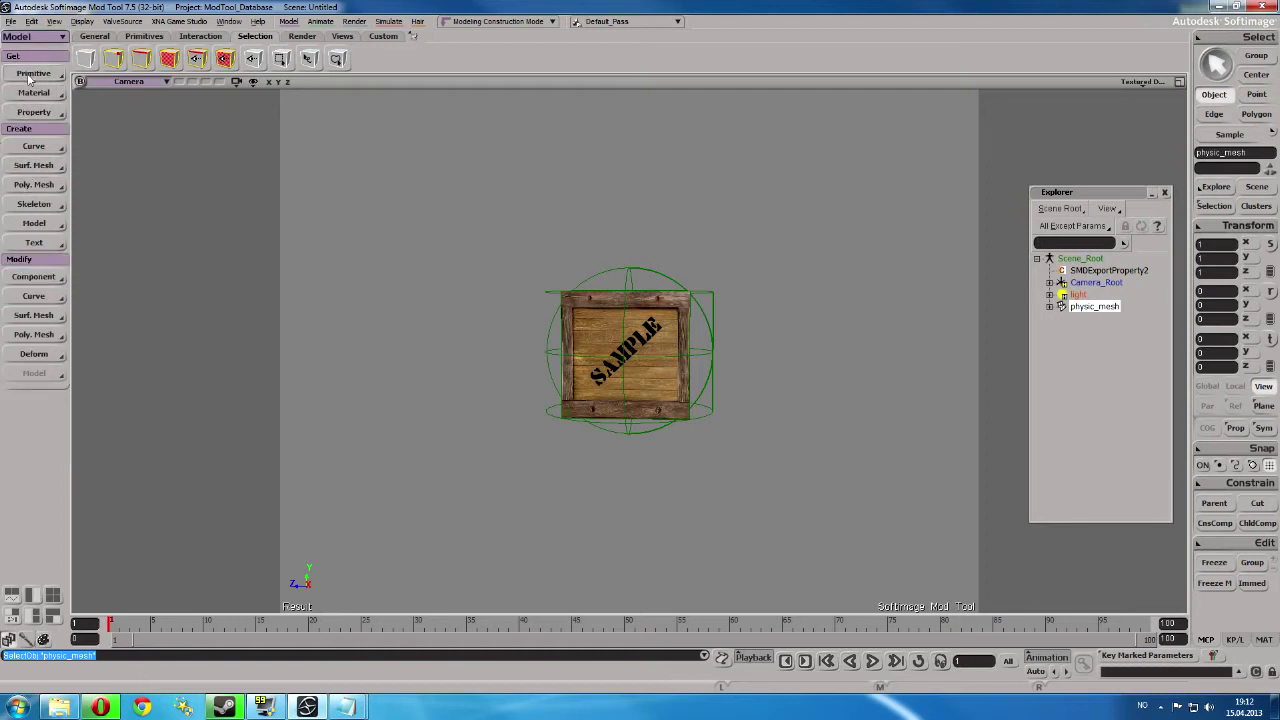
# - Create a square curve primitive with a length of 128 and close its properties
pyautogui.click(30, 112)
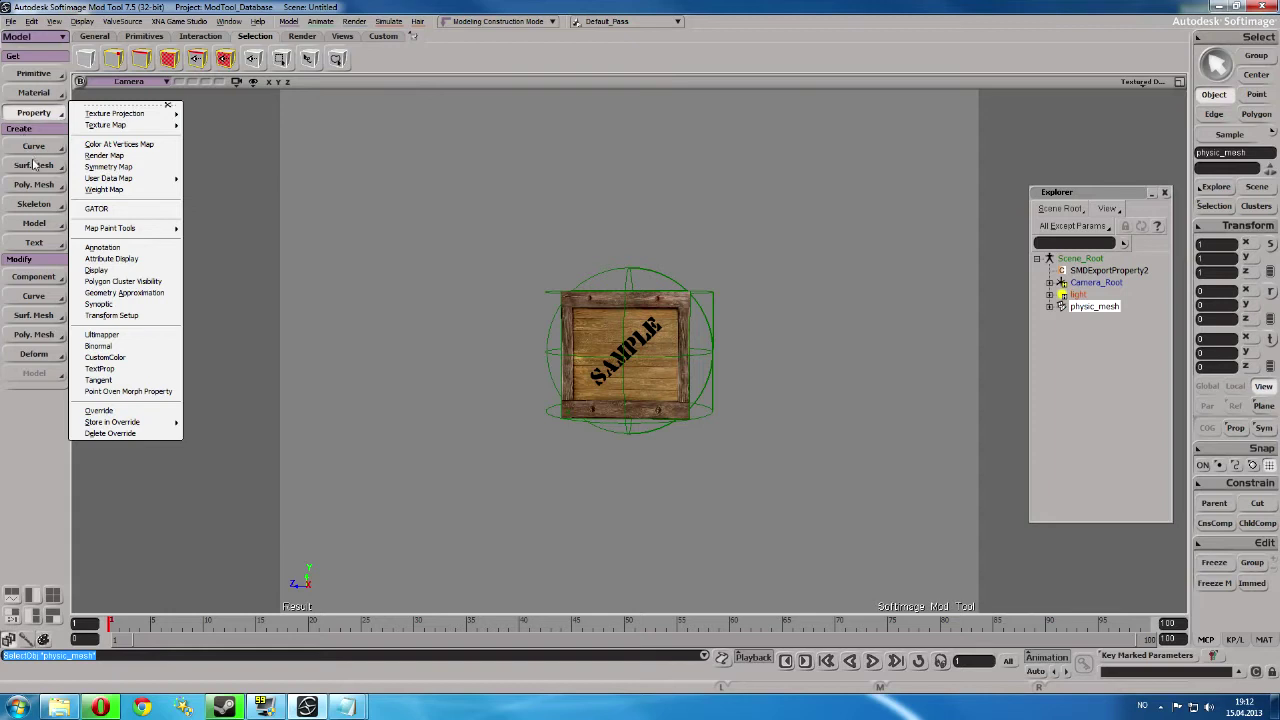
pyautogui.moveTo(30, 187)
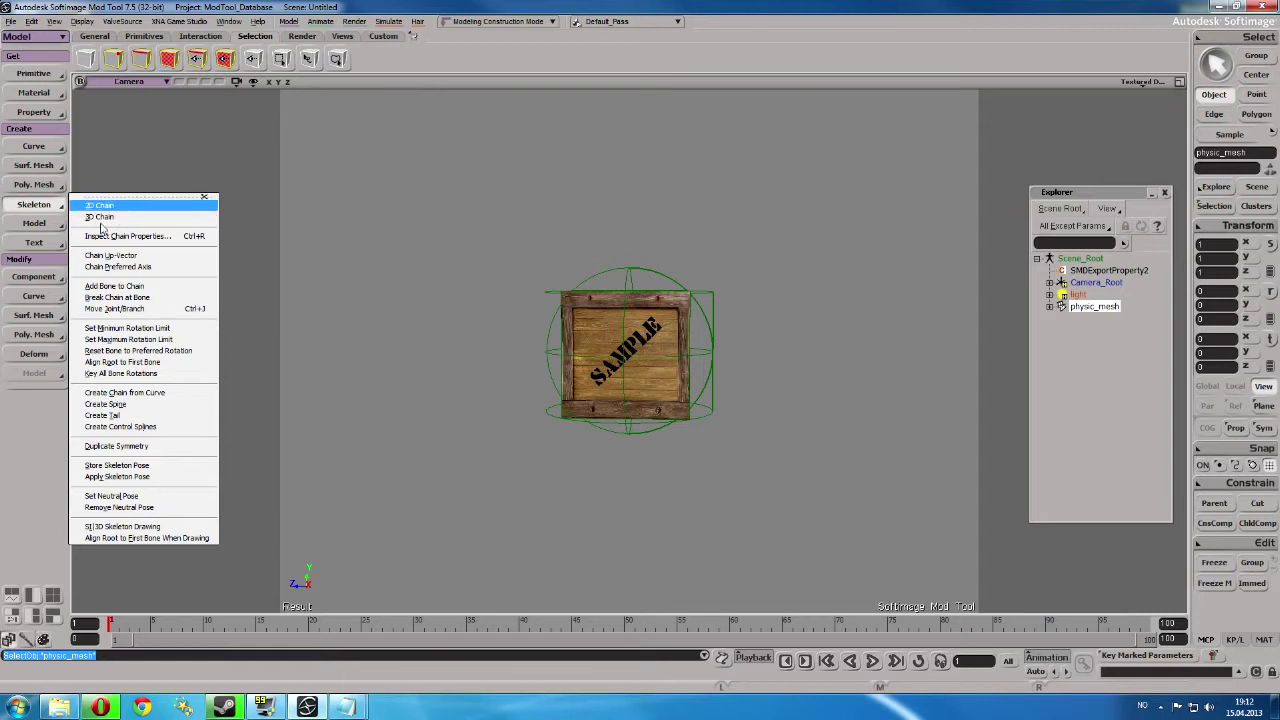
pyautogui.moveTo(33, 74)
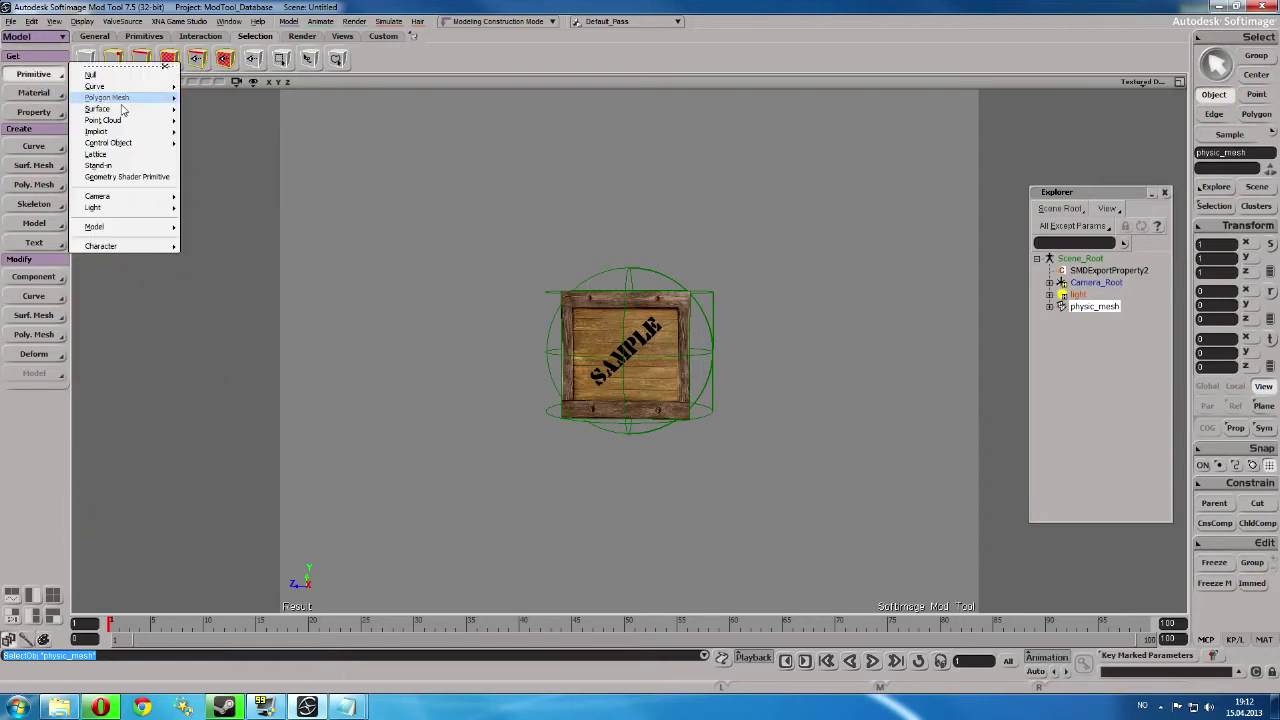
pyautogui.moveTo(130, 86)
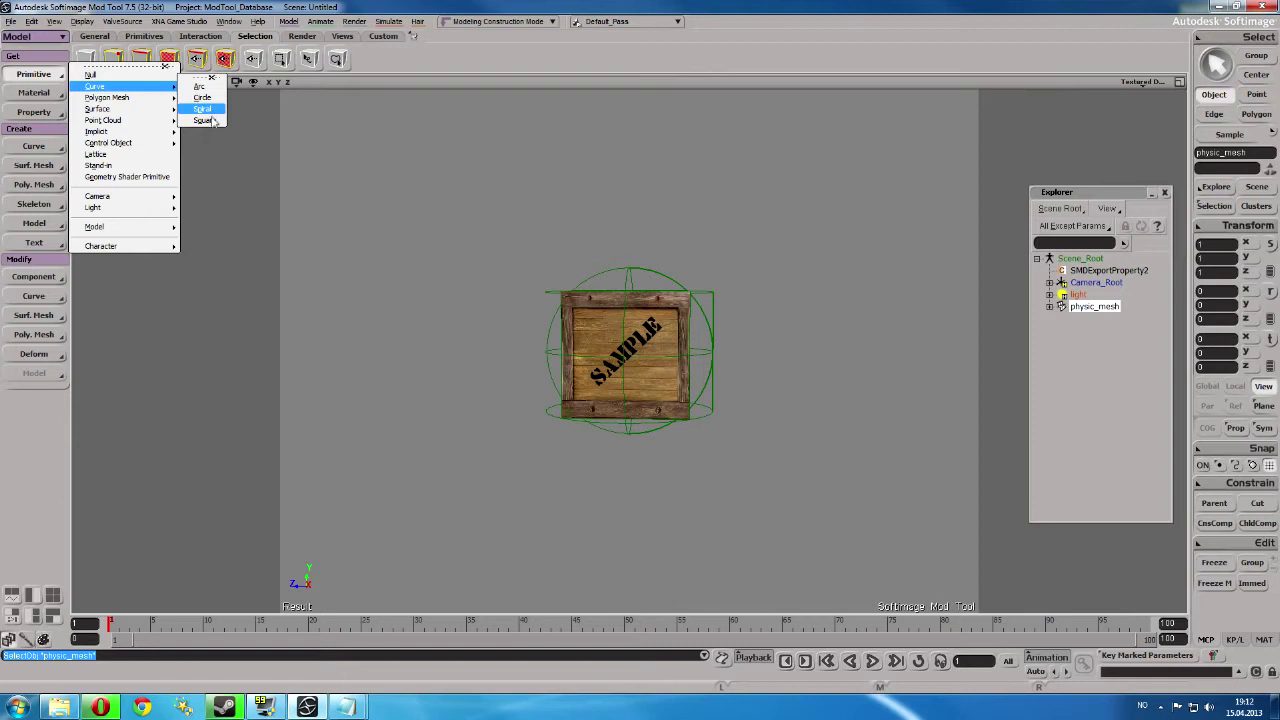
pyautogui.click(205, 120)
pyautogui.moveTo(228, 210); pyautogui.dragTo(163, 208)
pyautogui.write('128')
pyautogui.press('Return')
pyautogui.press('s')
pyautogui.moveTo(500, 217); pyautogui.dragTo(203, 84, button='right')
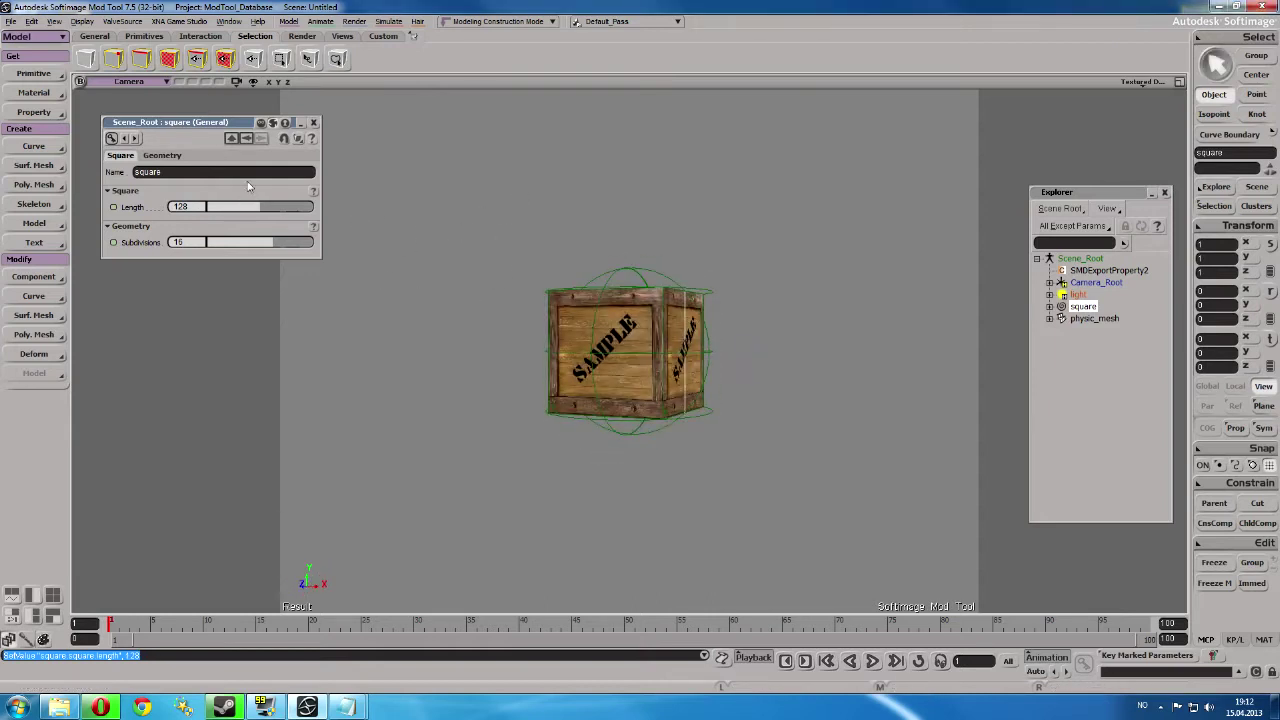
pyautogui.press('Escape')
# - Set the scene to Animation Construction Mode and bring up the Animate toolset
pyautogui.click(495, 22)
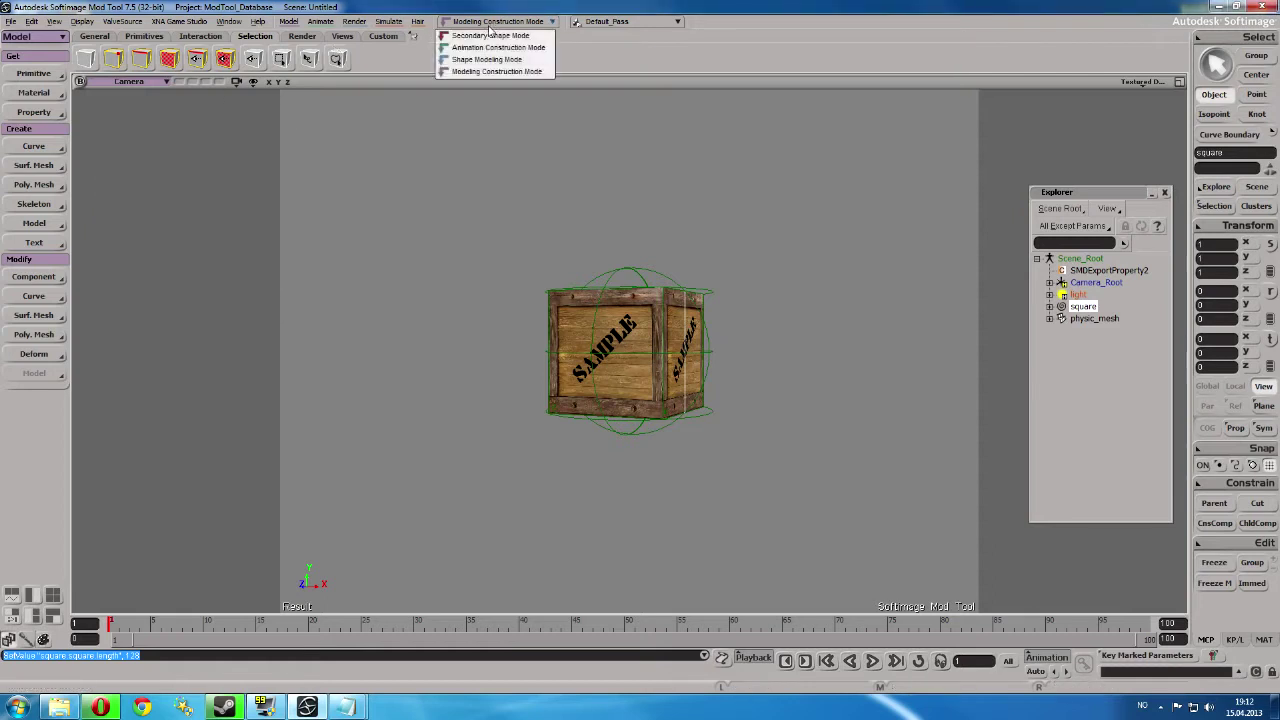
pyautogui.click(483, 48)
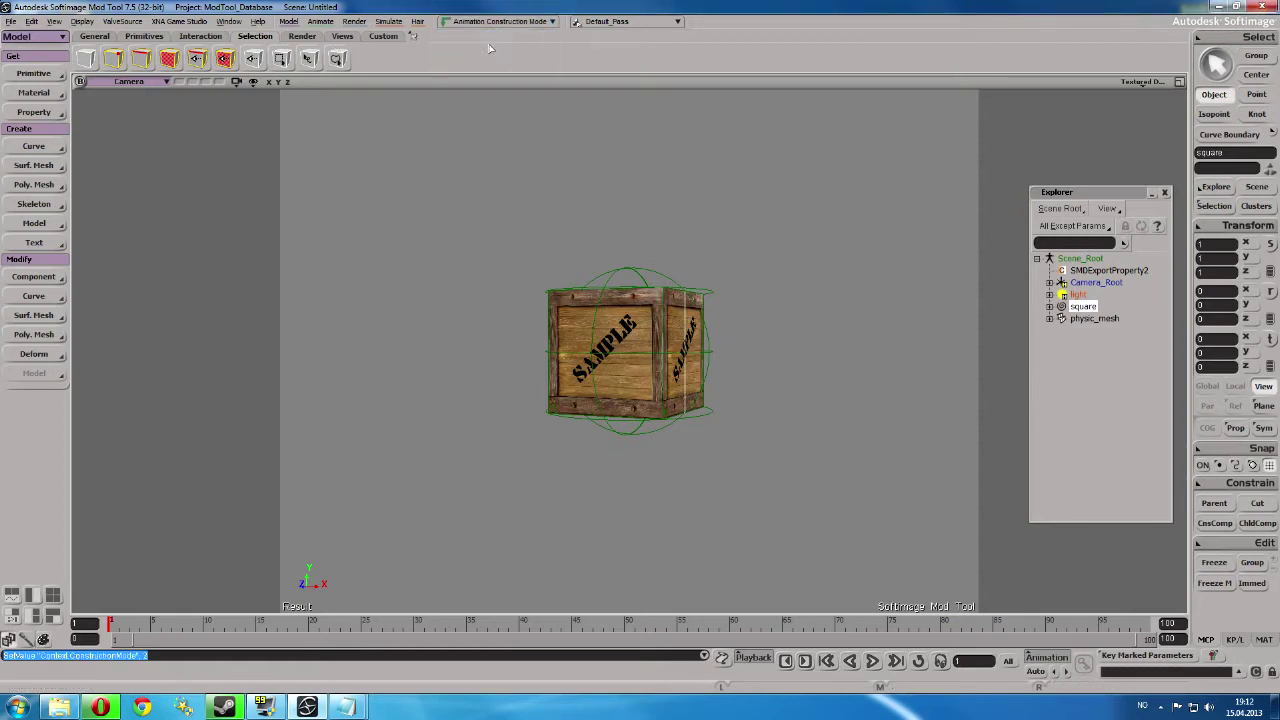
pyautogui.press('2')
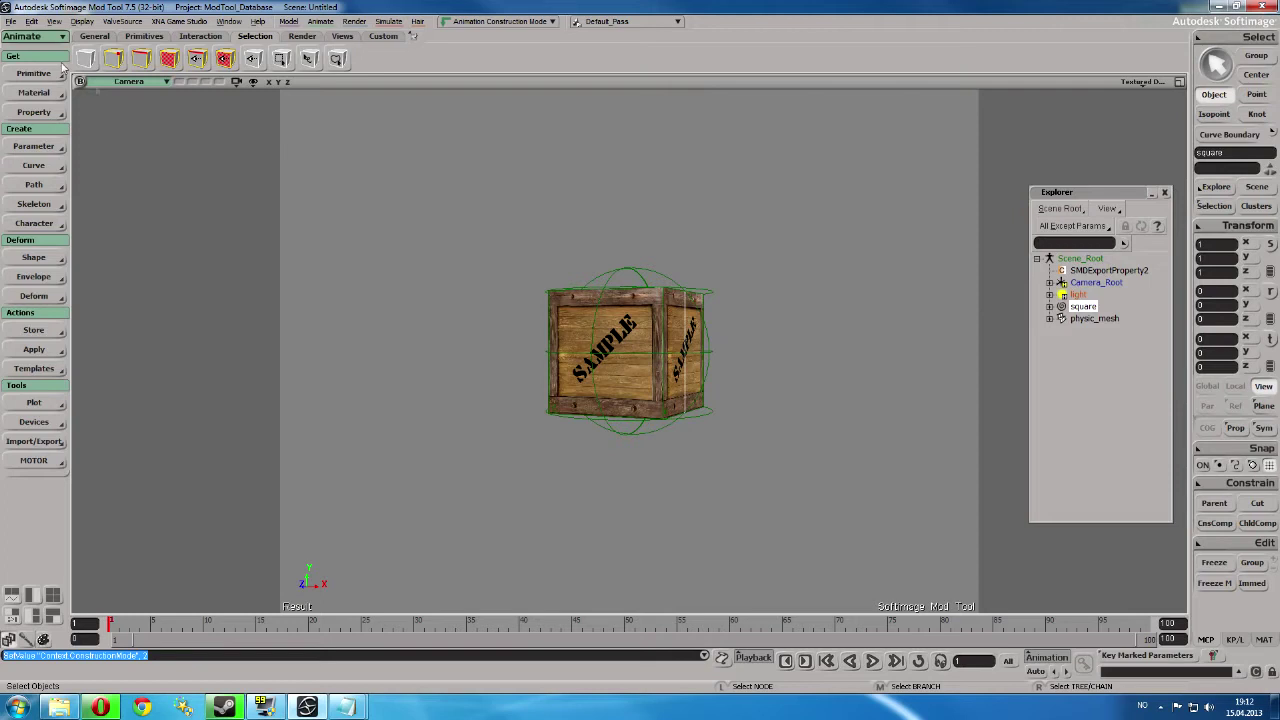
pyautogui.click(34, 38)
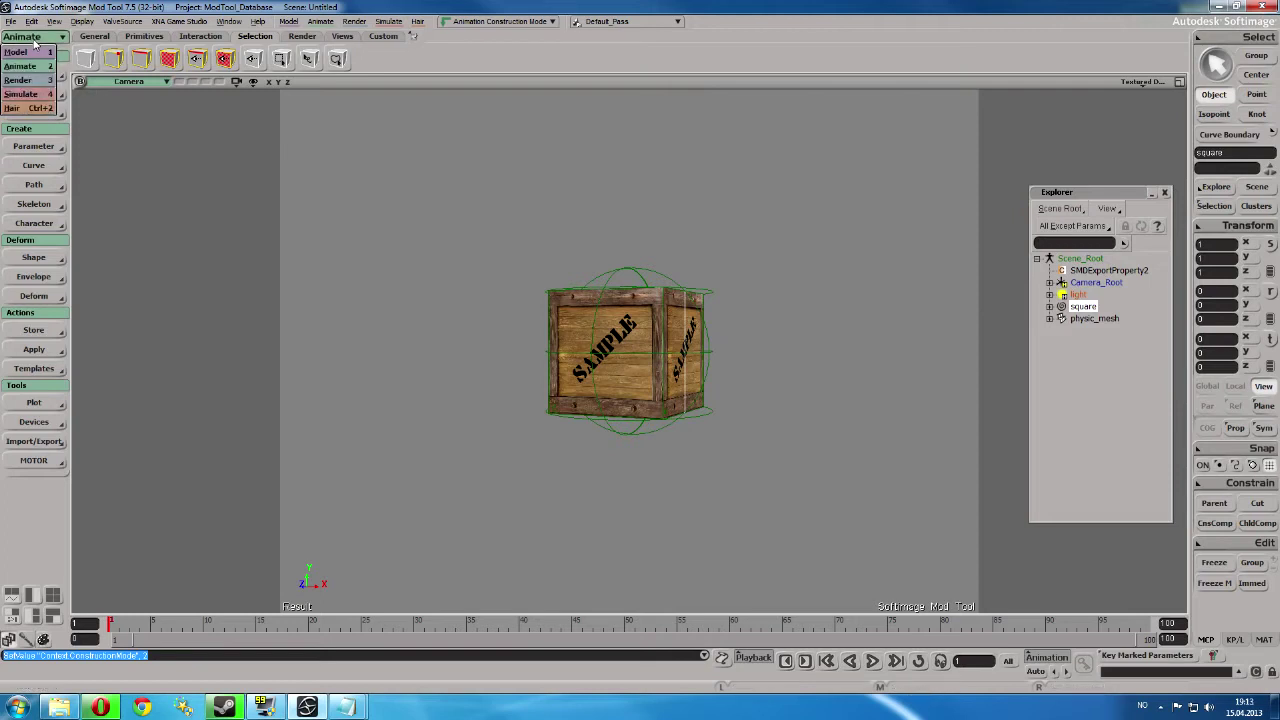
pyautogui.click(22, 66)
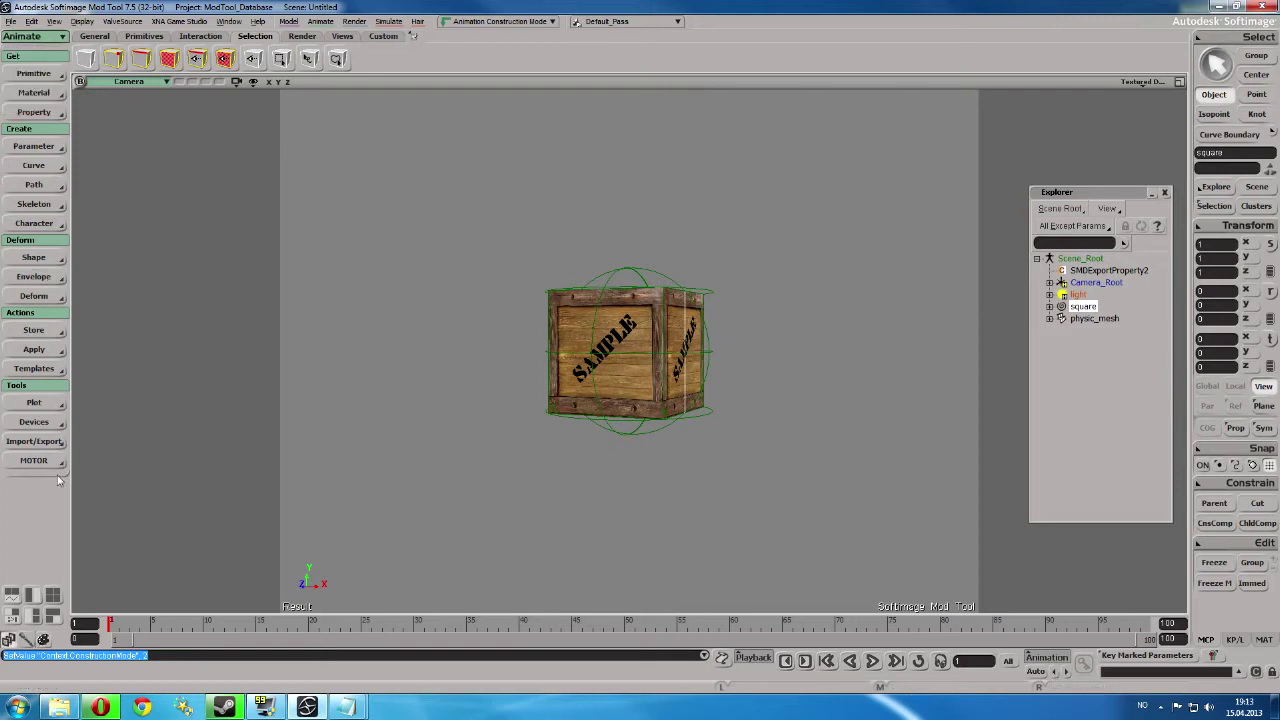
pyautogui.click(25, 641)
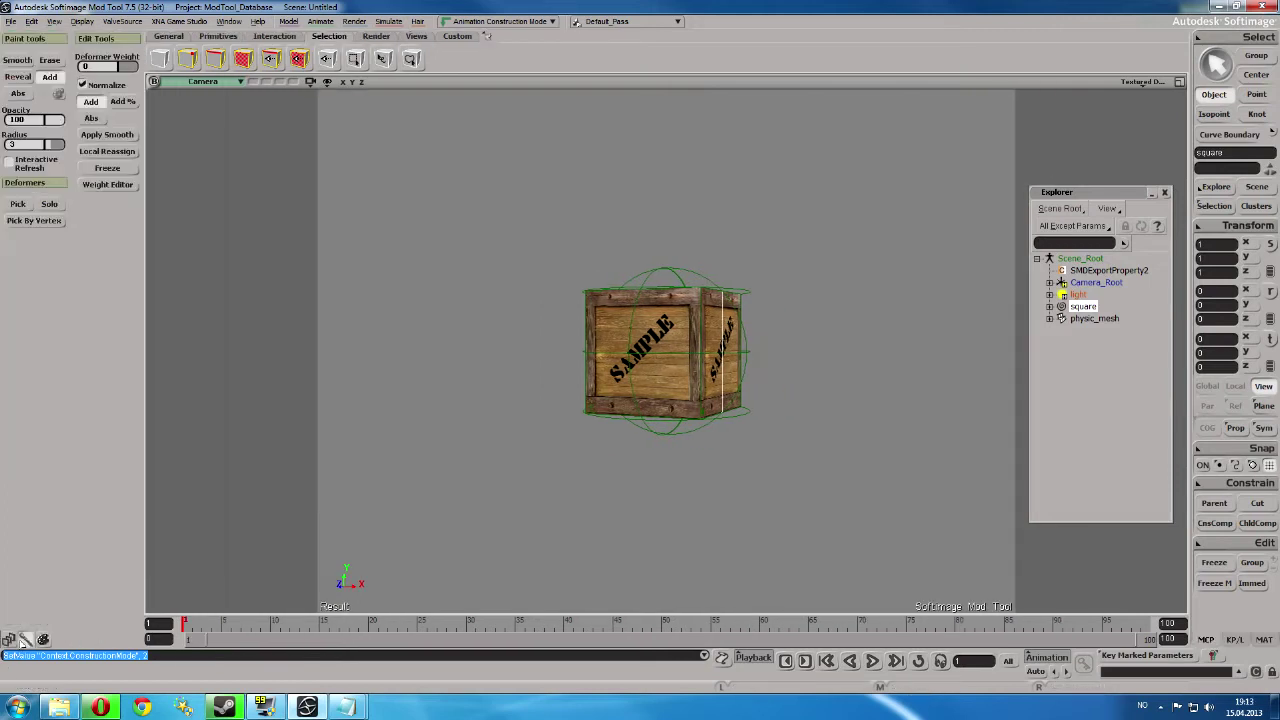
pyautogui.click(16, 642)
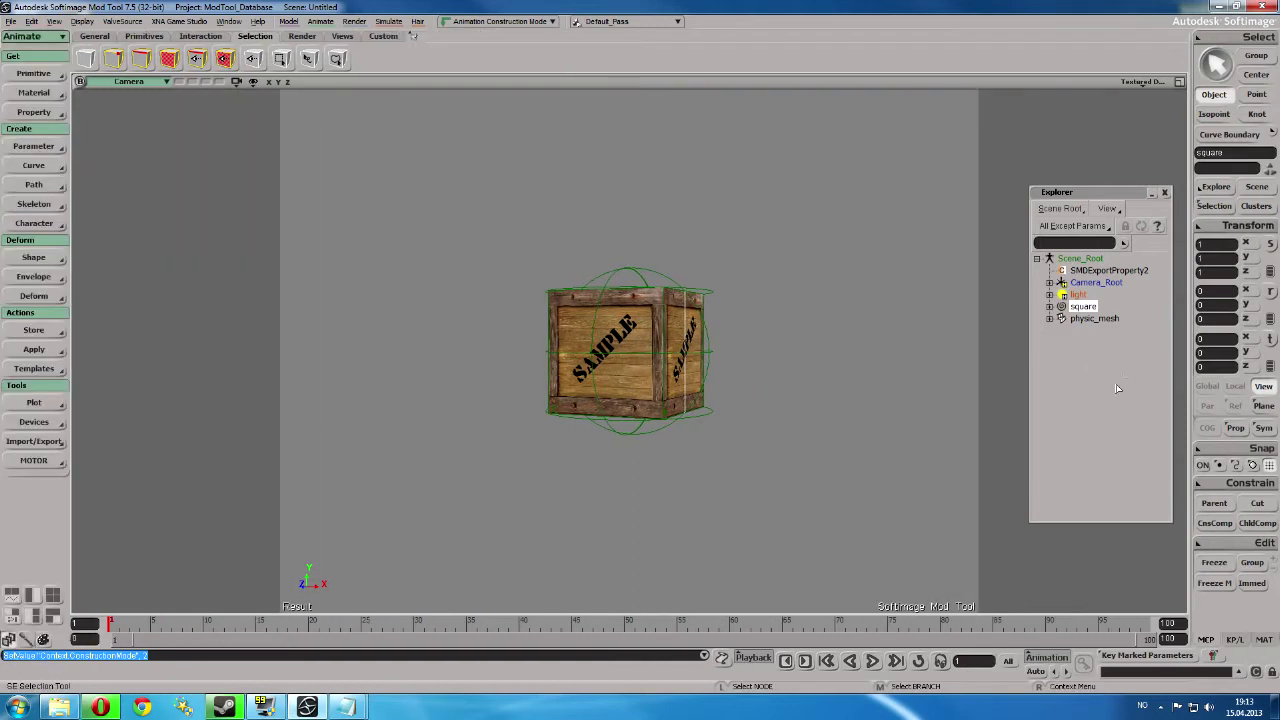
# - Try to envelope physic_mesh to the square curve, and undo the accidental move of the mesh under it
pyautogui.click(1095, 318)
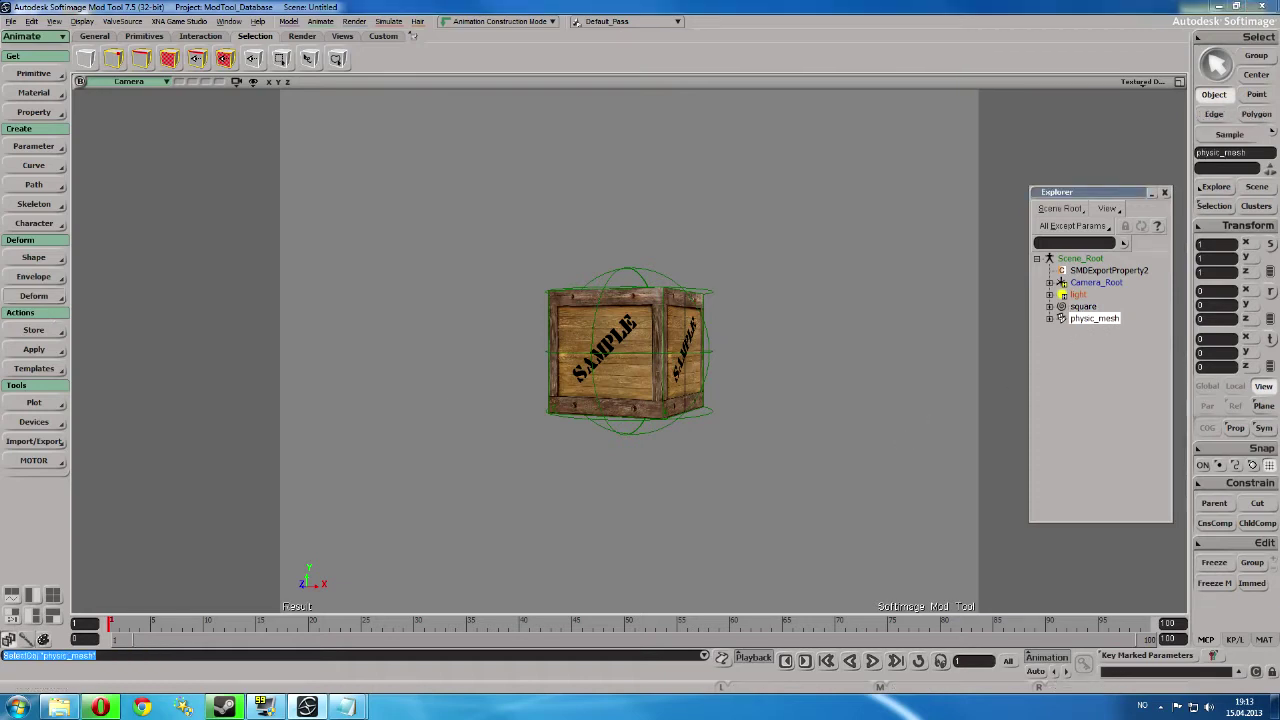
pyautogui.click(38, 283)
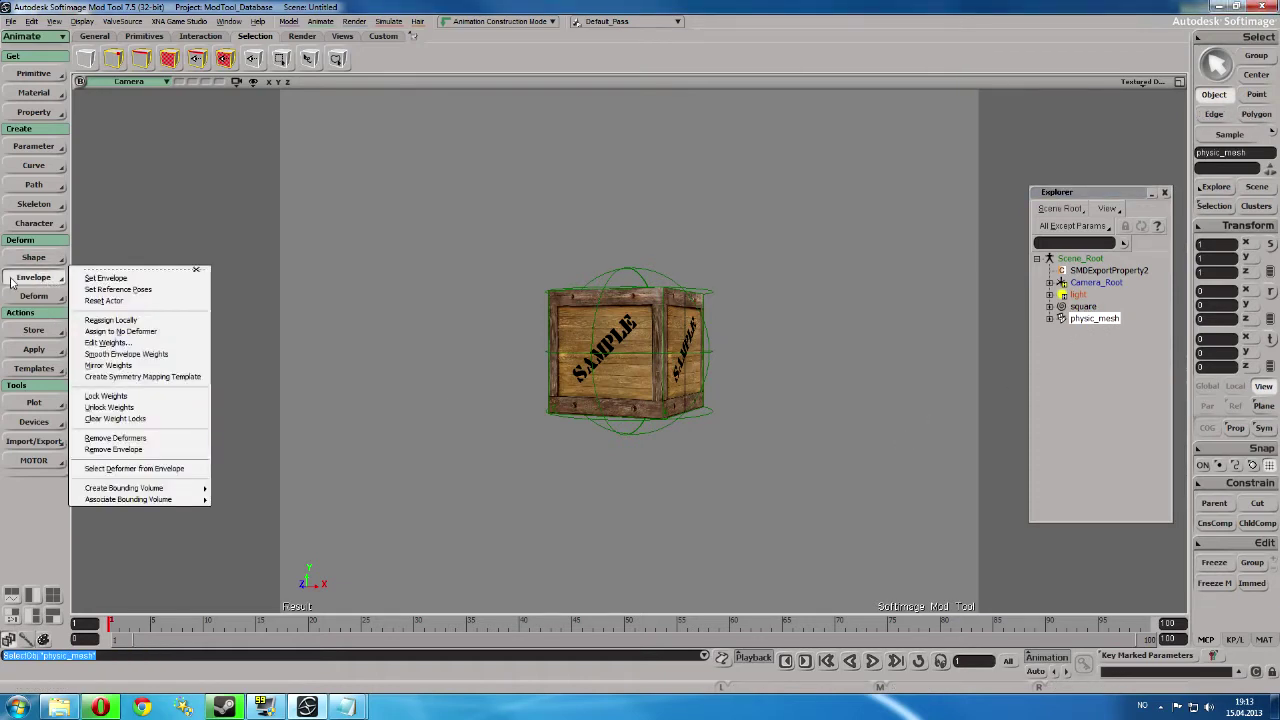
pyautogui.click(107, 278)
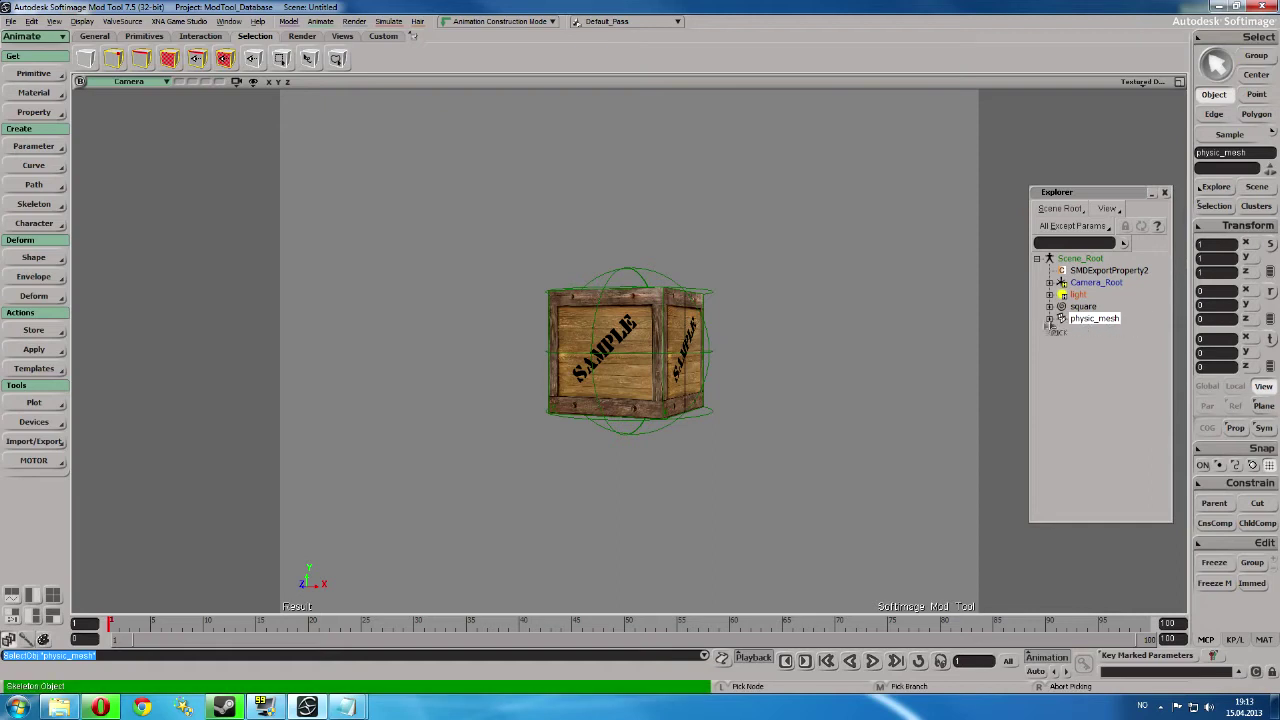
pyautogui.click(1081, 307)
pyautogui.rightClick(1082, 308)
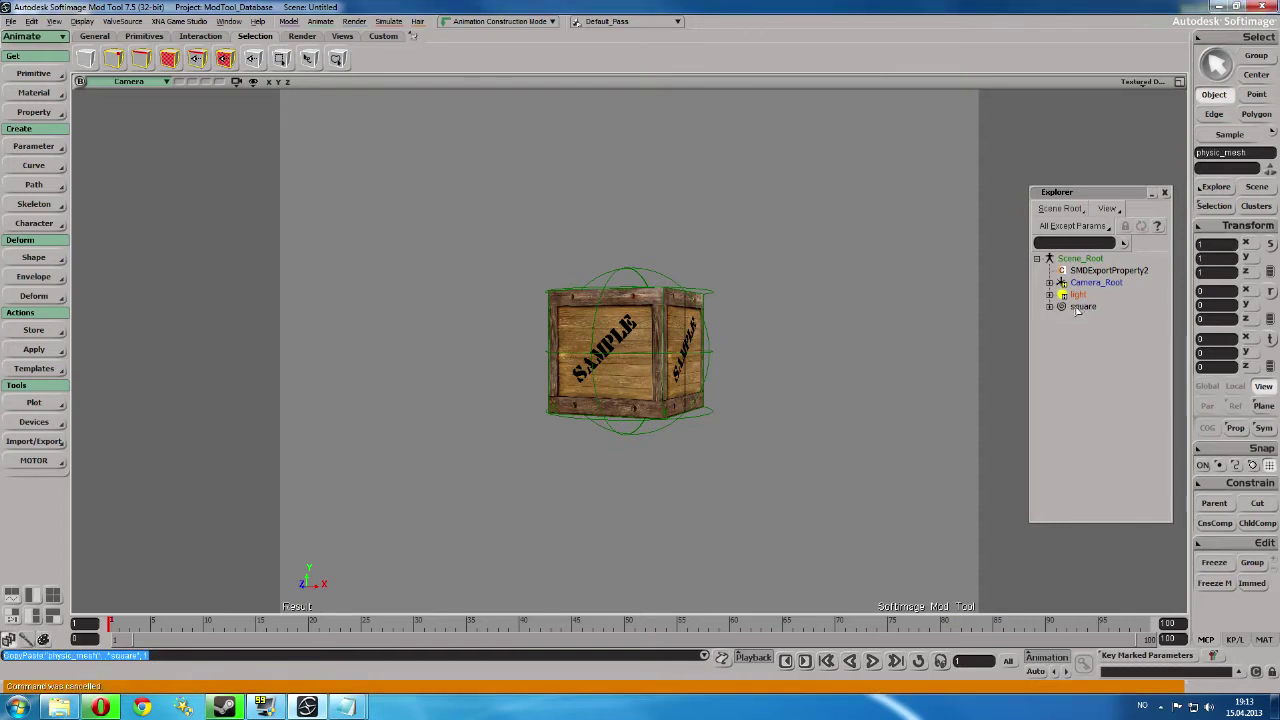
pyautogui.hotkey('ctrl', 'z')
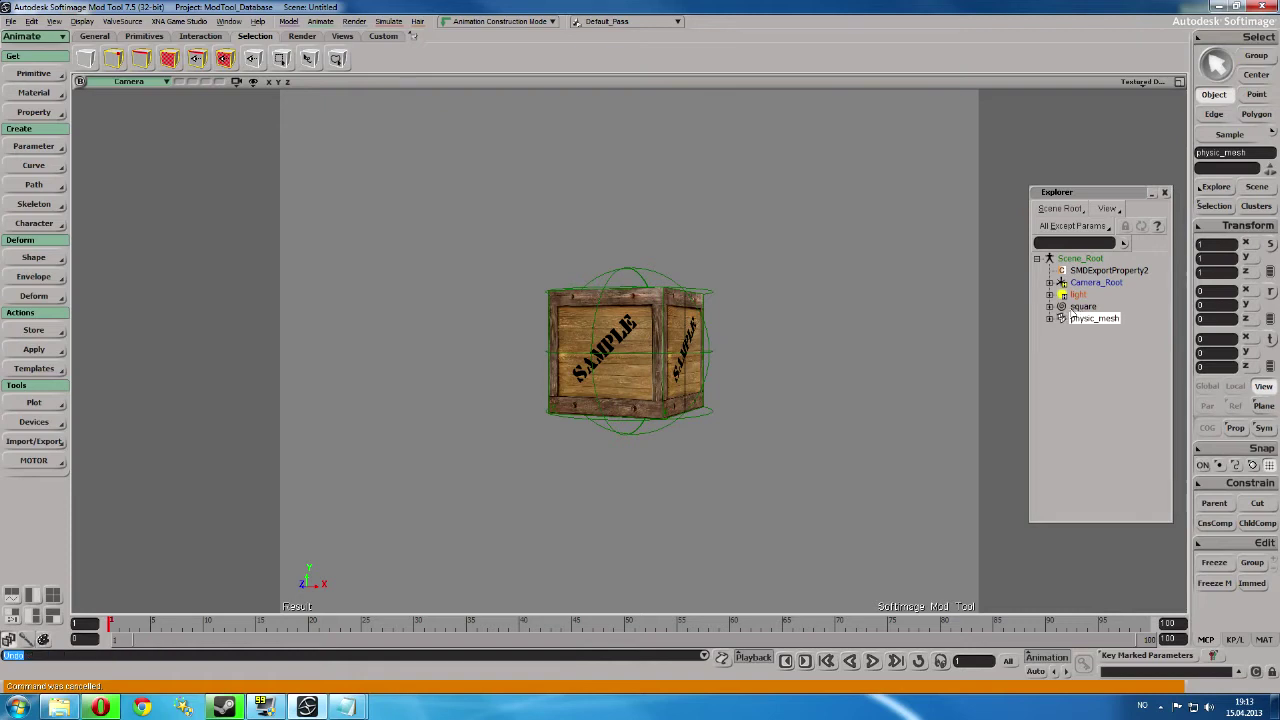
# - Set an envelope on physic_mesh using the square curve as its deformer
pyautogui.click(45, 277)
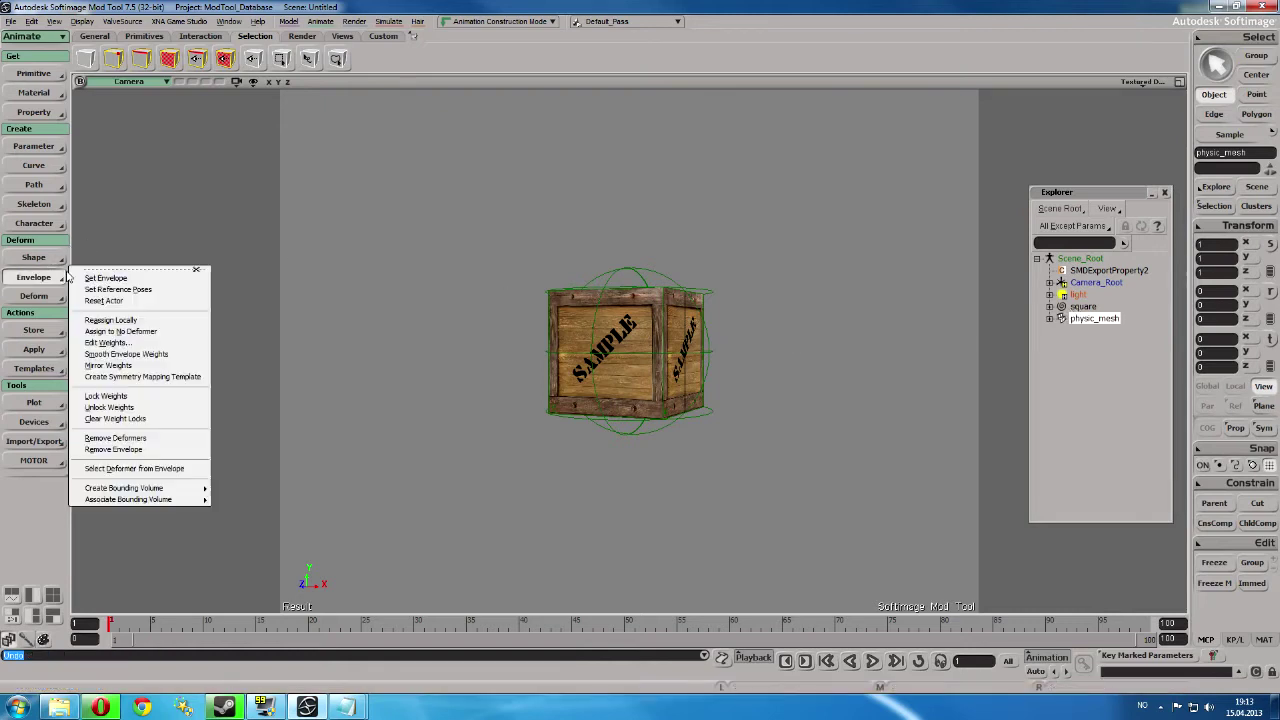
pyautogui.click(97, 269)
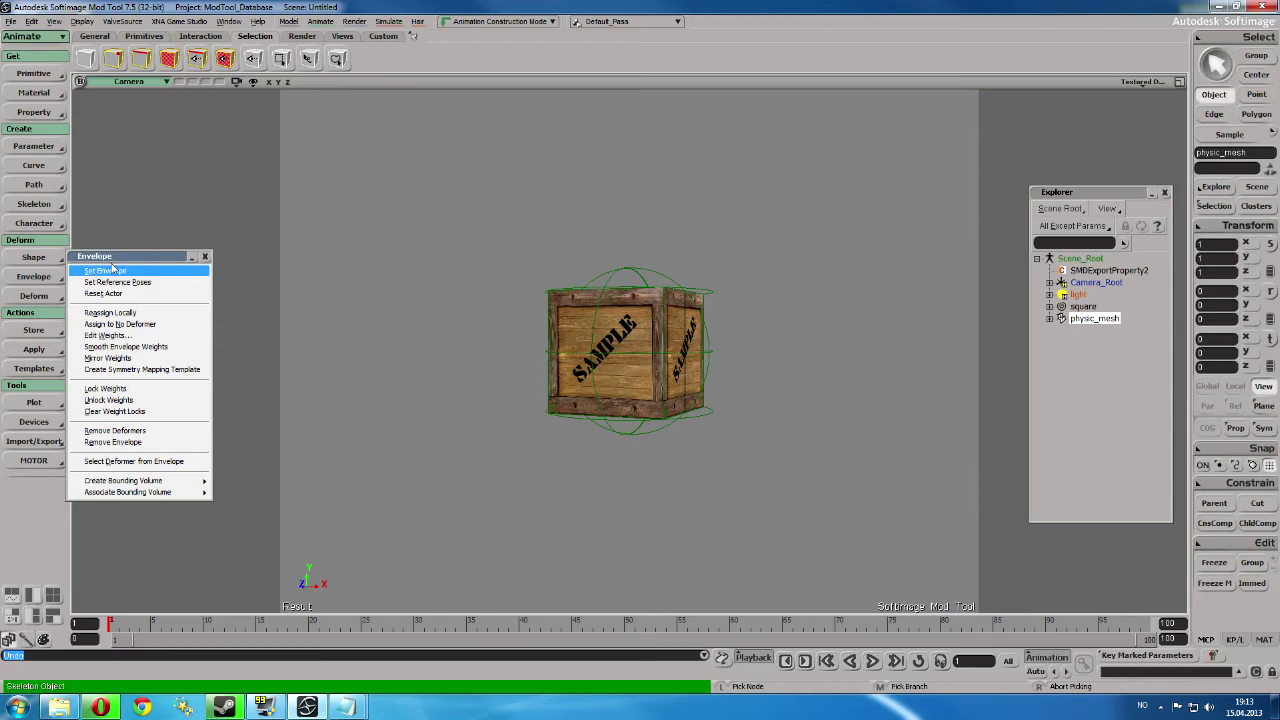
pyautogui.click(205, 256)
pyautogui.click(50, 280)
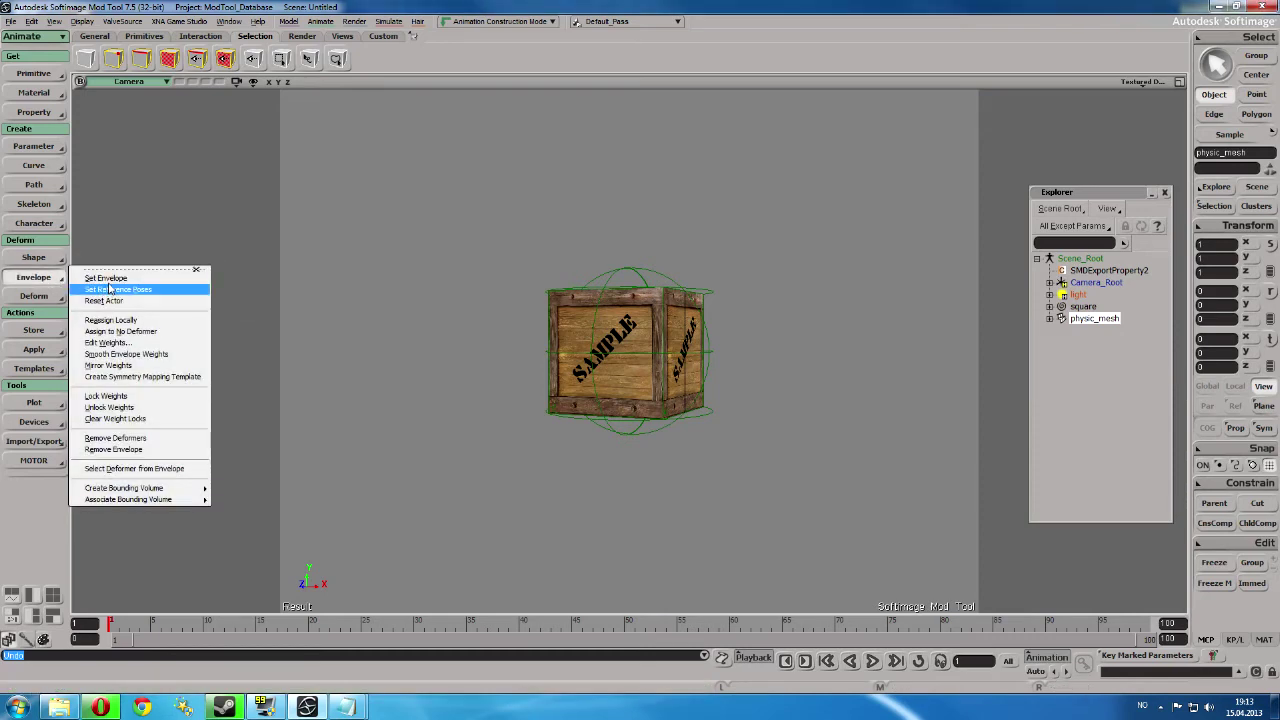
pyautogui.click(100, 287)
pyautogui.click(1085, 307)
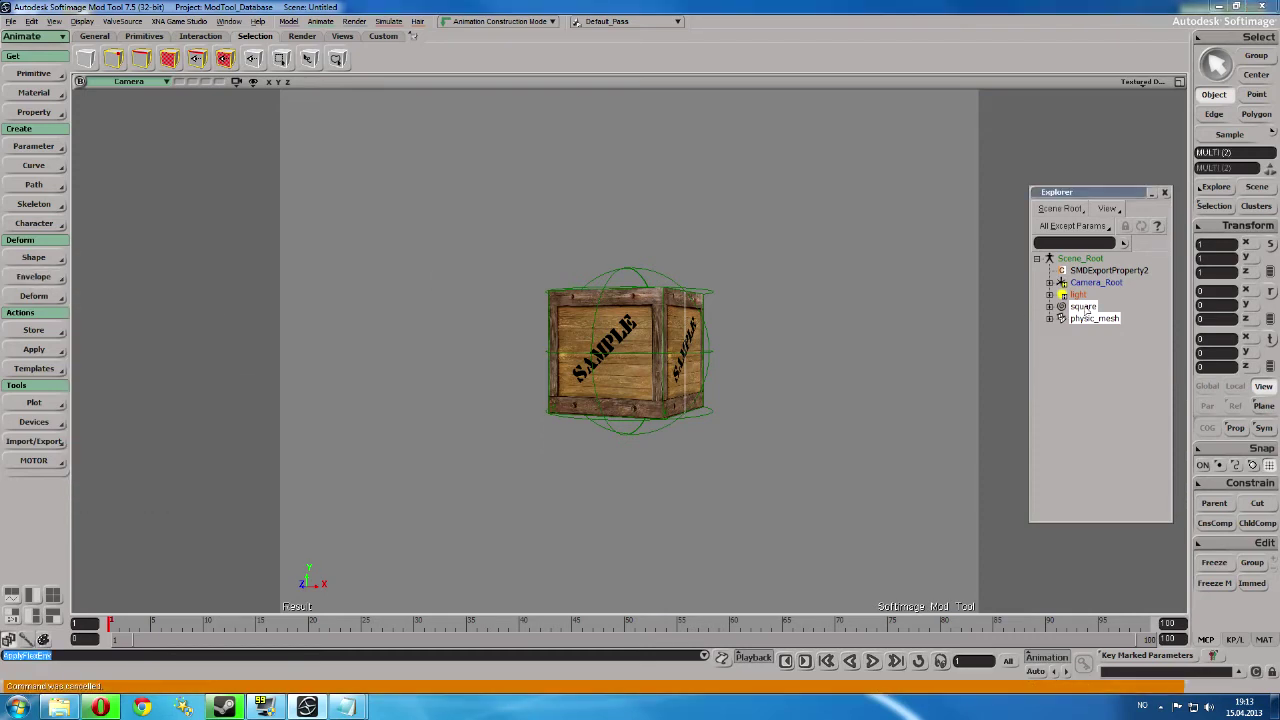
# - Confirm the square curve as physic_mesh's envelope deformer and check the deformer list in the weight paint tools
pyautogui.rightClick(1086, 311)
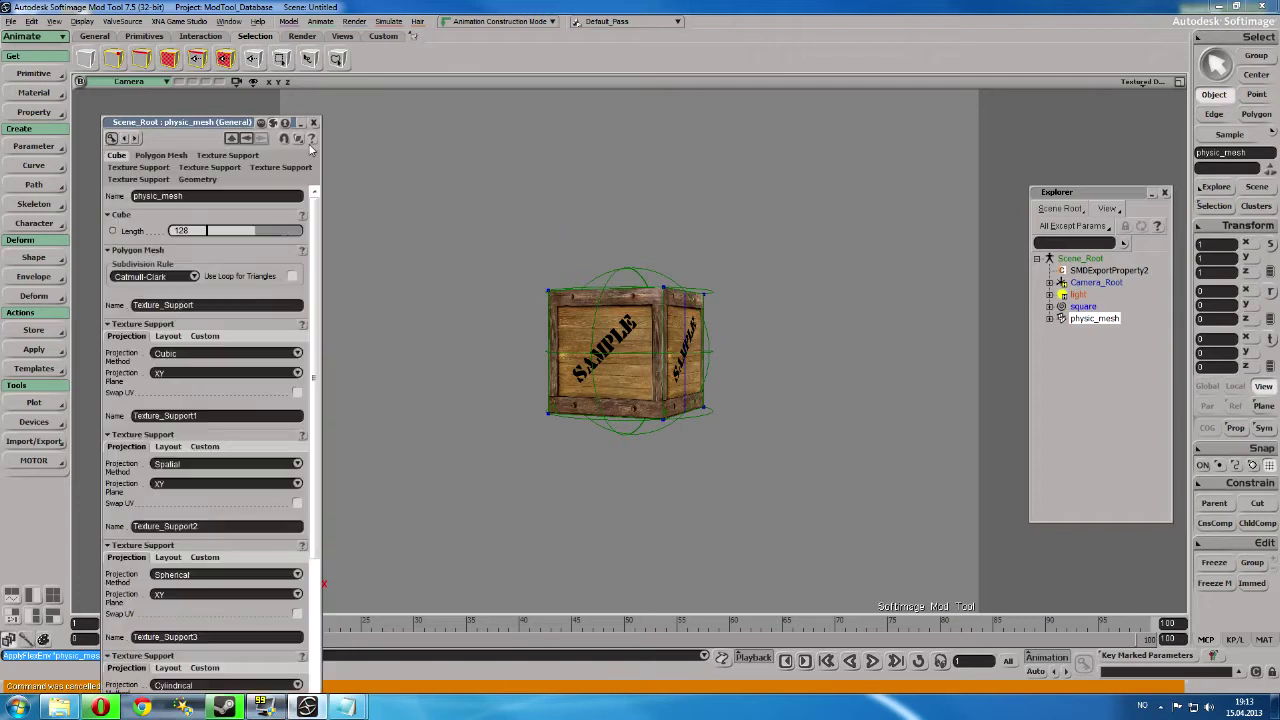
pyautogui.click(313, 122)
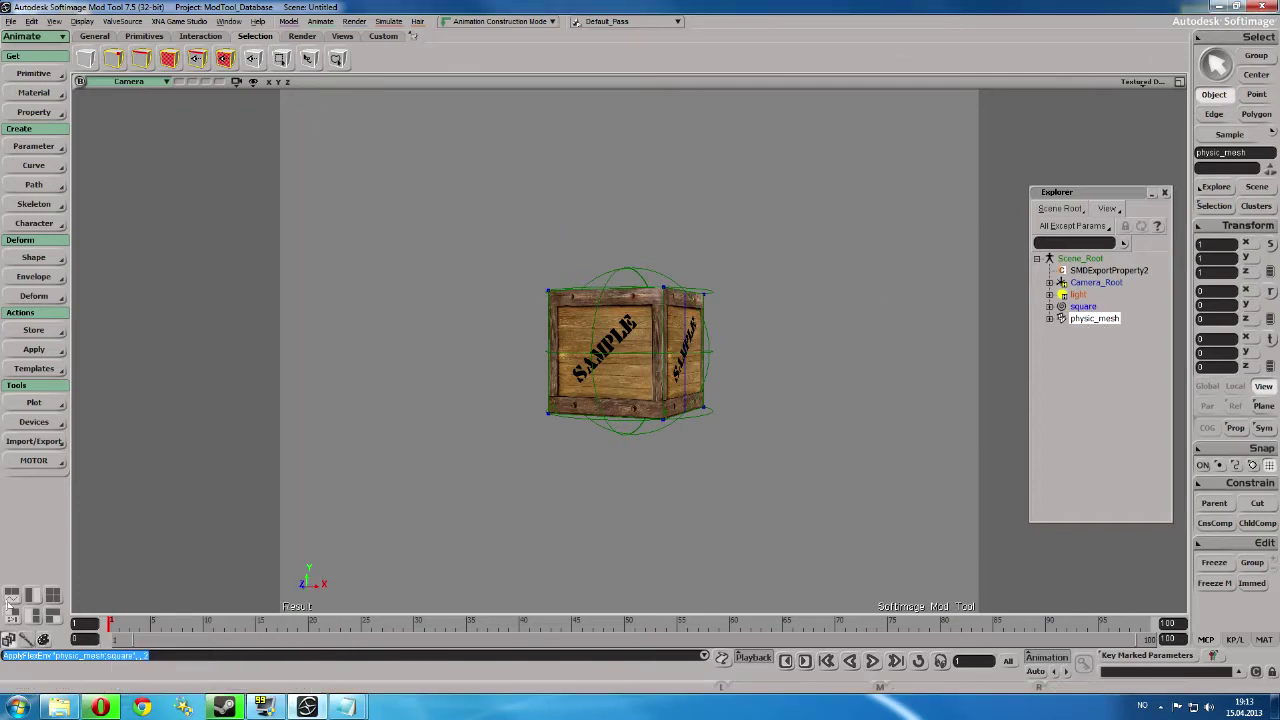
pyautogui.click(27, 641)
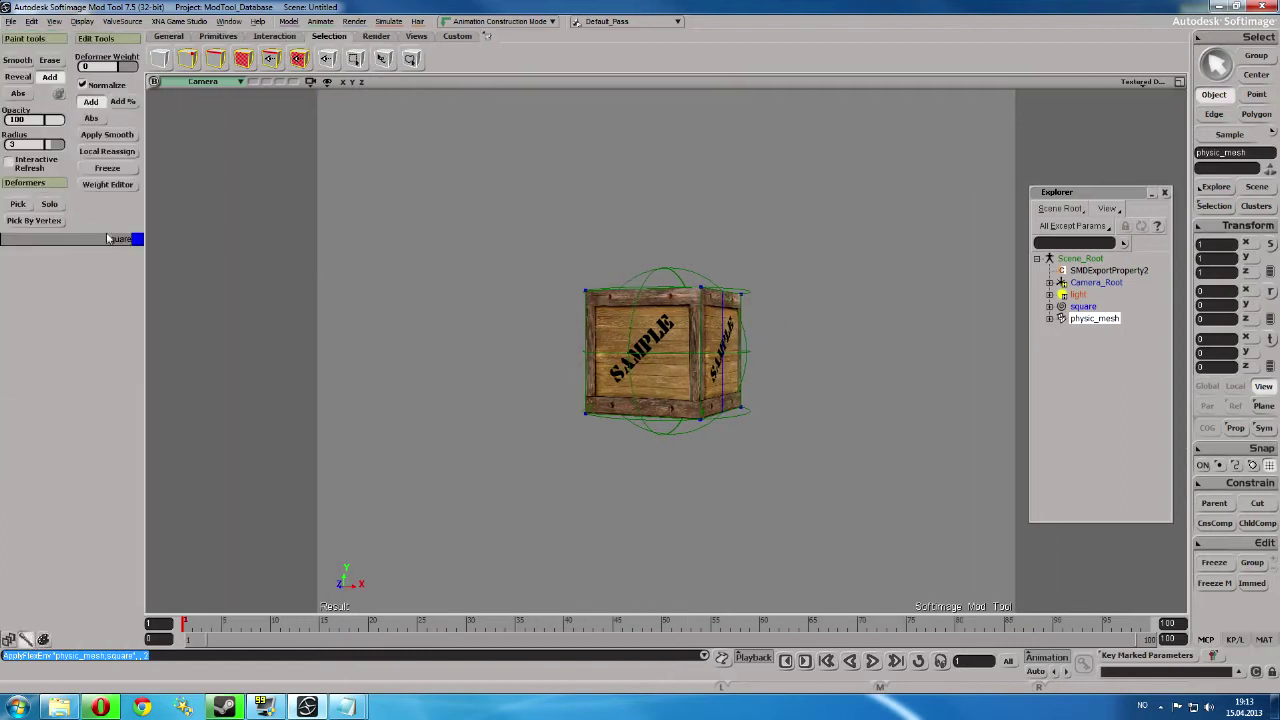
pyautogui.click(9, 640)
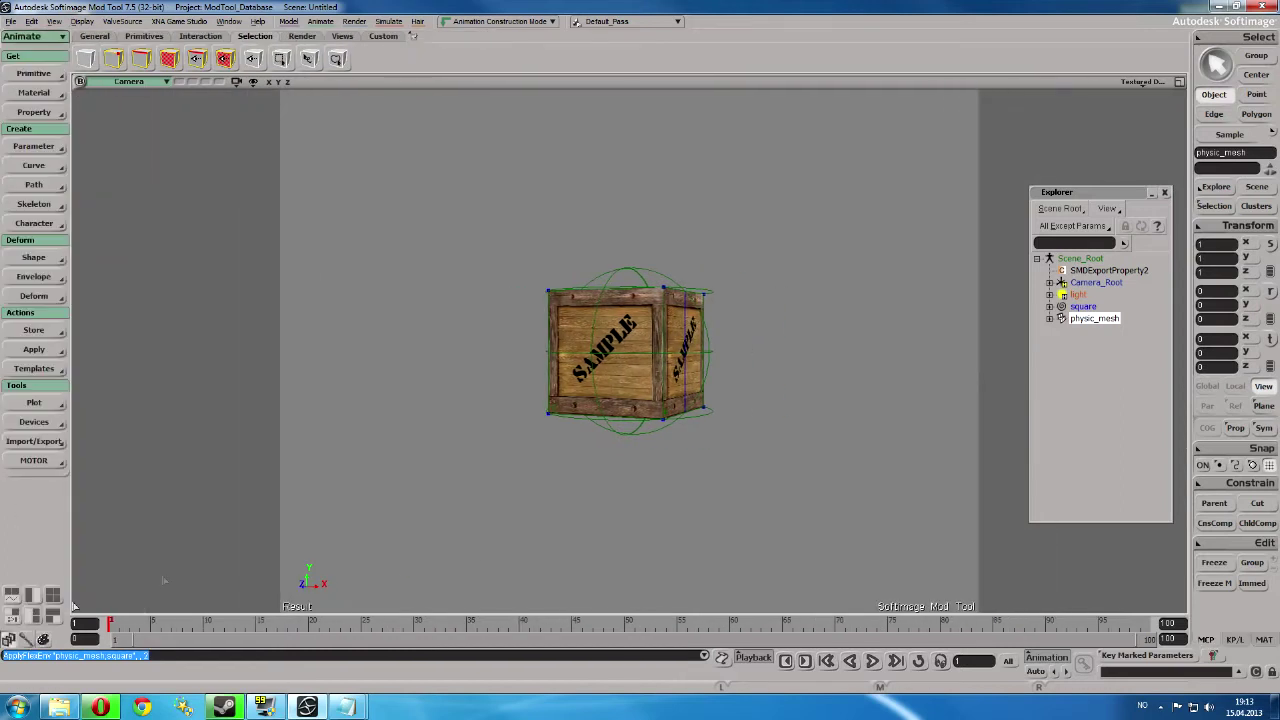
# - Compare the names of the square curve and physic_mesh with the bone names in idle.smd and mdldecompiler.qc
pyautogui.click(1083, 306)
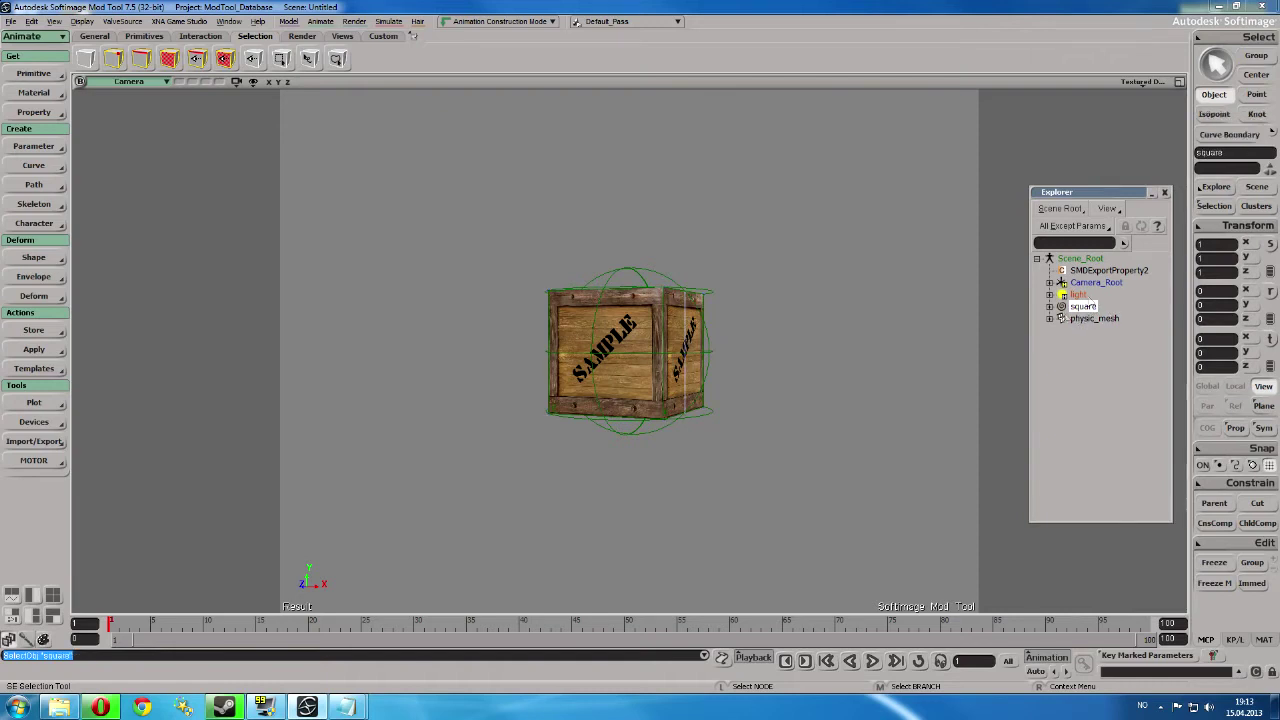
pyautogui.click(1094, 318)
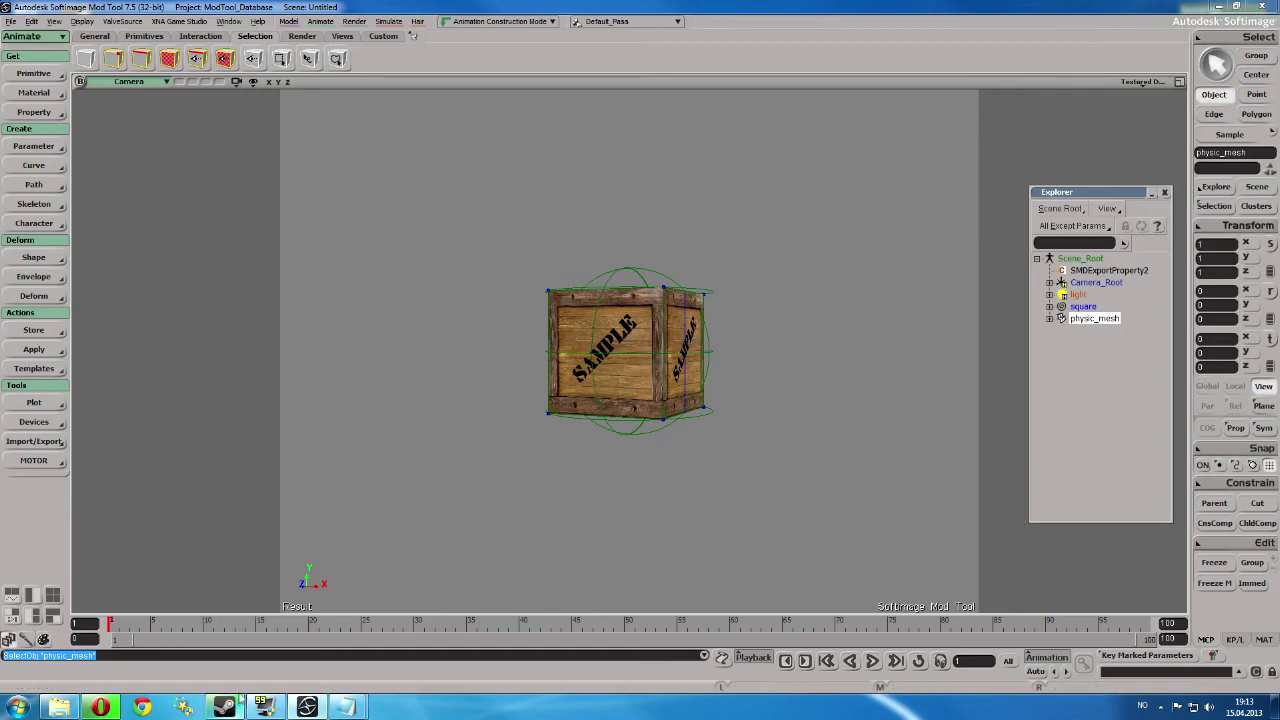
pyautogui.moveTo(342, 708)
pyautogui.click(440, 640)
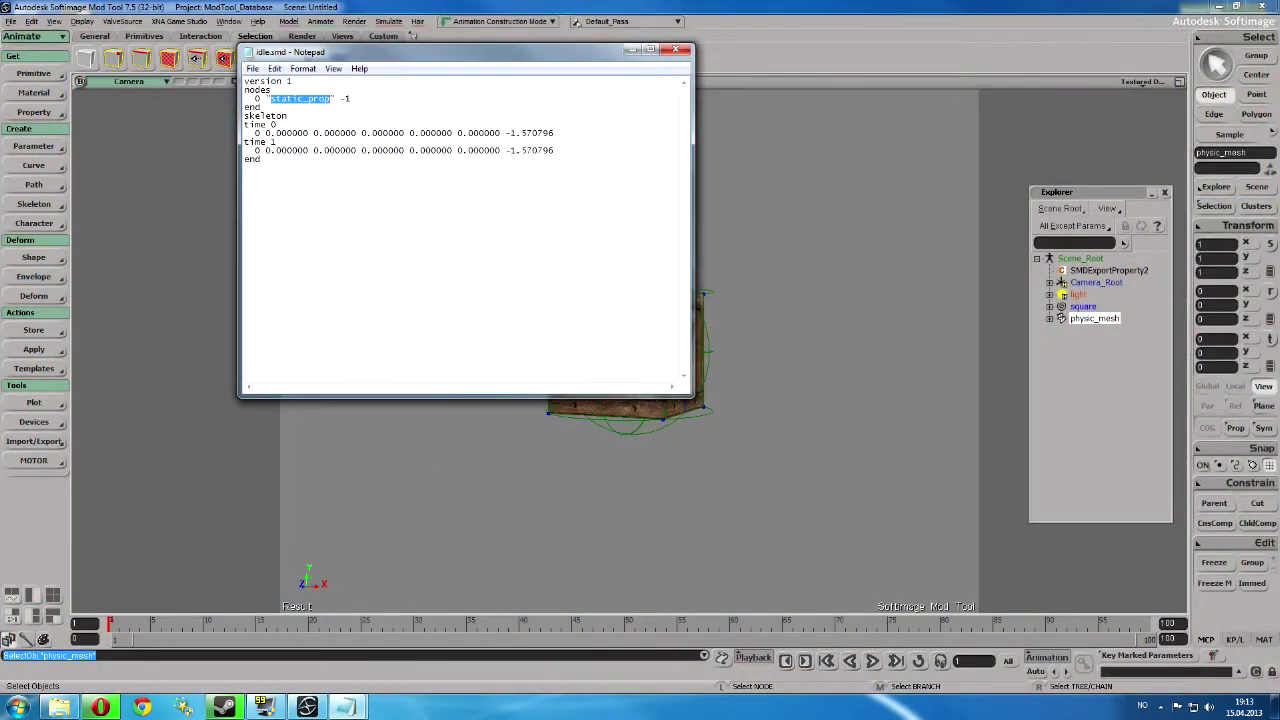
pyautogui.moveTo(334, 700)
pyautogui.click(276, 635)
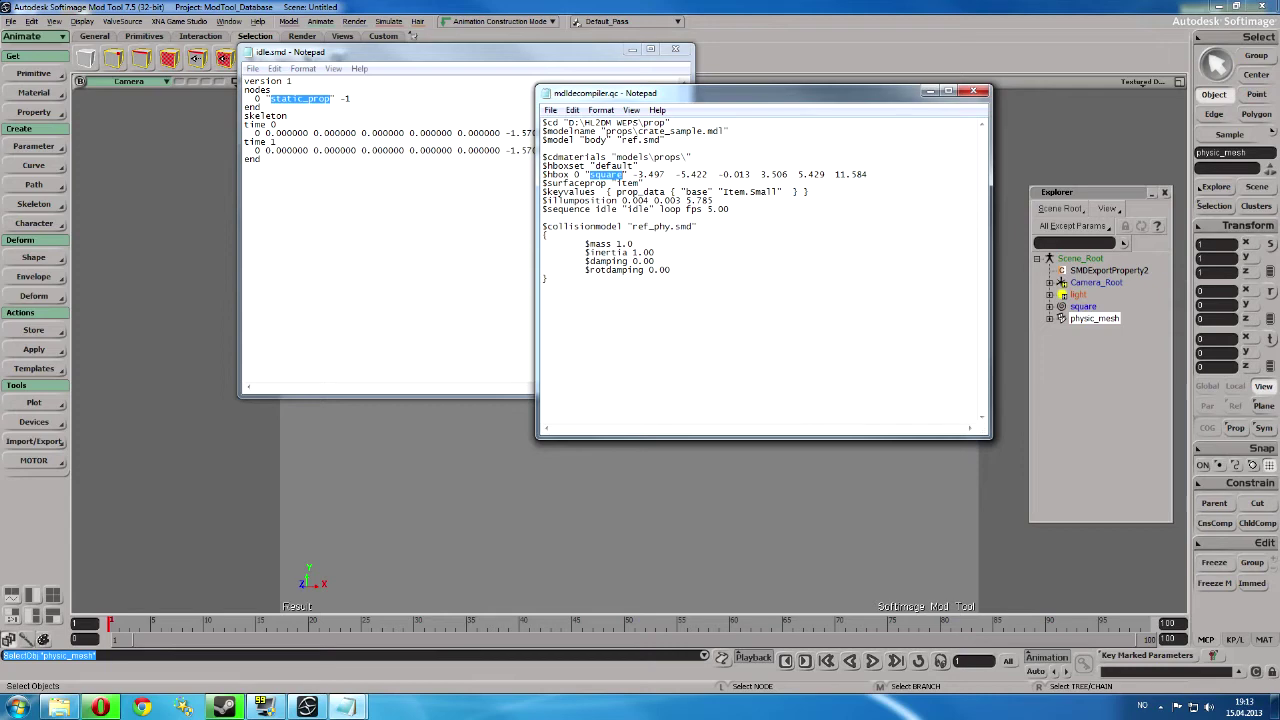
pyautogui.moveTo(624, 174); pyautogui.dragTo(596, 174)
pyautogui.click(1074, 320)
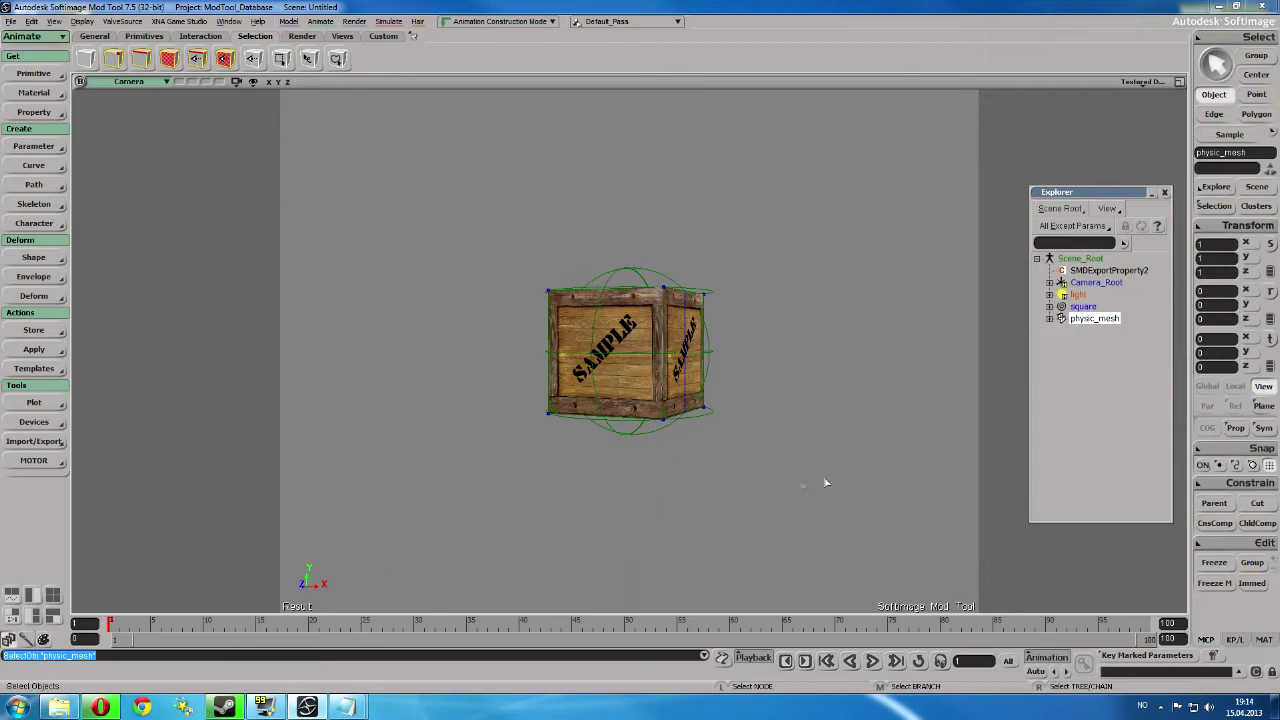
pyautogui.click(1083, 306)
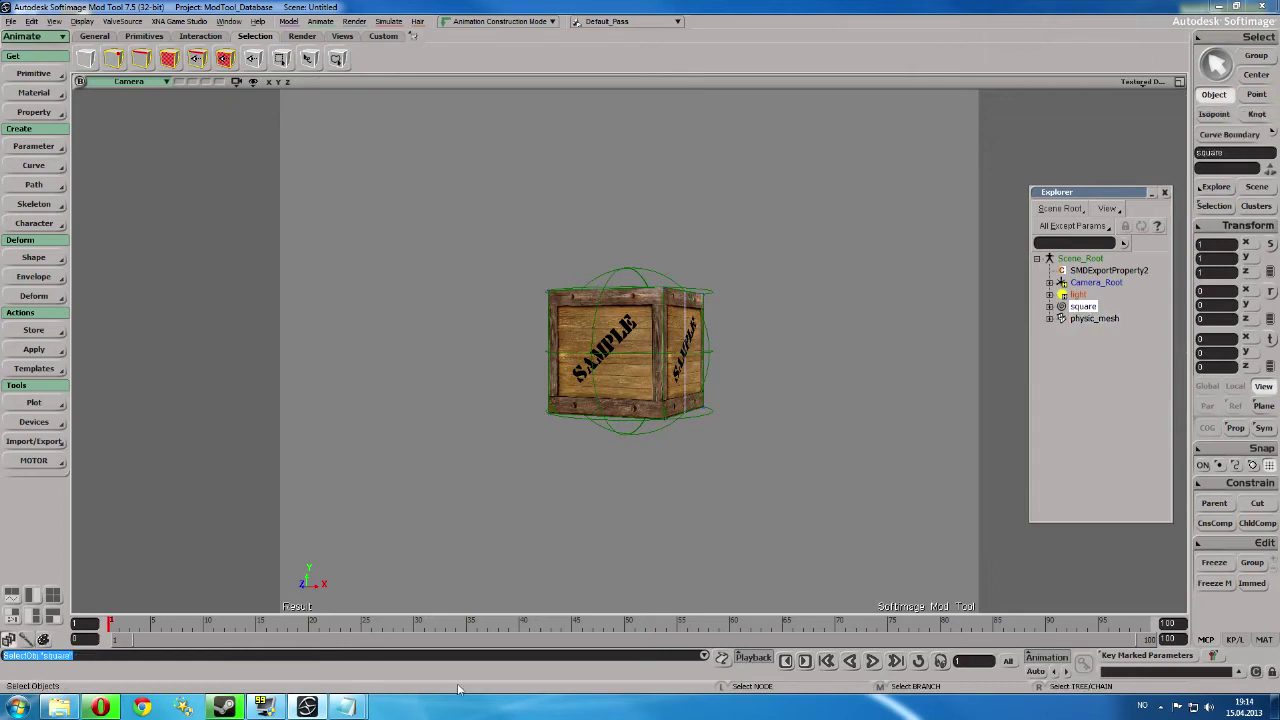
# - Replace the node name static_prop in idle.smd with square, and save and close the file
pyautogui.click(307, 707)
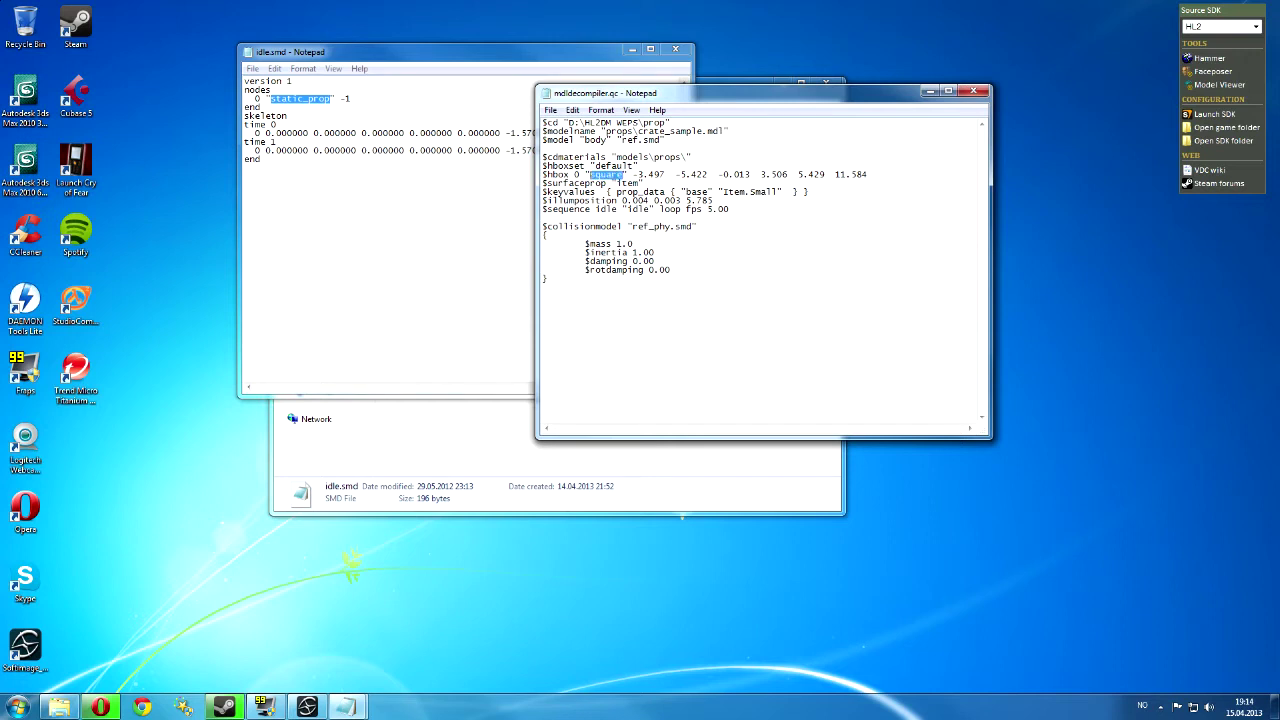
pyautogui.click(330, 98)
pyautogui.moveTo(330, 98); pyautogui.dragTo(270, 98)
pyautogui.write('square')
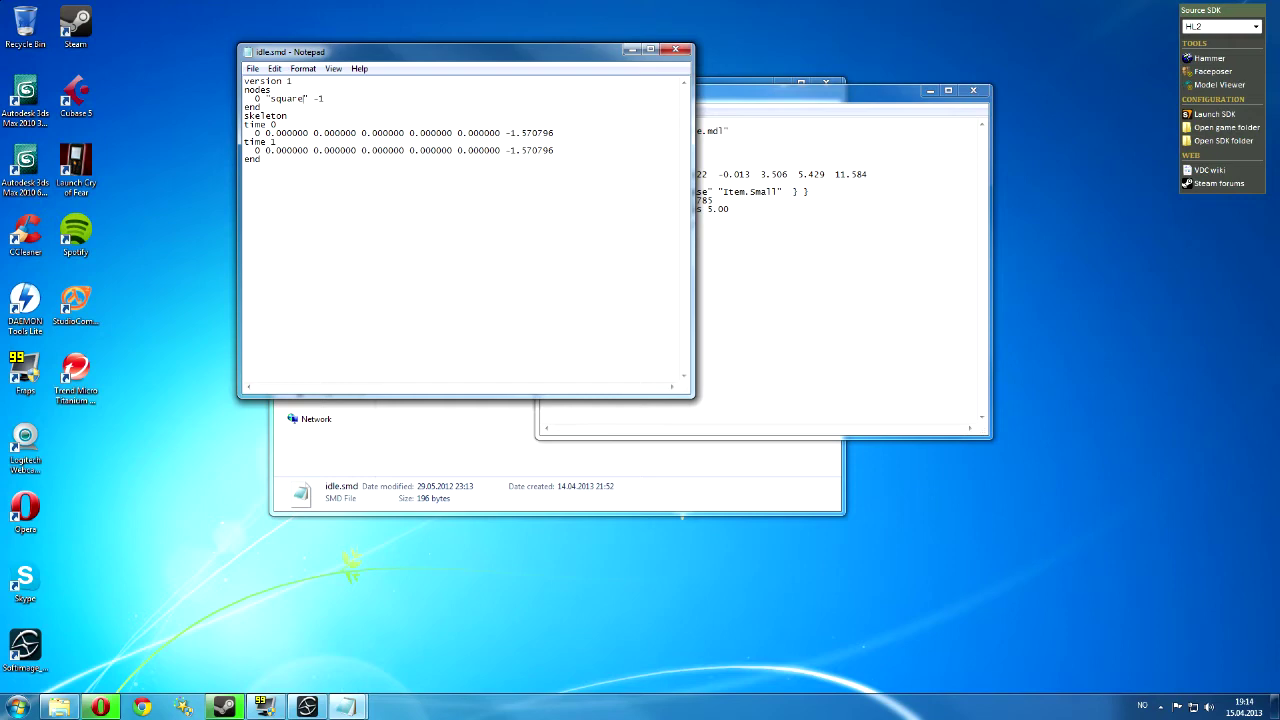
pyautogui.click(252, 68)
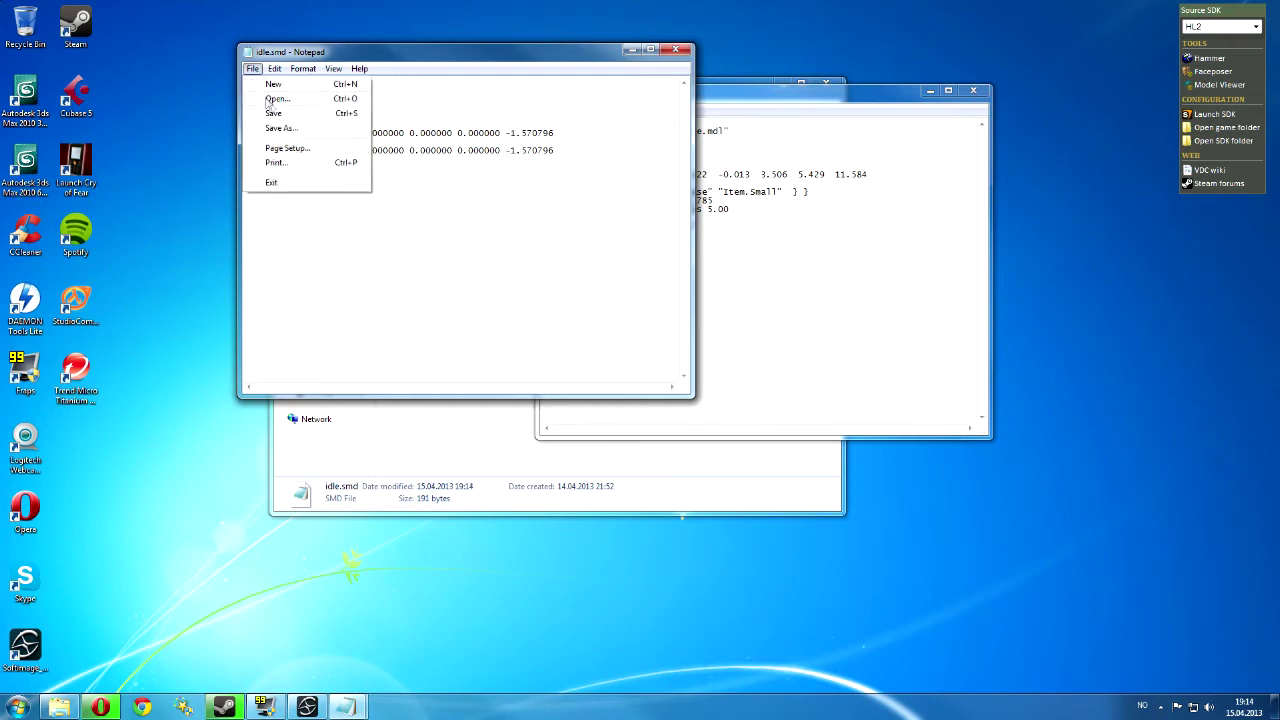
pyautogui.click(272, 113)
pyautogui.click(672, 51)
# - Try adding an $automass line below $mass in the collision model block of mdldecompiler.qc, and remove it again
pyautogui.click(654, 209)
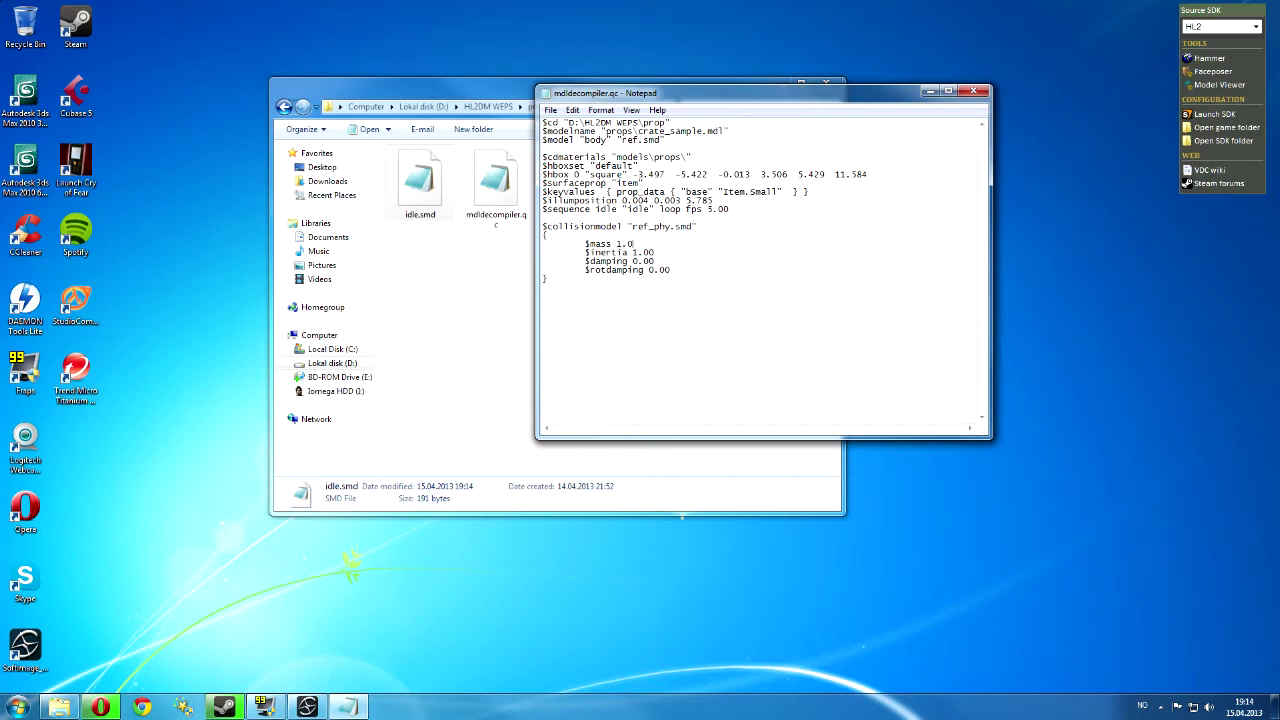
pyautogui.moveTo(656, 253); pyautogui.dragTo(548, 235)
pyautogui.press('Return')
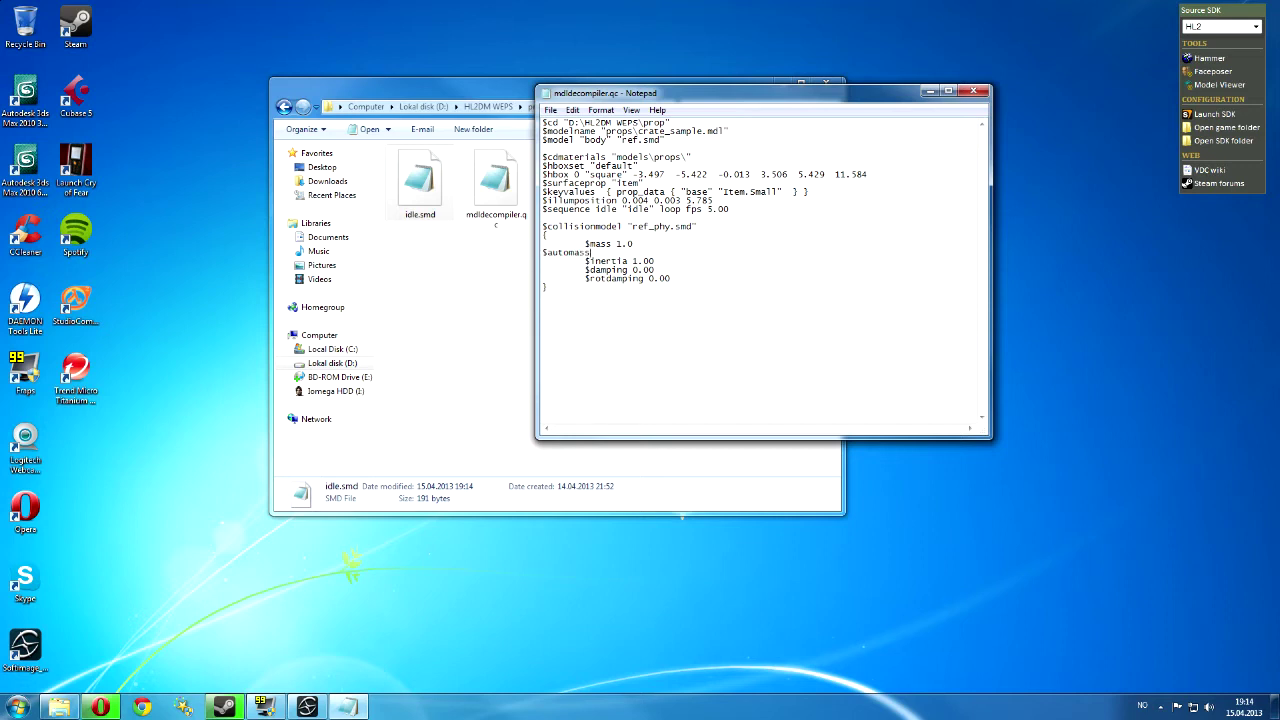
pyautogui.press('BackSpace')
pyautogui.press('BackSpace')
pyautogui.press('BackSpace')
pyautogui.press('BackSpace')
pyautogui.press('BackSpace')
pyautogui.press('BackSpace')
pyautogui.press('BackSpace')
pyautogui.press('BackSpace')
pyautogui.press('BackSpace')
pyautogui.press('BackSpace')
pyautogui.press('BackSpace')
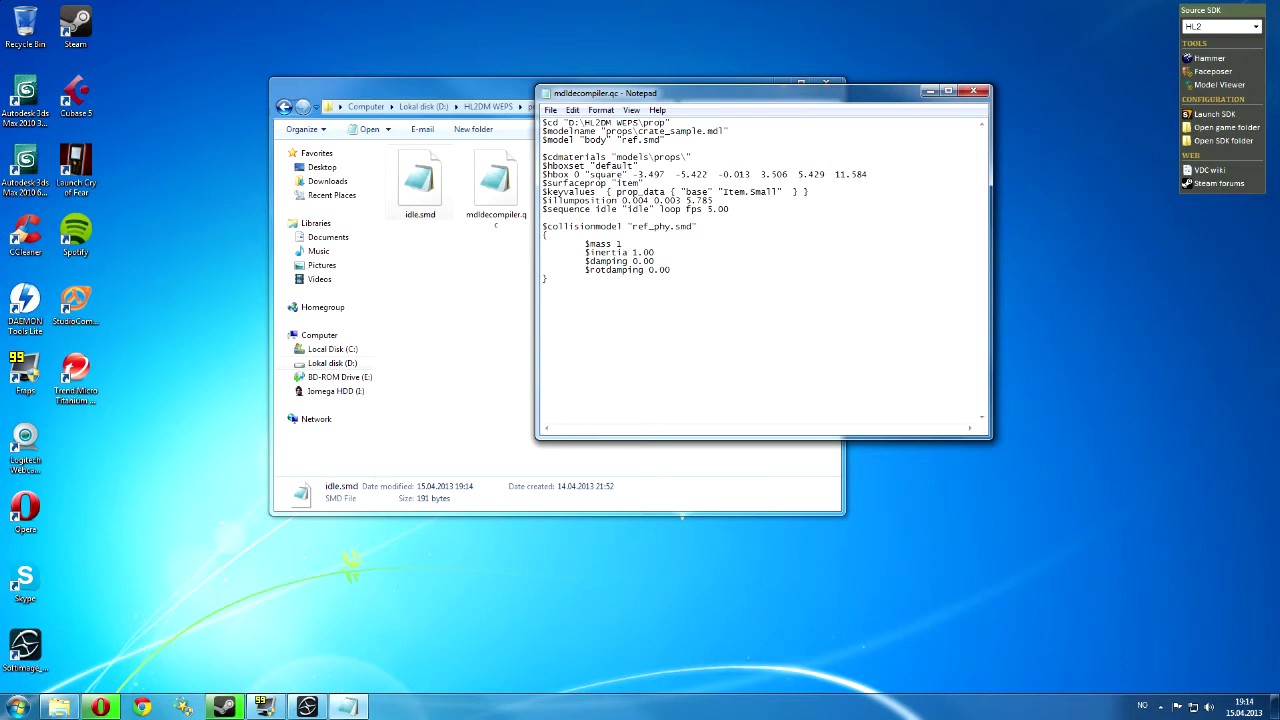
pyautogui.hotkey('ctrl', 'z')
pyautogui.click(543, 261)
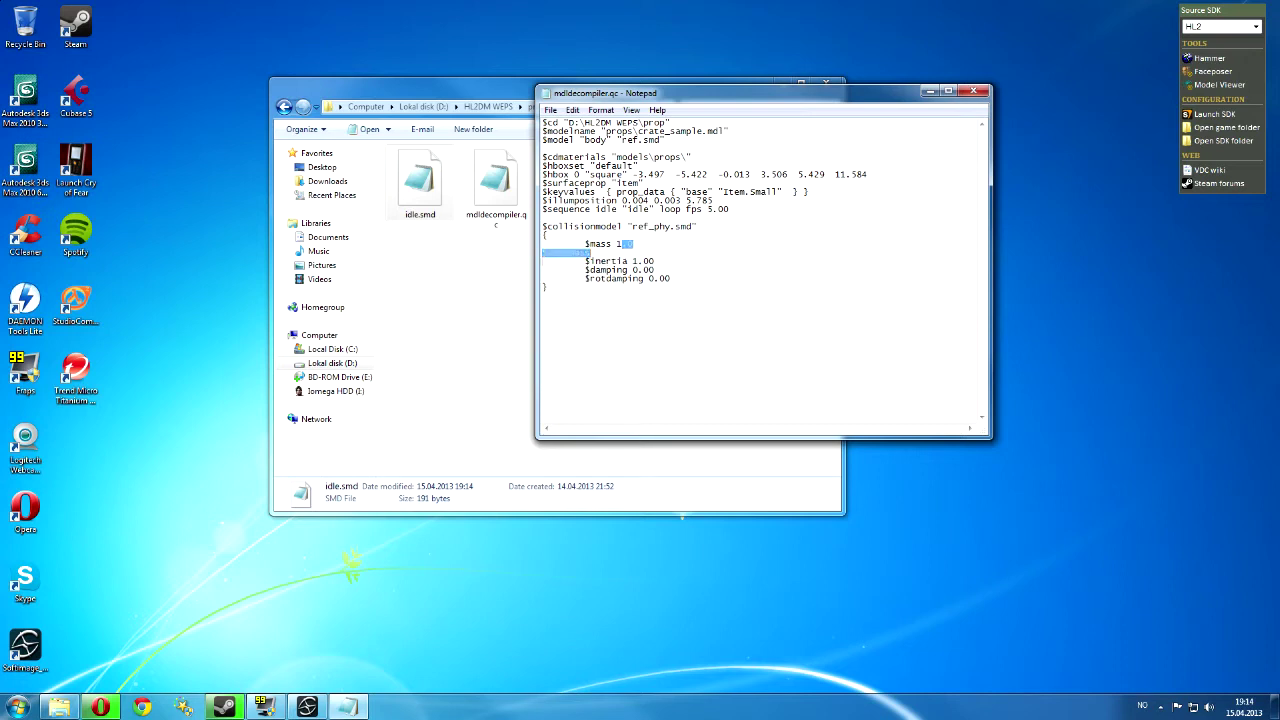
pyautogui.doubleClick(548, 252)
pyautogui.press('BackSpace')
pyautogui.press('BackSpace')
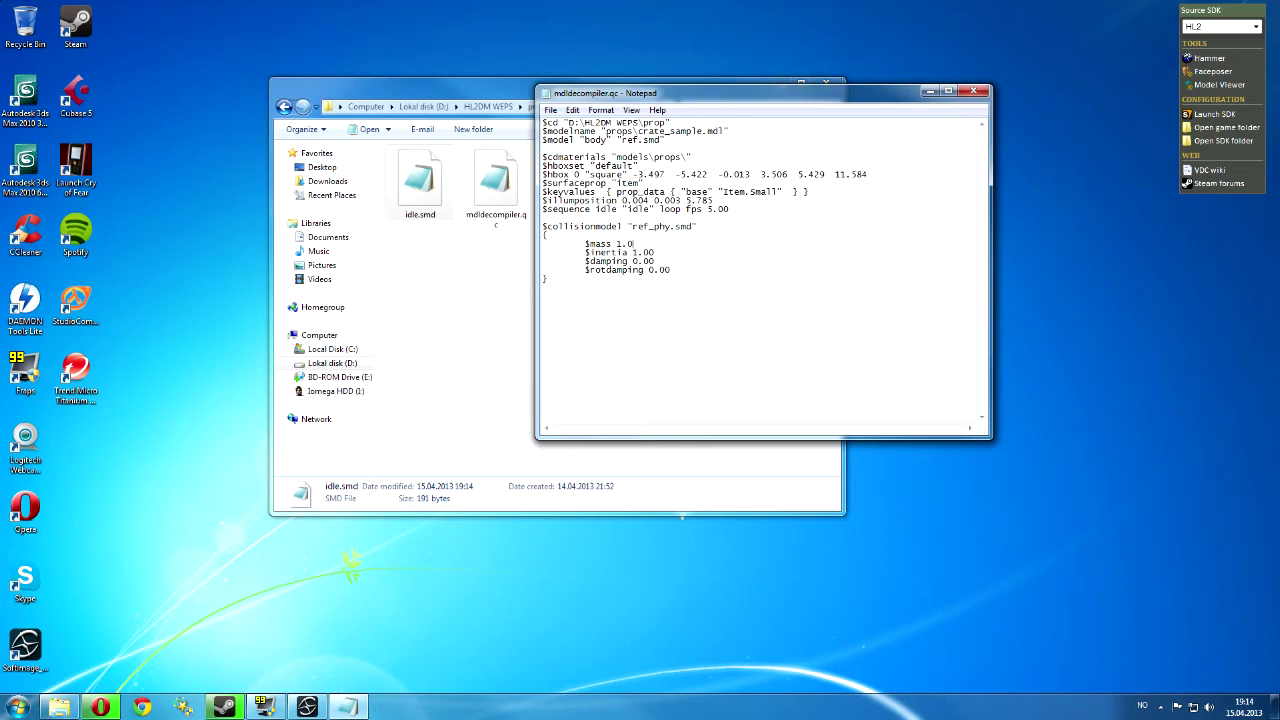
# - Close mdldecompiler.qc and show the full path of the prop folder
pyautogui.moveTo(765, 99); pyautogui.dragTo(692, 98)
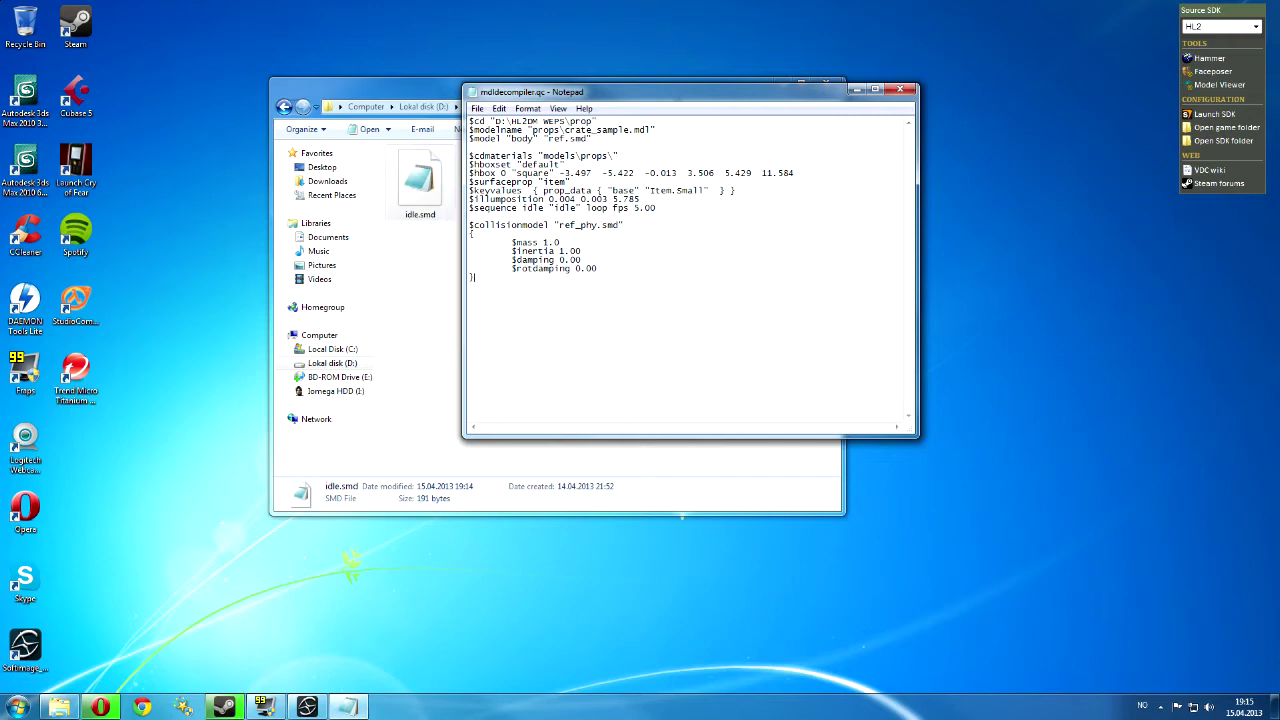
pyautogui.click(900, 89)
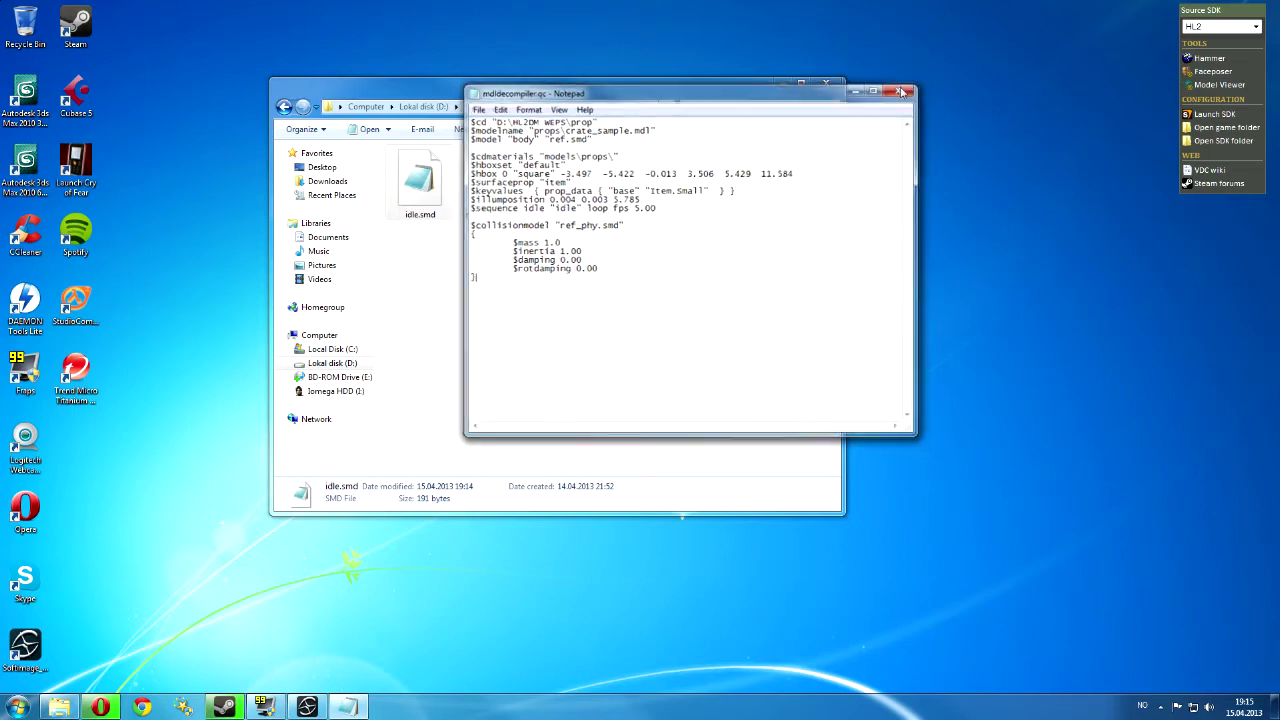
pyautogui.click(477, 317)
pyautogui.rightClick(477, 316)
pyautogui.click(500, 366)
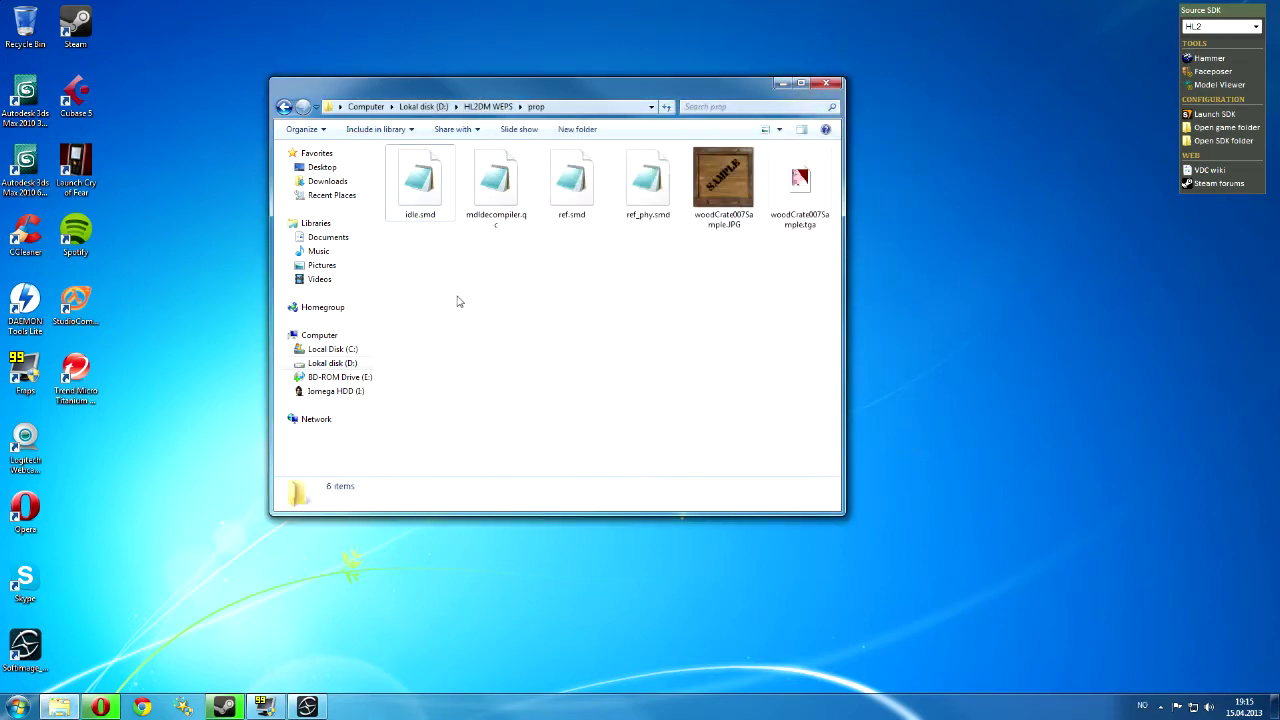
pyautogui.rightClick(609, 289)
pyautogui.click(650, 338)
pyautogui.click(565, 107)
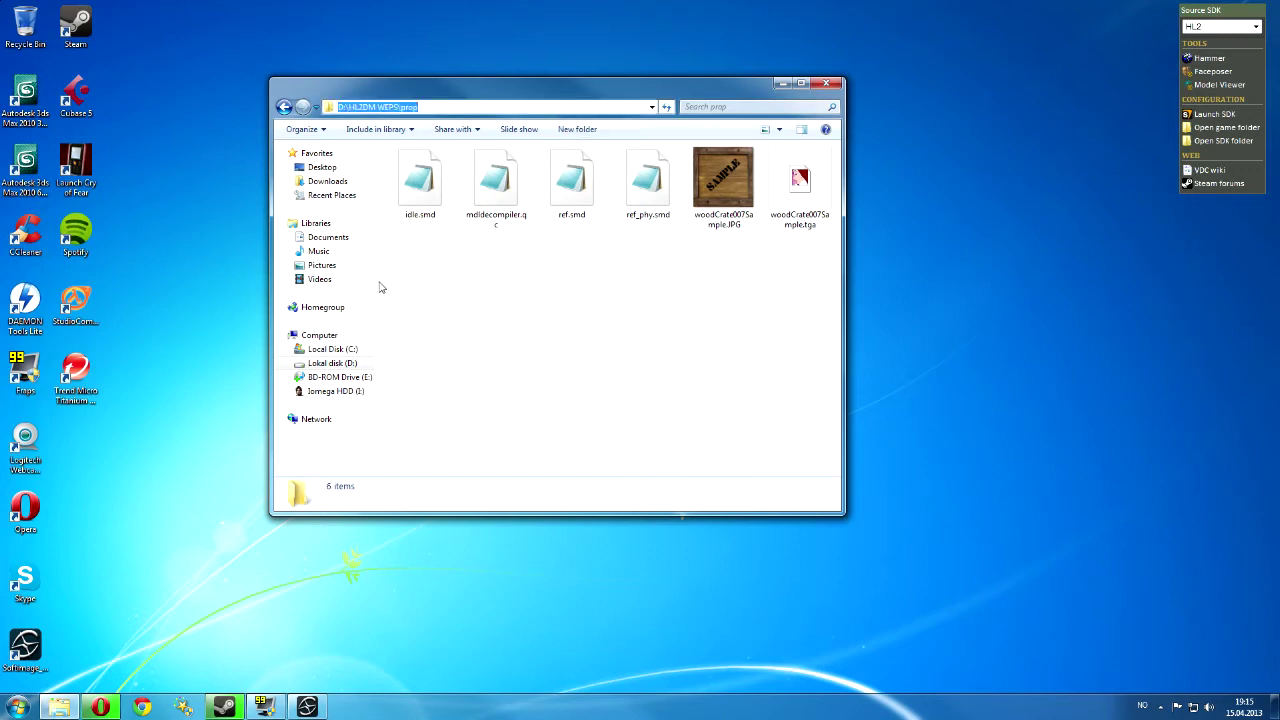
# - Open StudioCompiler, review the loaded mdldecompiler.qc and compile the model from it
pyautogui.click(77, 300)
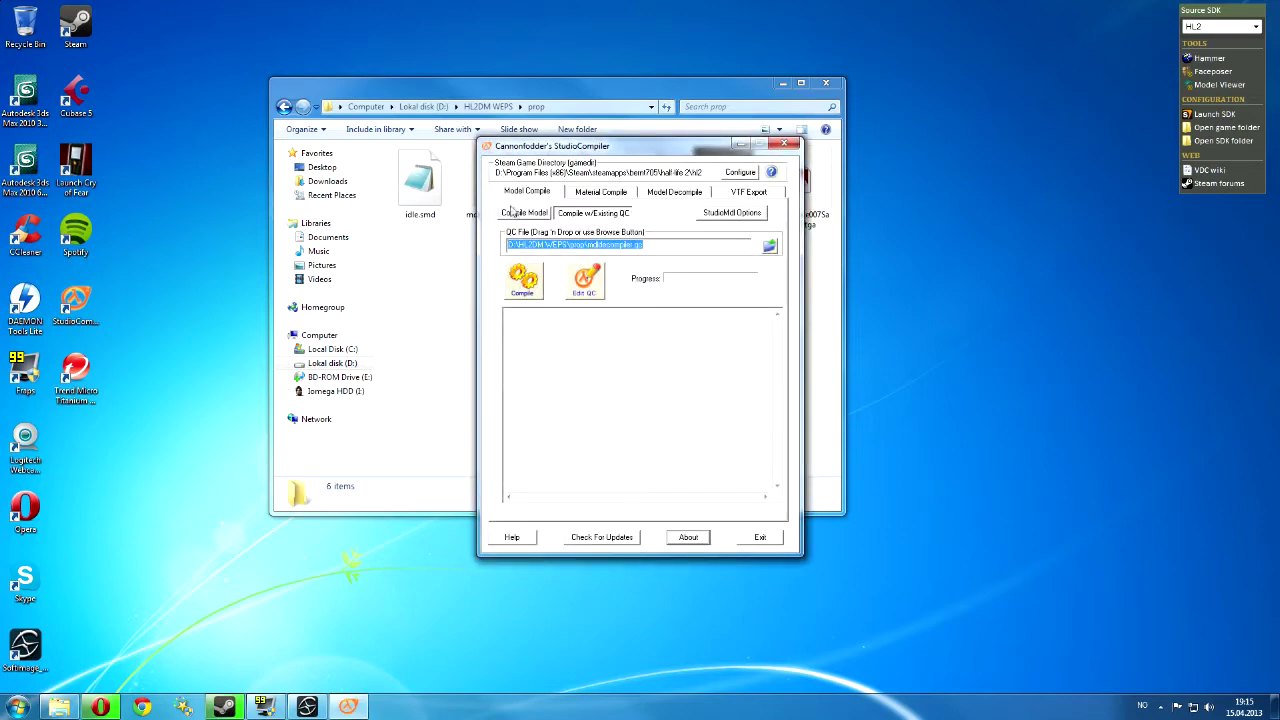
pyautogui.click(612, 254)
pyautogui.click(588, 280)
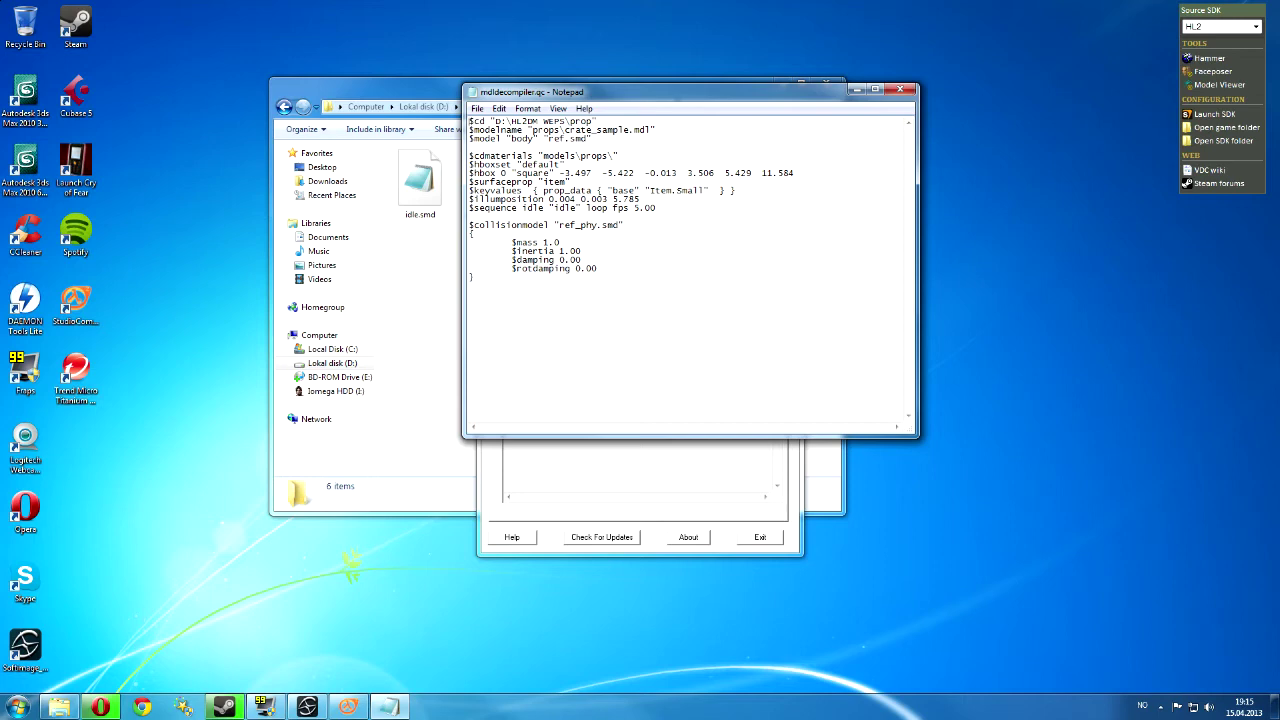
pyautogui.click(908, 92)
pyautogui.click(542, 292)
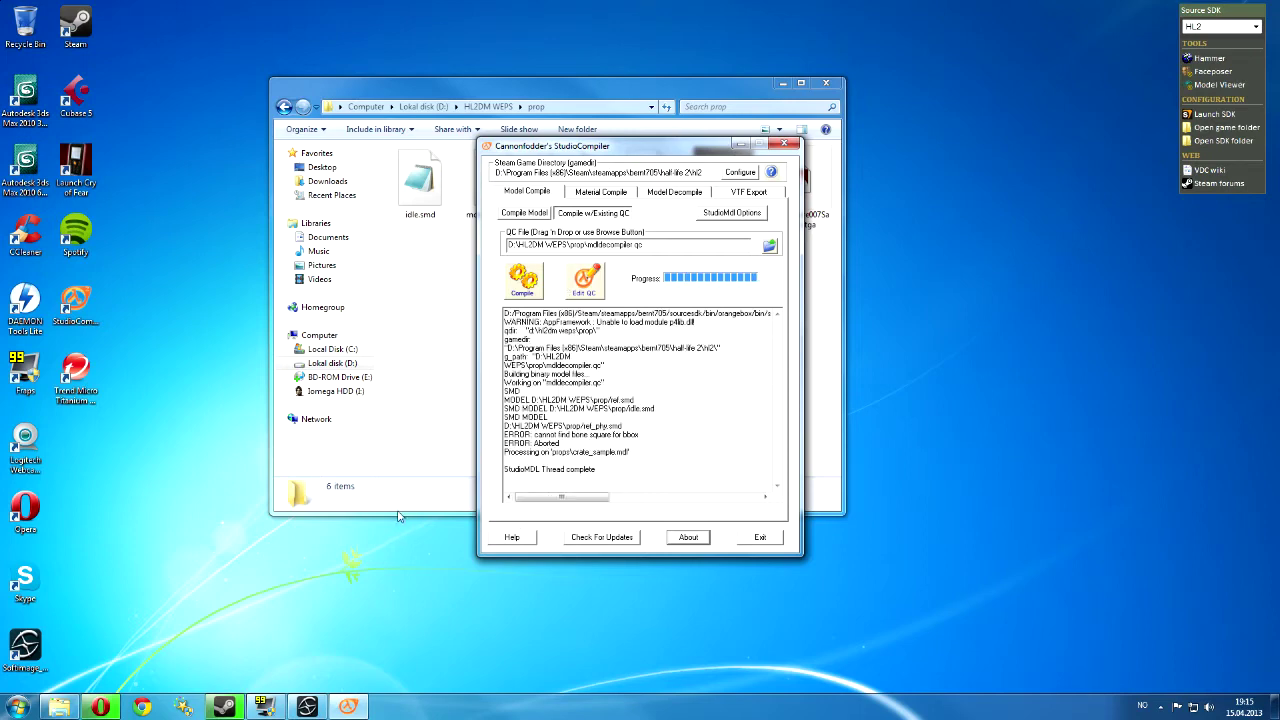
# - Switch to Softimage and export the enveloped crate as a Model (.SMD), replacing the existing ref.smd
pyautogui.click(310, 707)
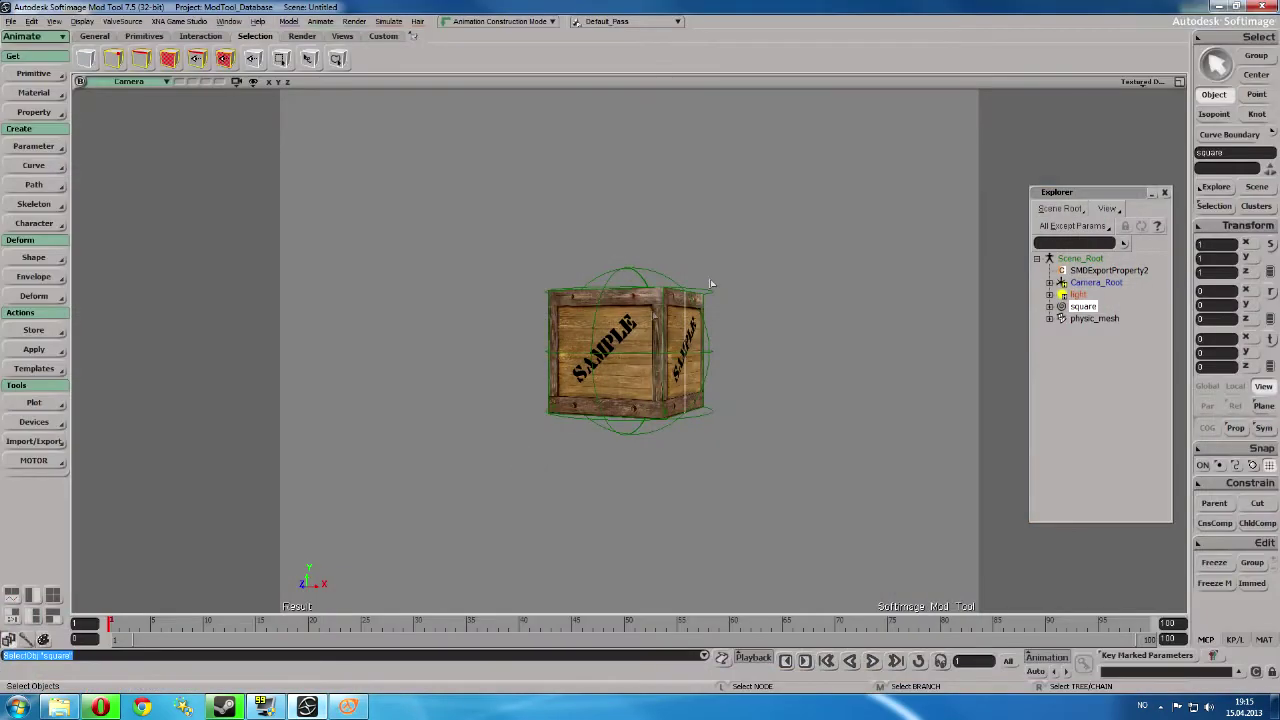
pyautogui.click(122, 21)
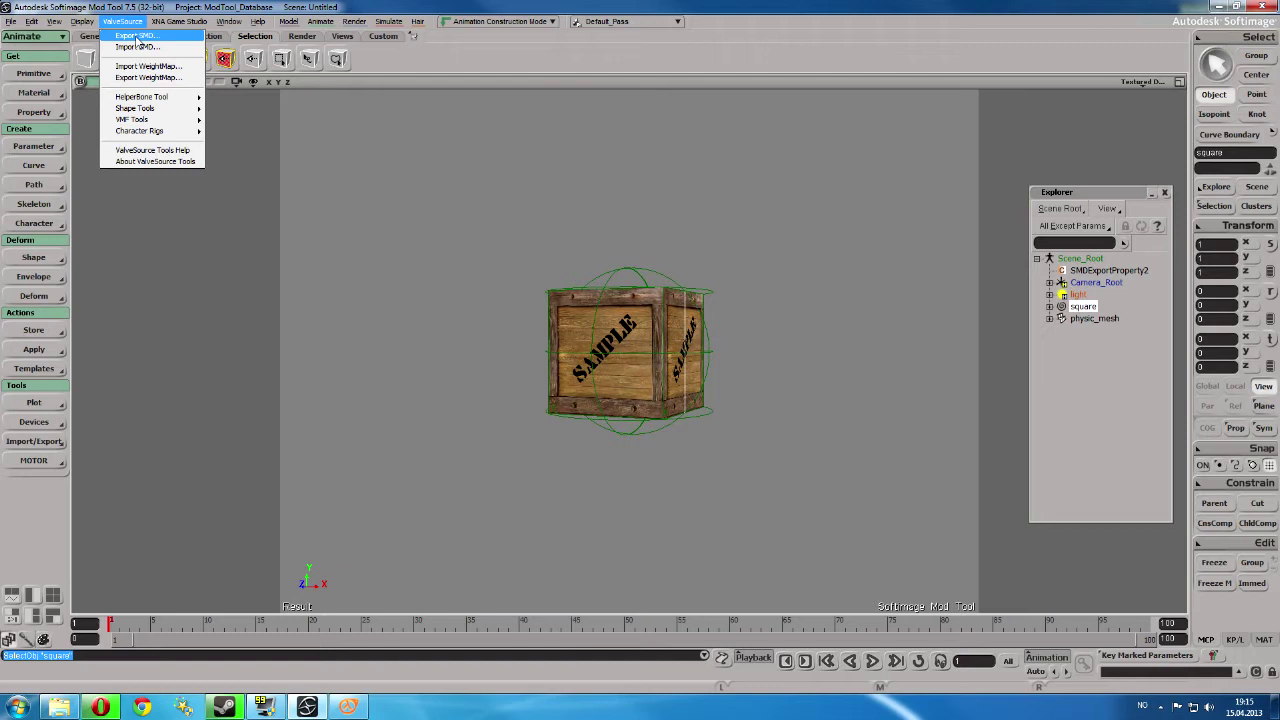
pyautogui.click(136, 37)
pyautogui.click(728, 317)
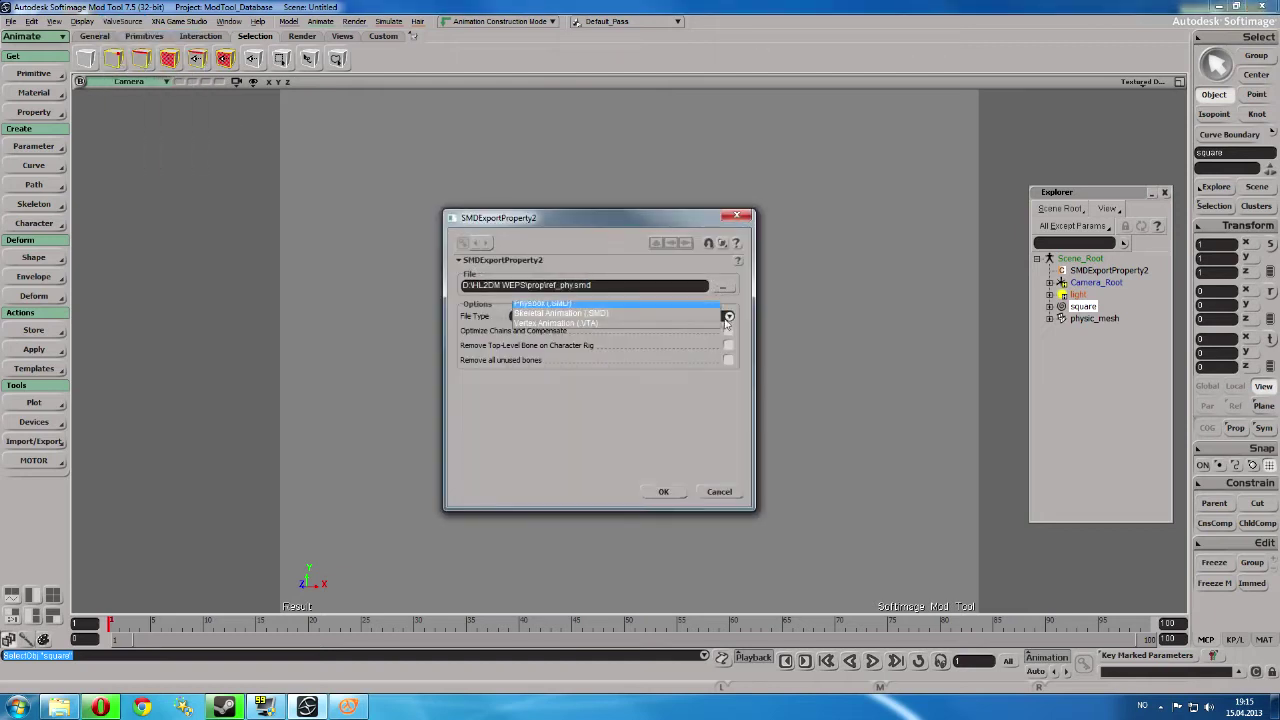
pyautogui.click(560, 313)
pyautogui.click(722, 287)
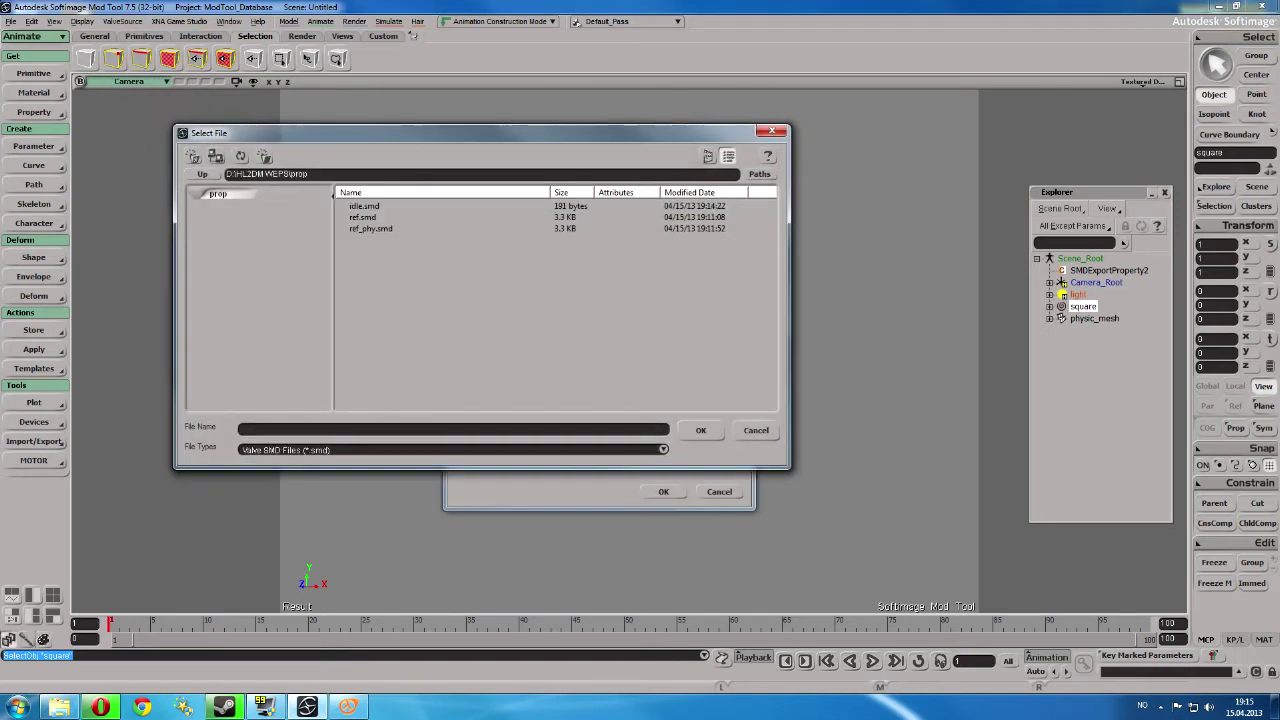
pyautogui.doubleClick(380, 221)
pyautogui.click(614, 396)
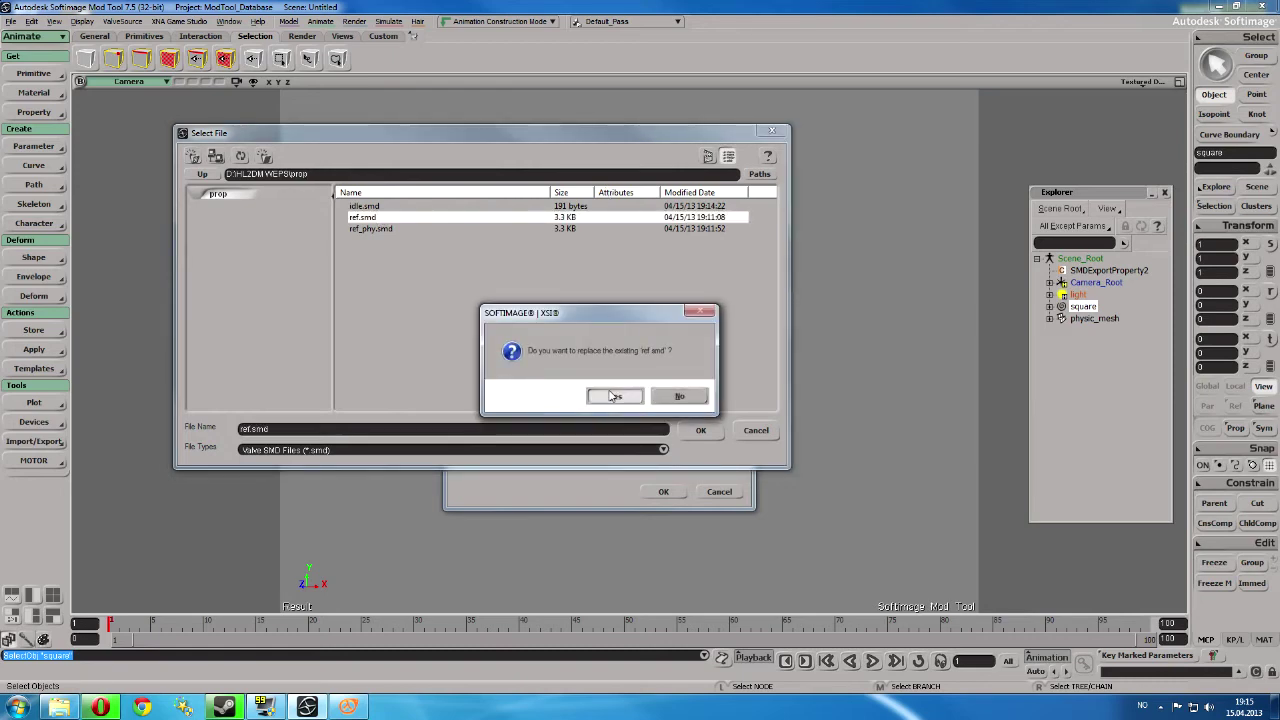
pyautogui.click(661, 491)
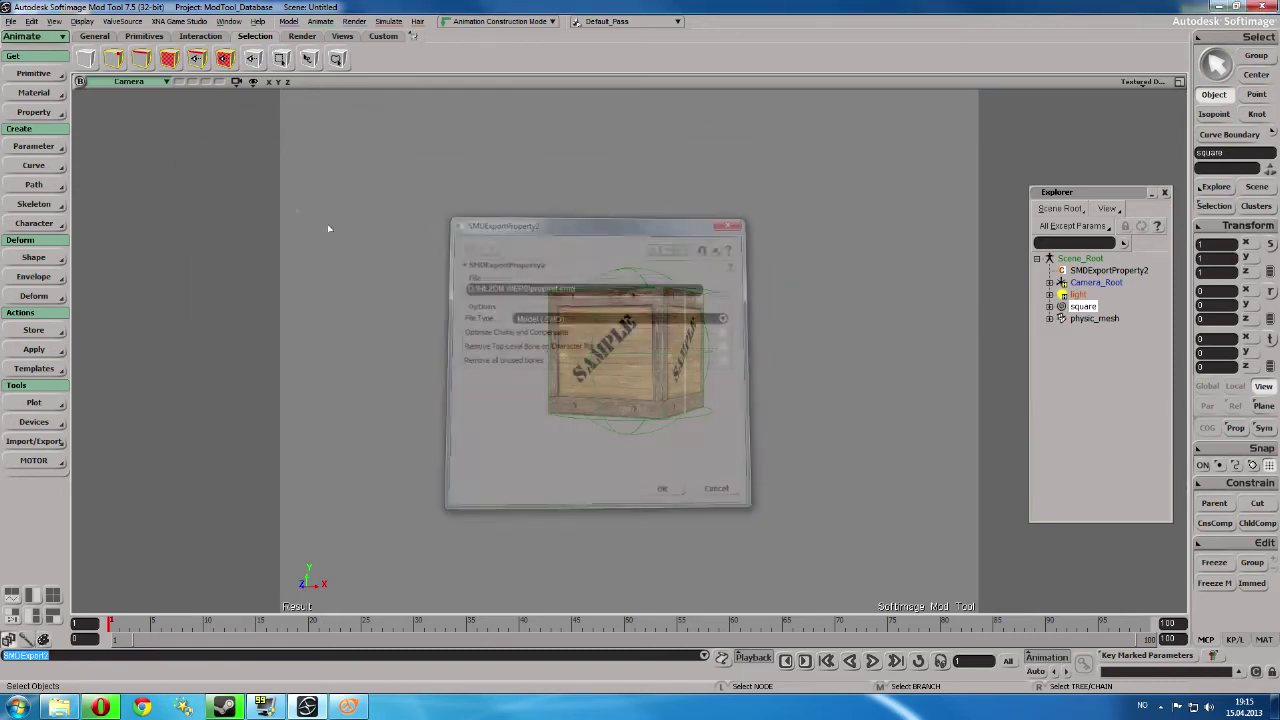
# - Export the enveloped crate as a Physbox (.SMD), replacing the existing ref_phy.smd
pyautogui.click(122, 21)
pyautogui.click(122, 37)
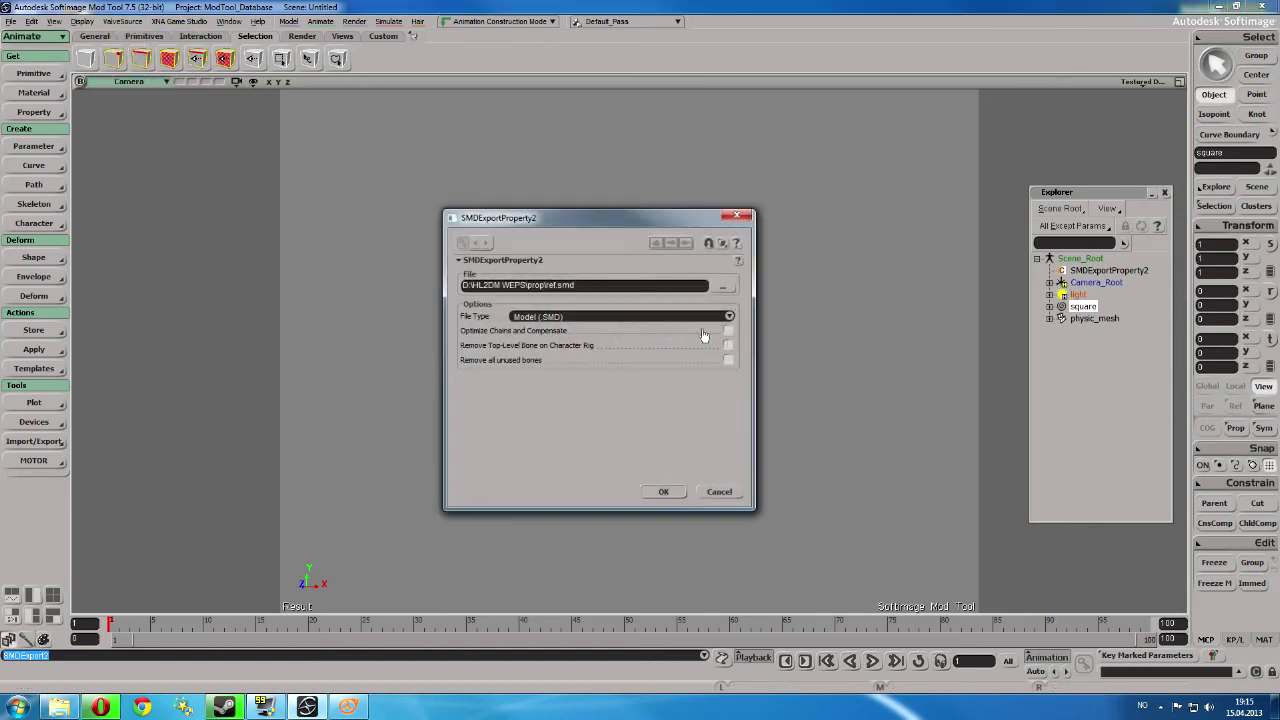
pyautogui.click(728, 317)
pyautogui.click(715, 330)
pyautogui.click(723, 287)
pyautogui.doubleClick(383, 230)
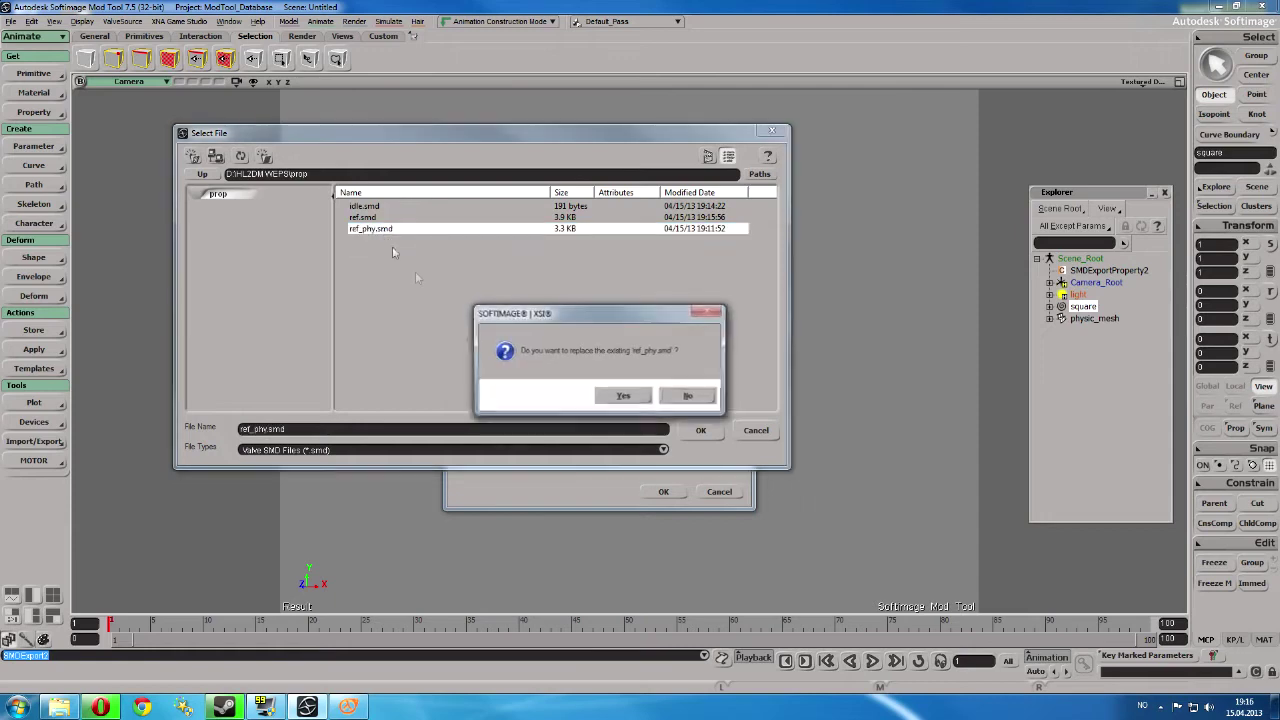
pyautogui.click(634, 392)
pyautogui.click(663, 493)
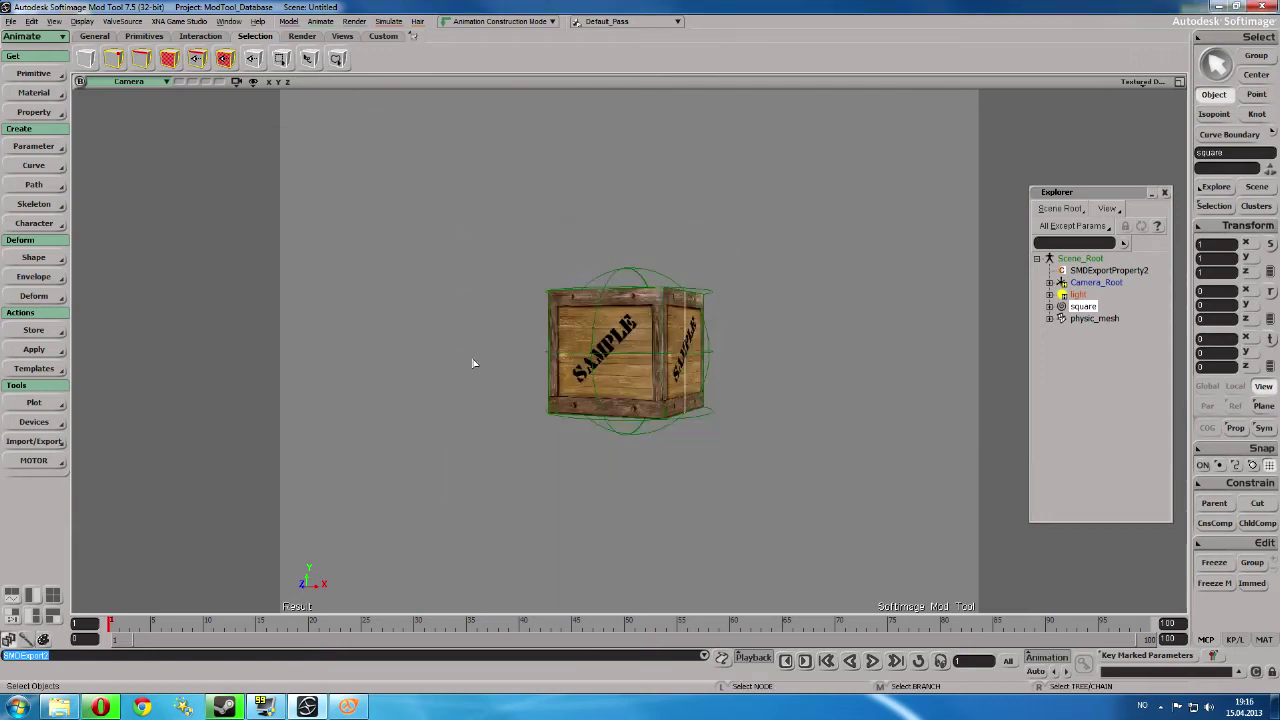
# - Switch to StudioCompiler and compile mdldecompiler.qc again with the re-exported SMD files
pyautogui.hotkey('alt', 'Tab')
pyautogui.click(522, 280)
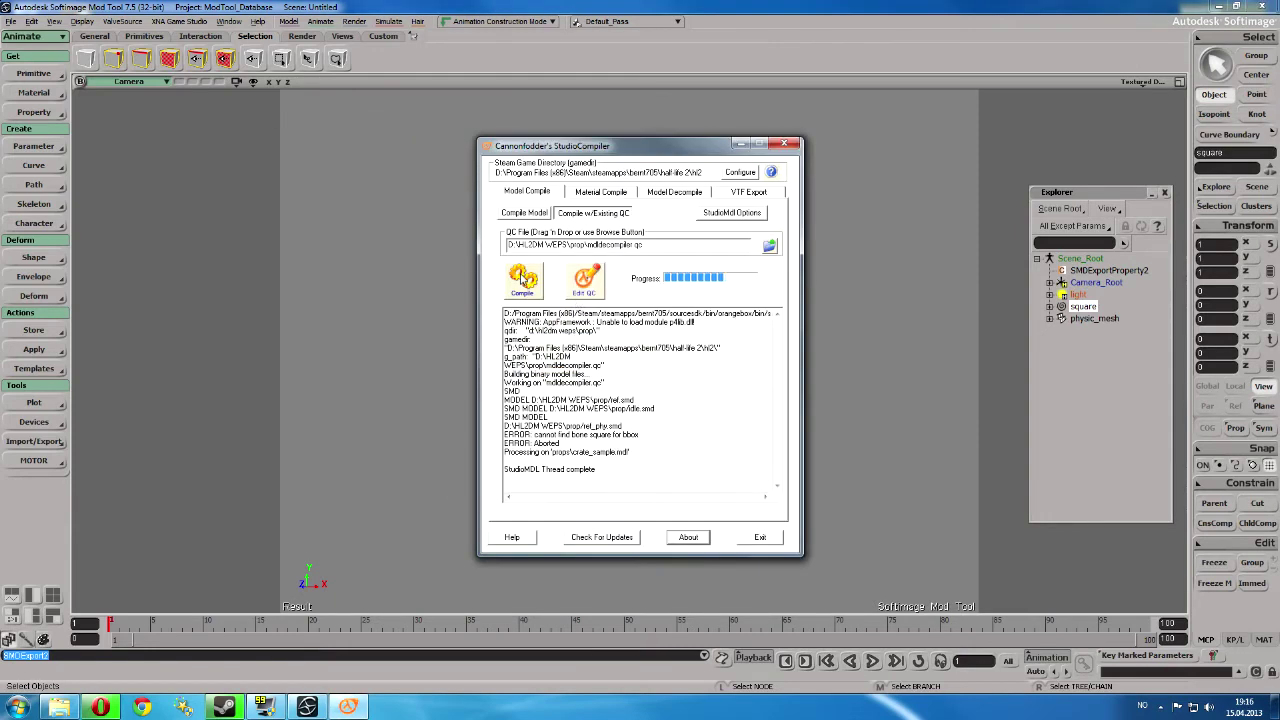
# - Minimize Softimage and review the end of the StudioCompiler compile log
pyautogui.click(1236, 6)
pyautogui.moveTo(780, 330); pyautogui.dragTo(745, 466)
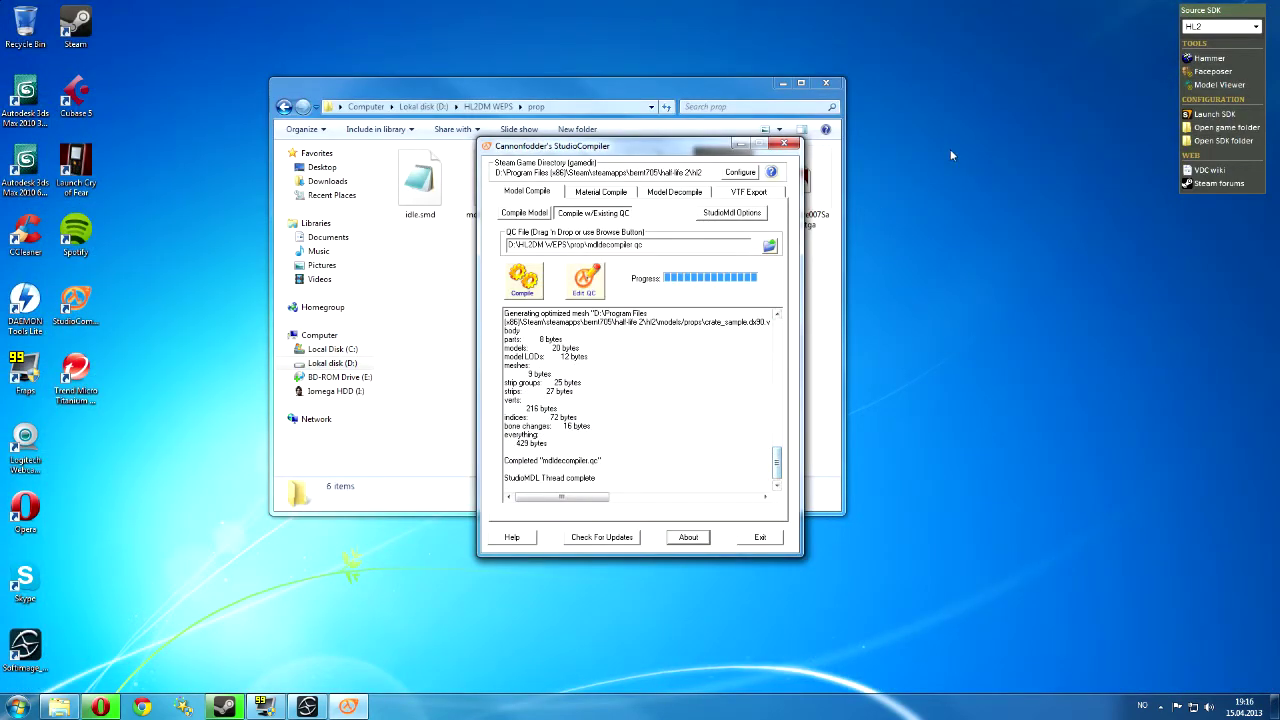
pyautogui.click(1205, 85)
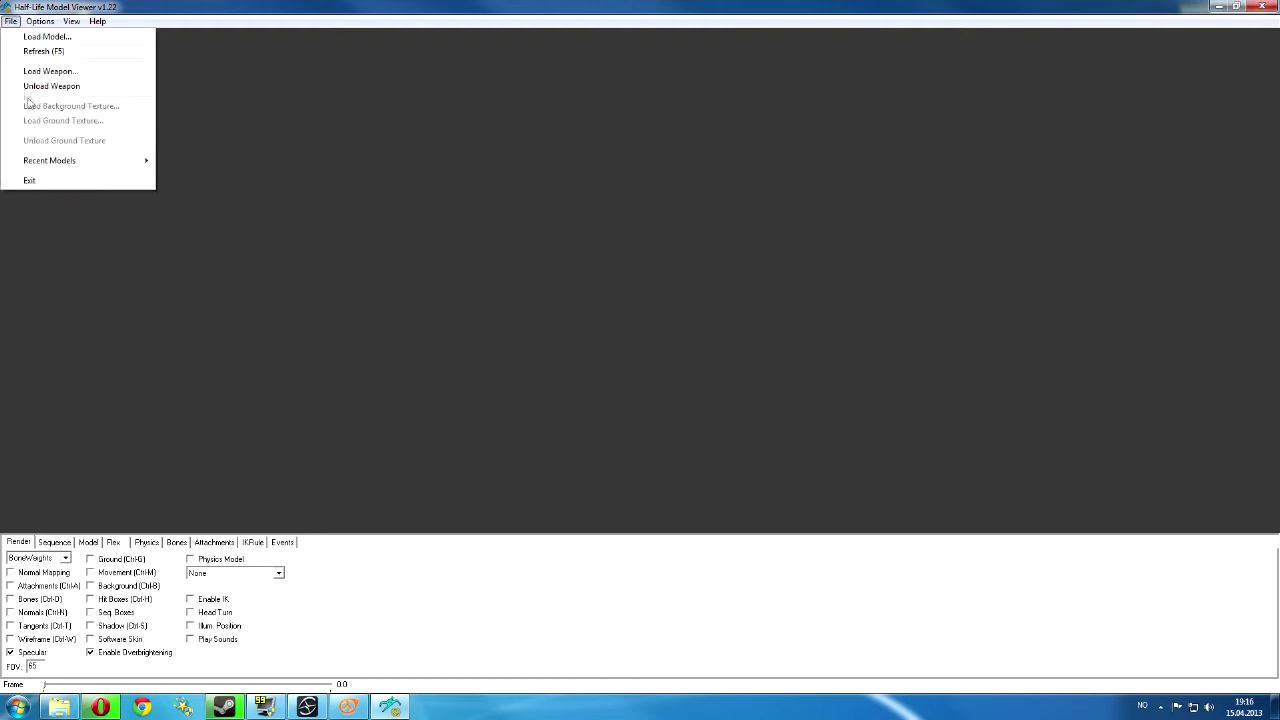
pyautogui.click(10, 21)
pyautogui.moveTo(40, 162)
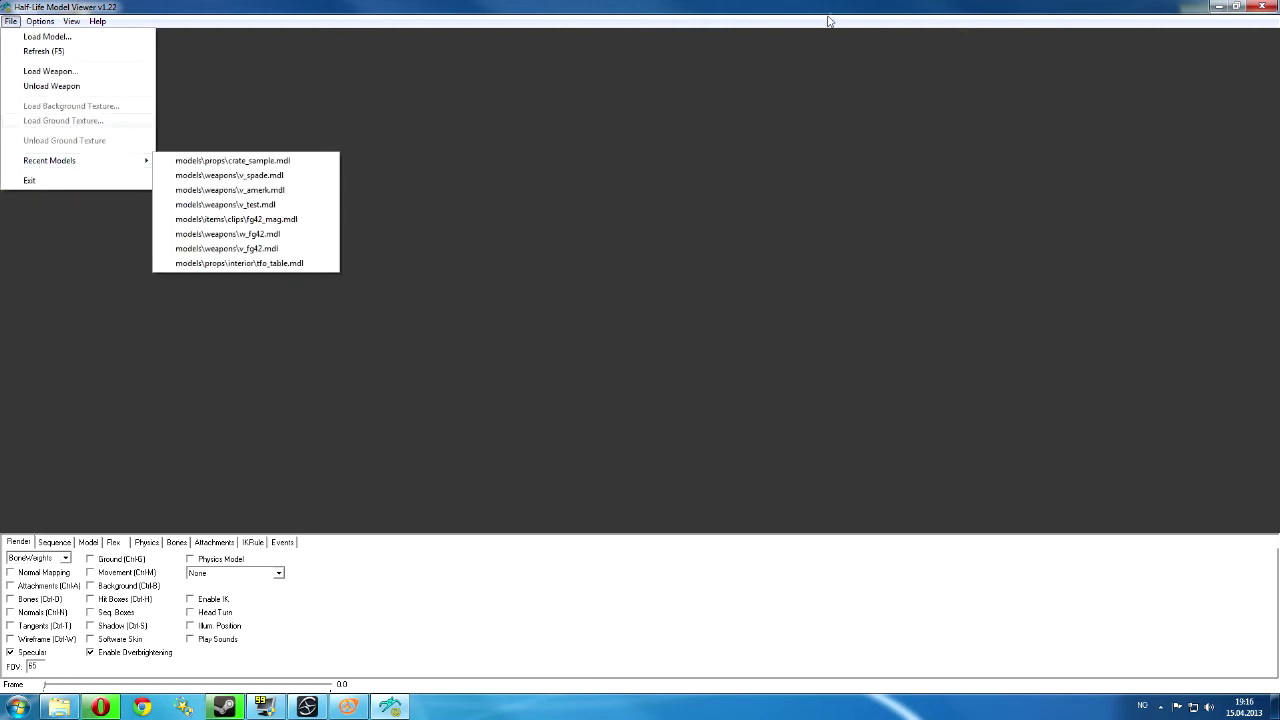
pyautogui.click(29, 180)
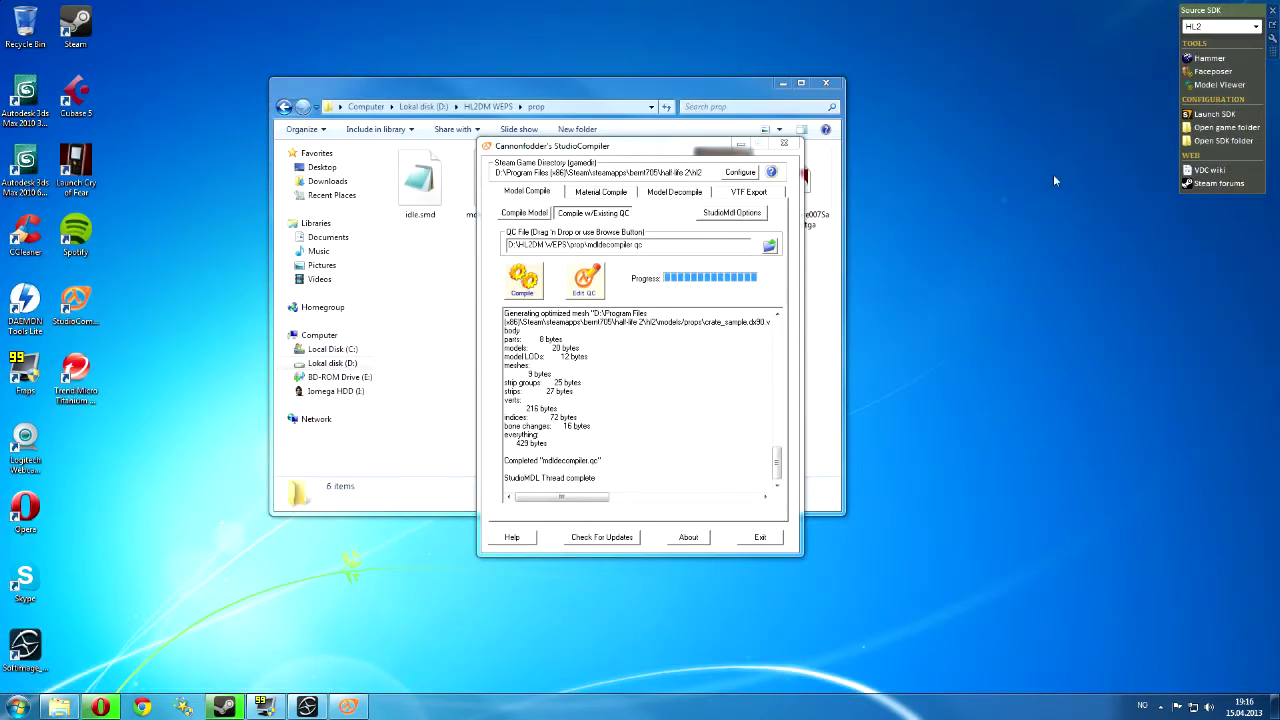
# - Open the HL2 game folder and check the compiled crate_sample files in models\props, selecting crate_sample.phy
pyautogui.click(1212, 133)
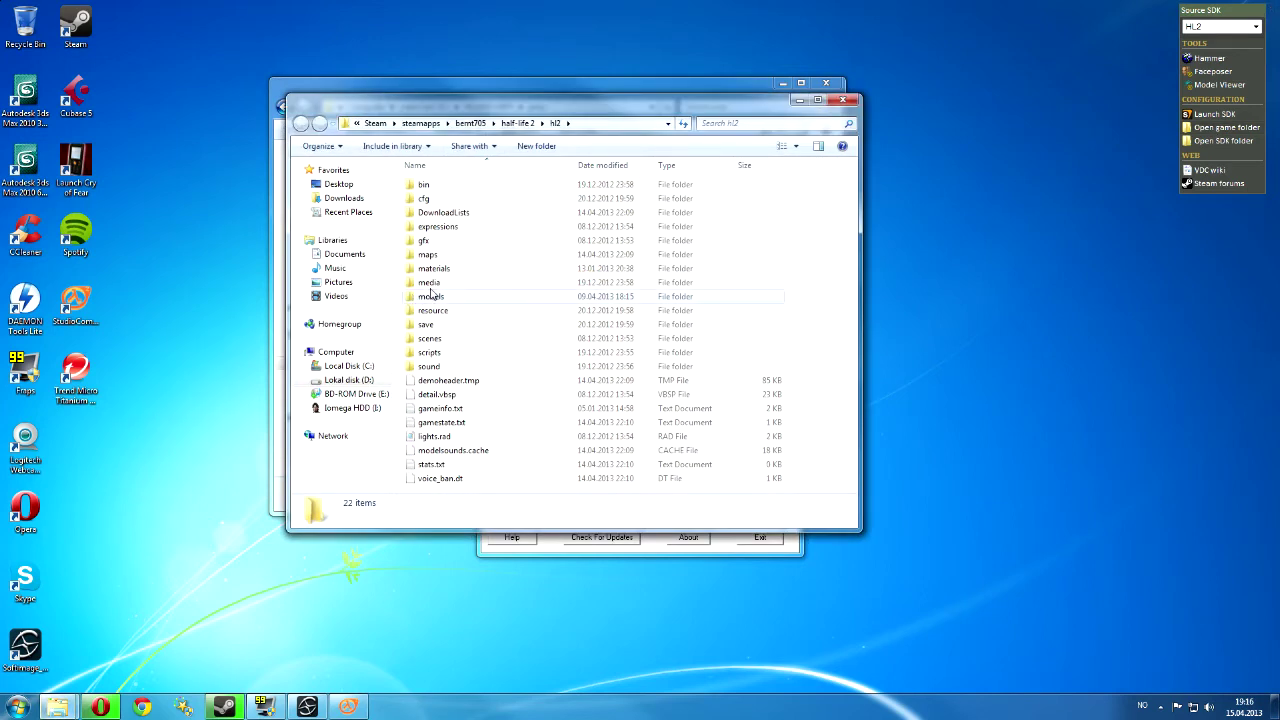
pyautogui.doubleClick(430, 298)
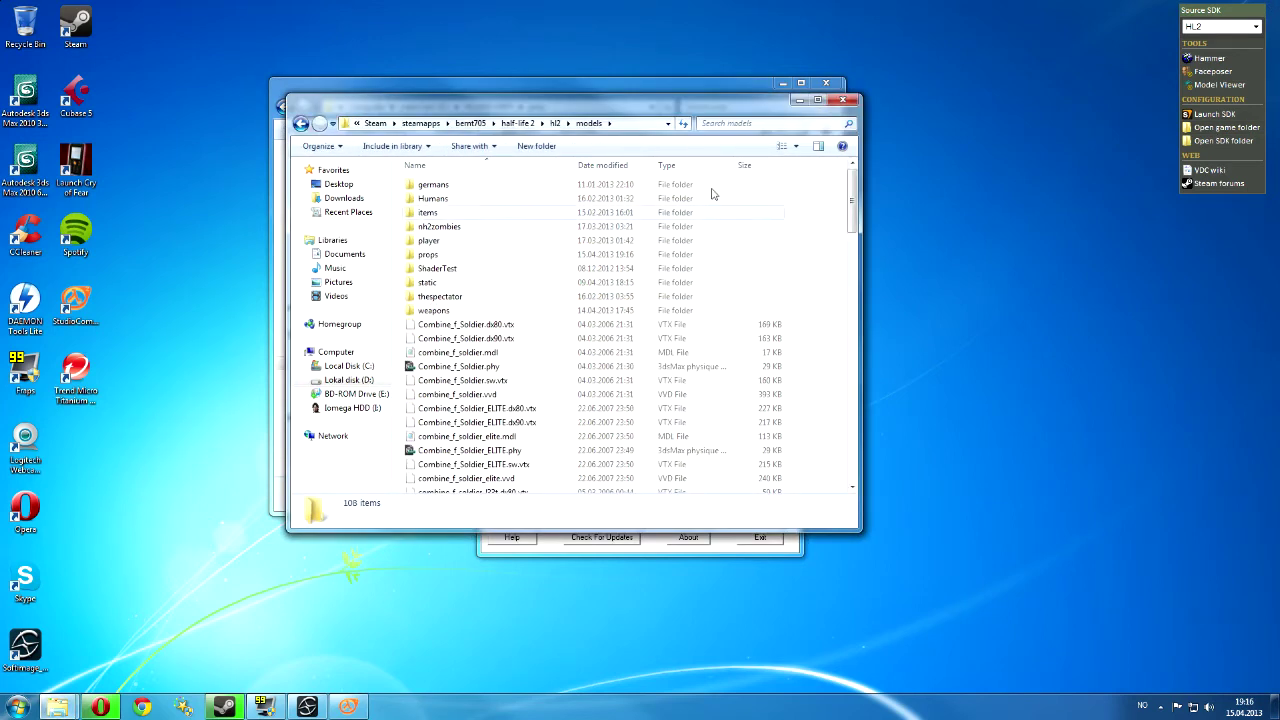
pyautogui.doubleClick(432, 255)
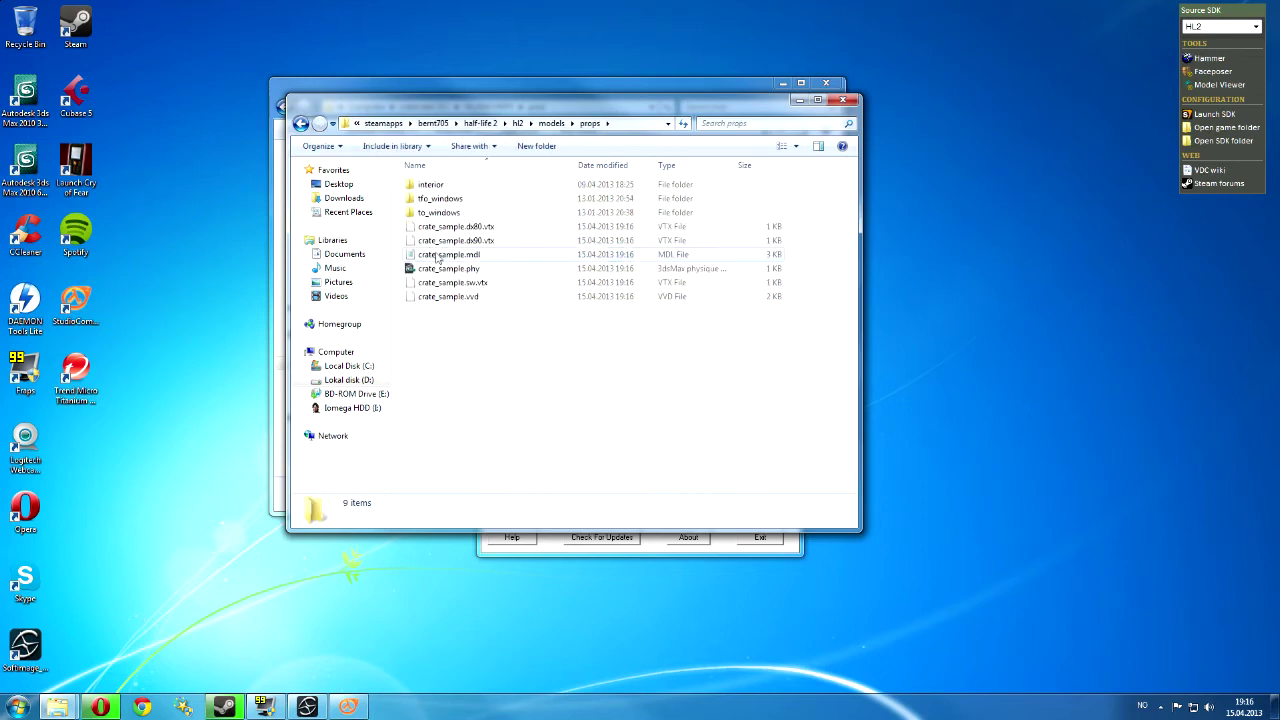
pyautogui.click(450, 268)
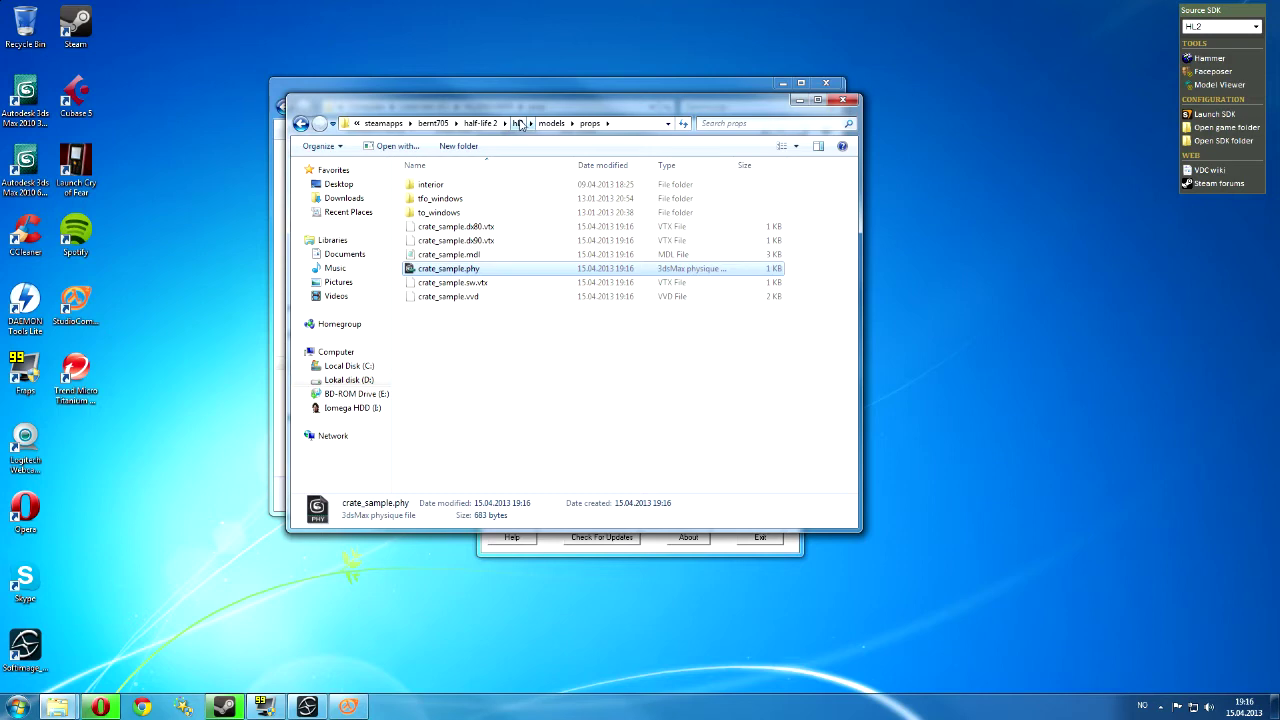
# - Open woodCrate007Sample.vtf from the game's materials\models\props folder to view the texture and its flags, and close it
pyautogui.click(517, 123)
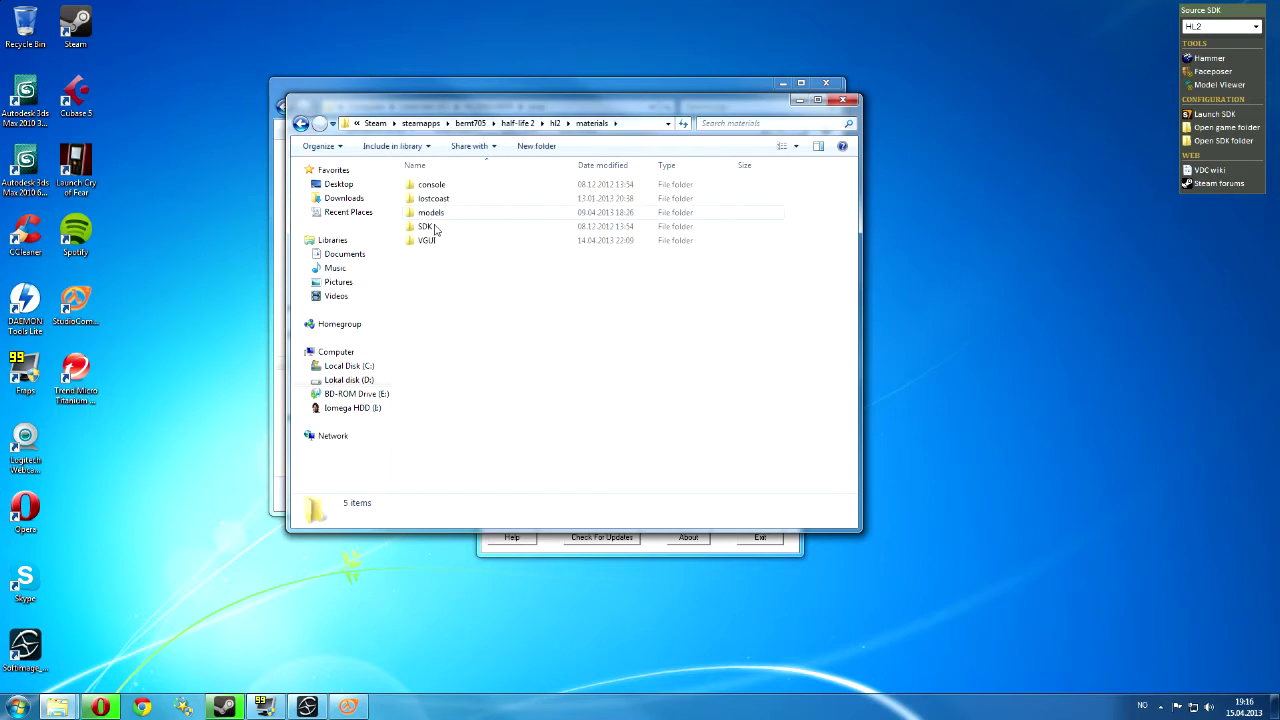
pyautogui.doubleClick(430, 213)
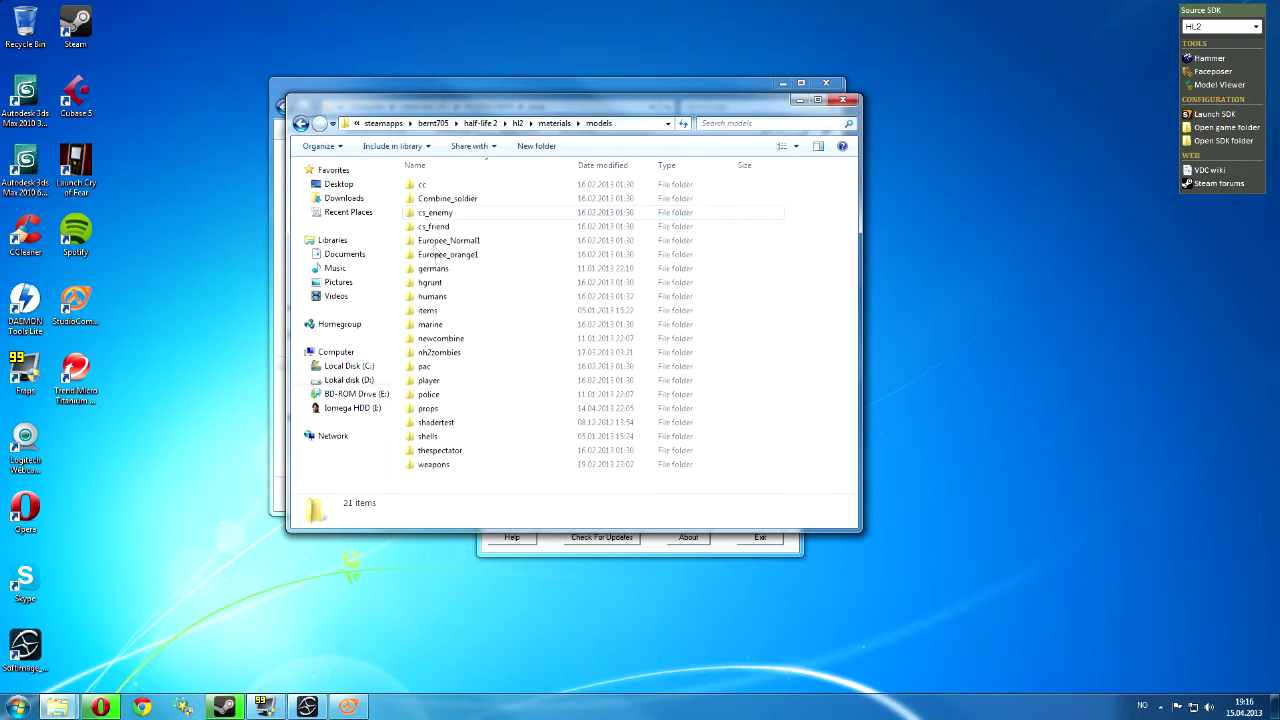
pyautogui.doubleClick(425, 414)
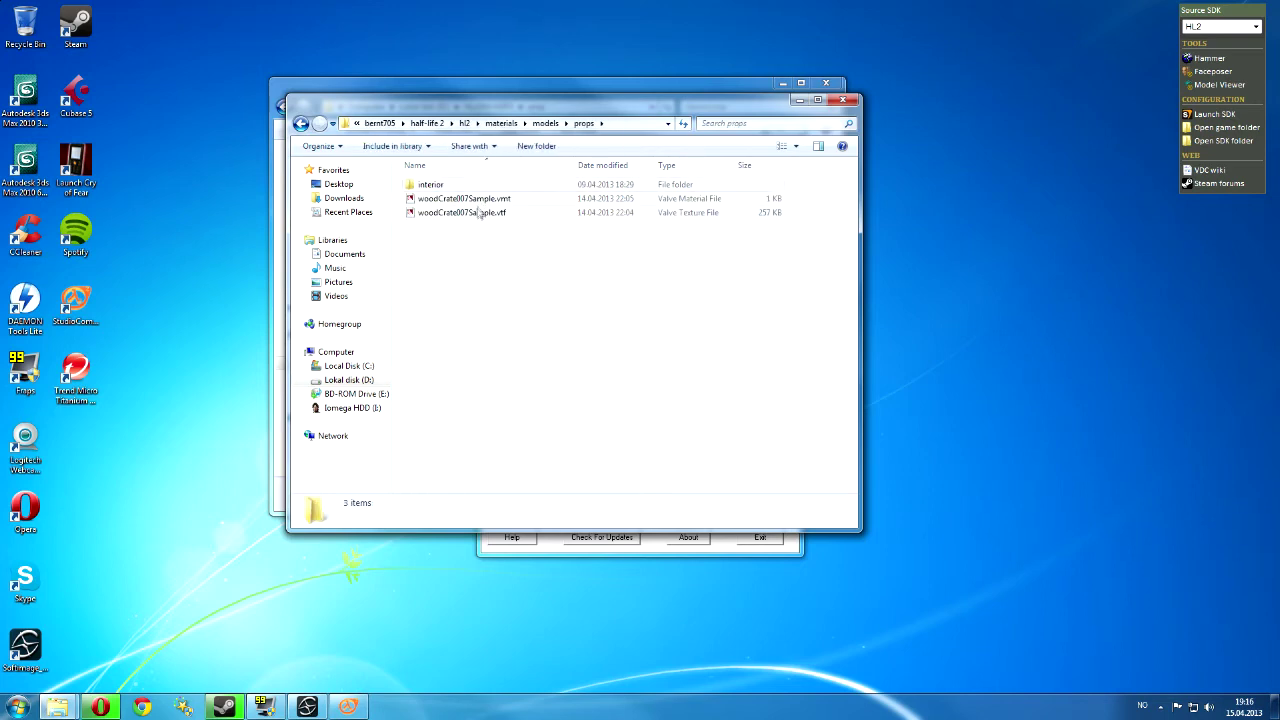
pyautogui.doubleClick(480, 212)
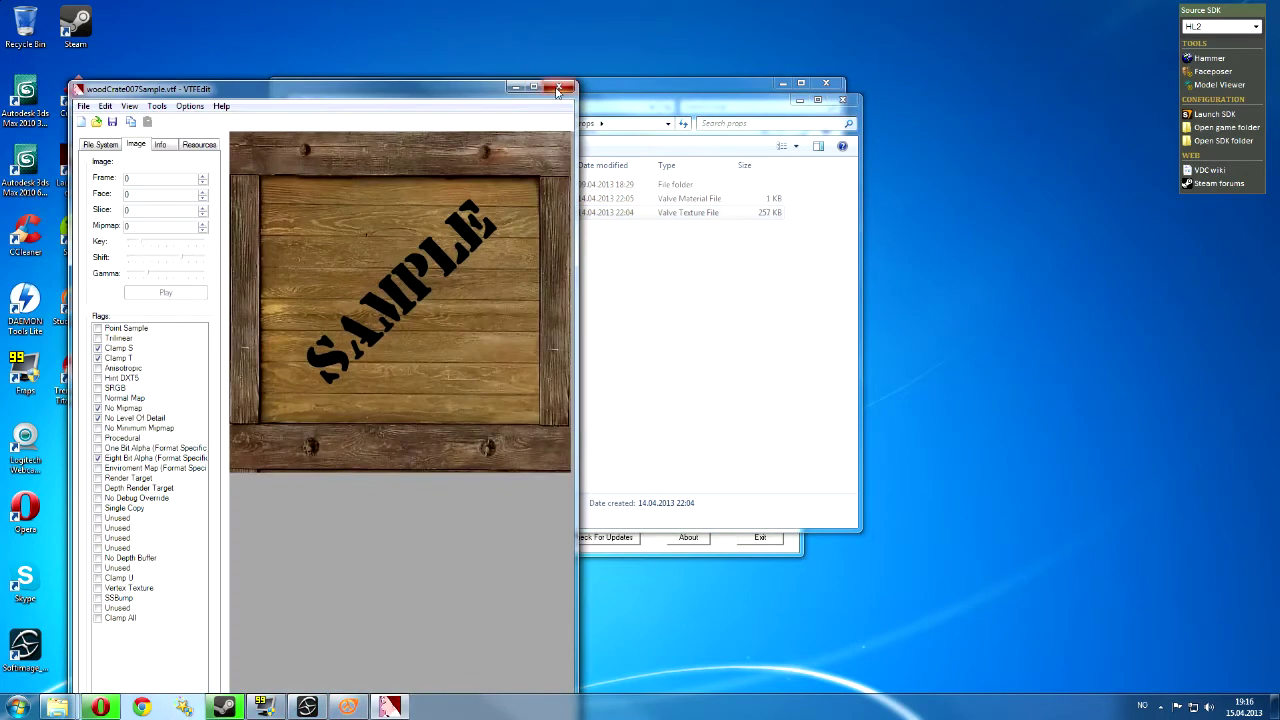
pyautogui.click(559, 90)
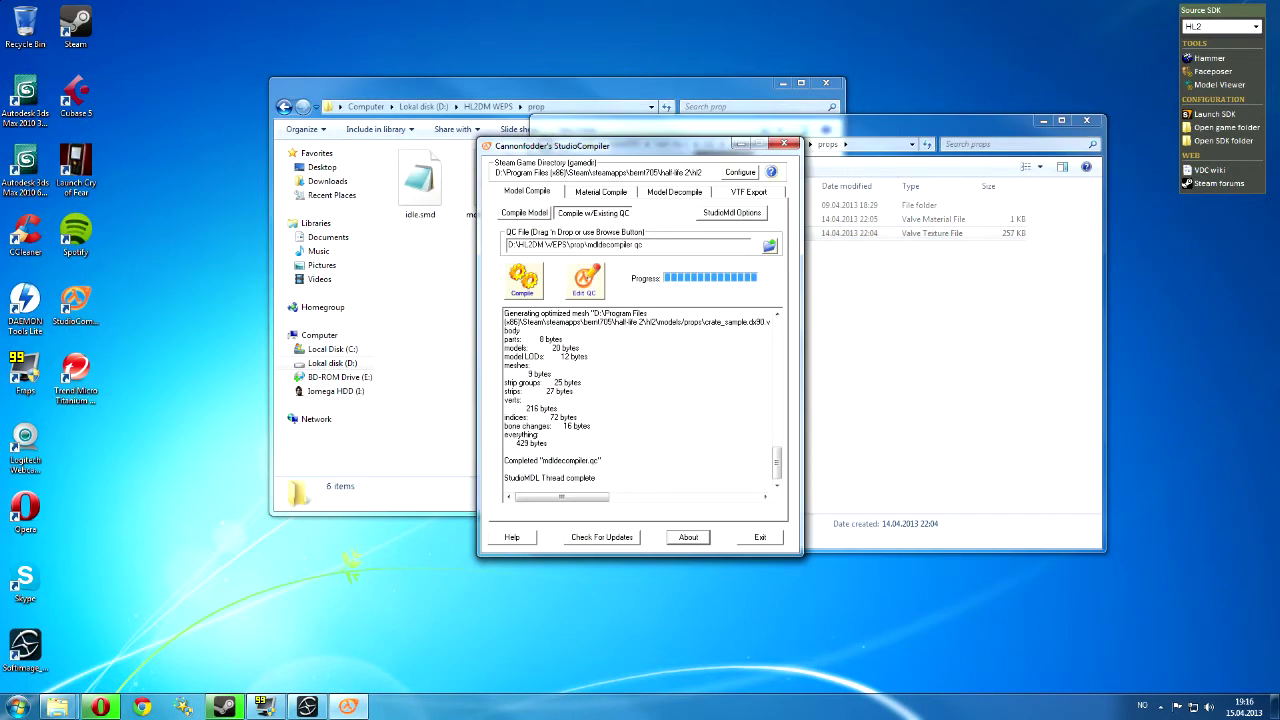
# - Exit StudioCompiler and import woodCrate007Sample.tga into VTFEdit as a DXT1/DXT5 volume texture without mipmaps
pyautogui.click(748, 540)
pyautogui.click(460, 292)
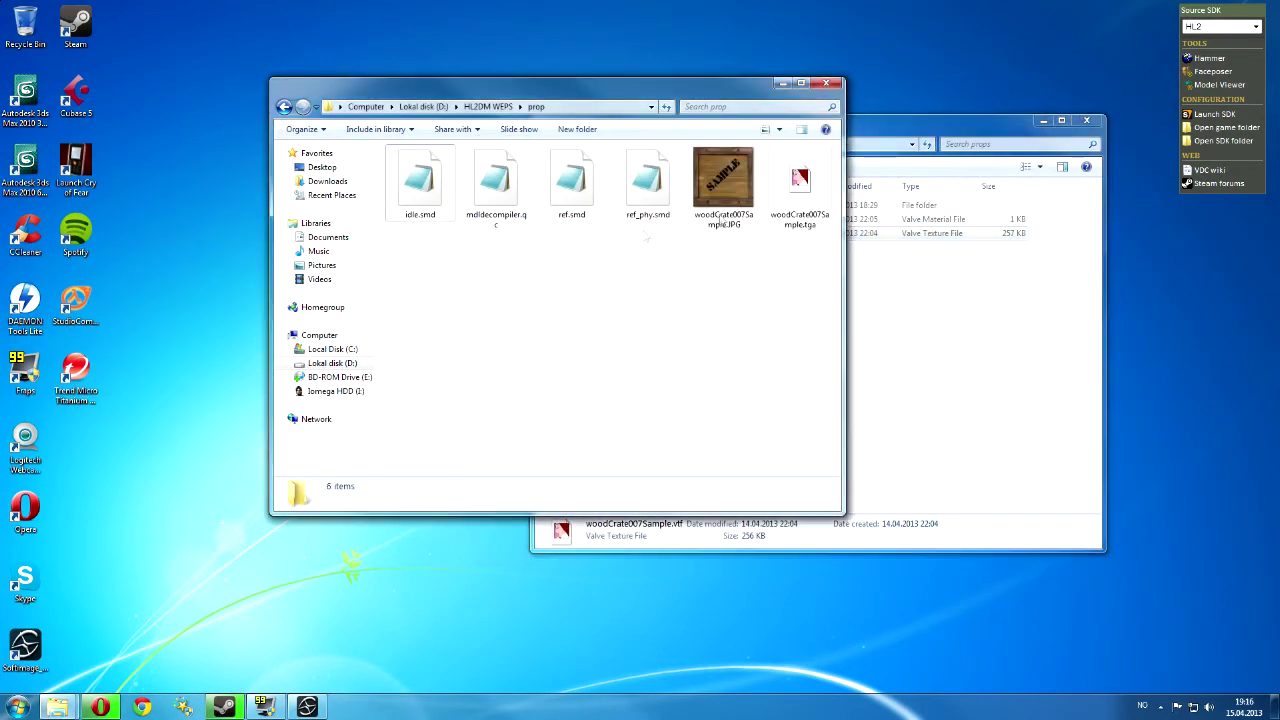
pyautogui.doubleClick(800, 182)
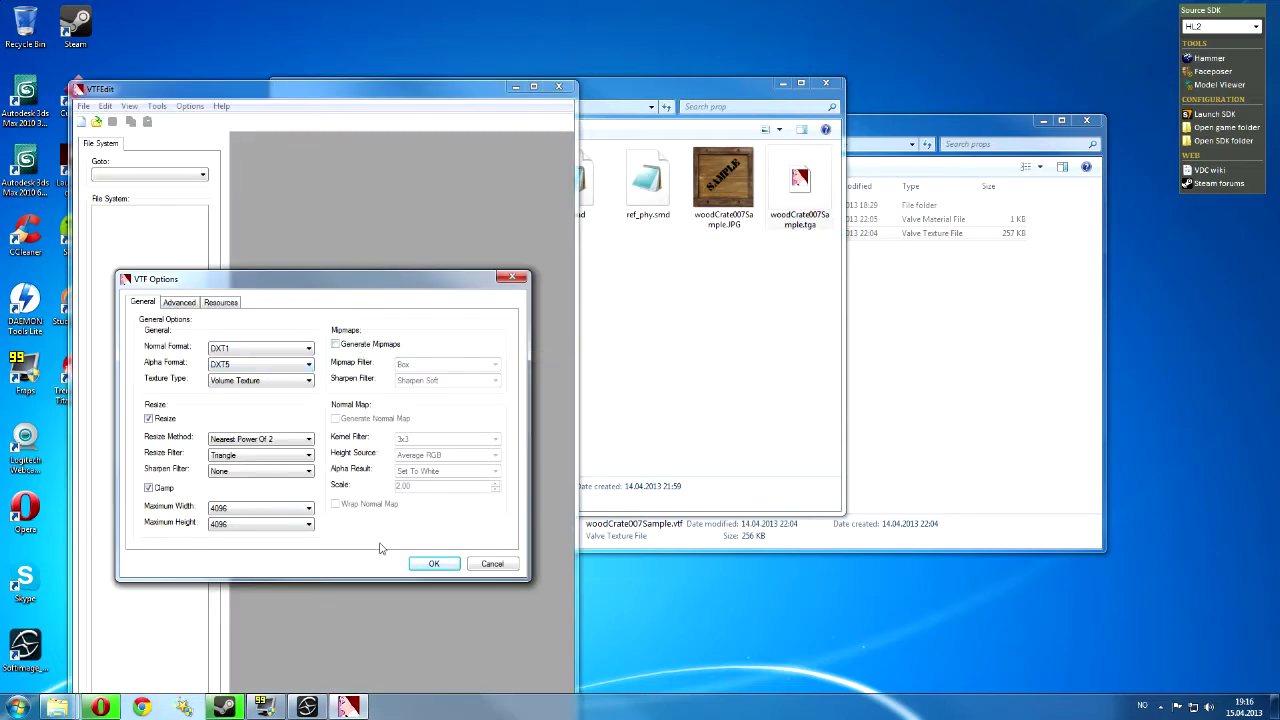
pyautogui.click(436, 565)
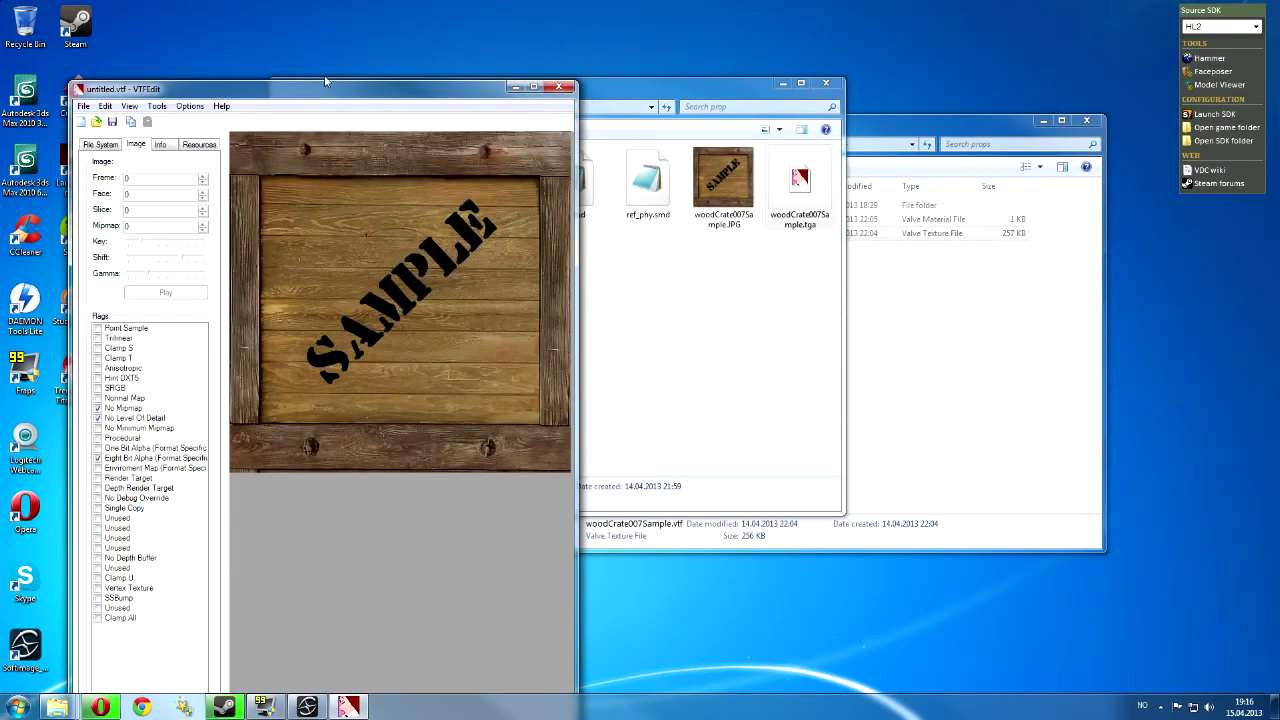
# - Enable the Clamp S and Clamp T flags on the imported crate texture and close VTFEdit without saving
pyautogui.moveTo(275, 90); pyautogui.dragTo(430, 78)
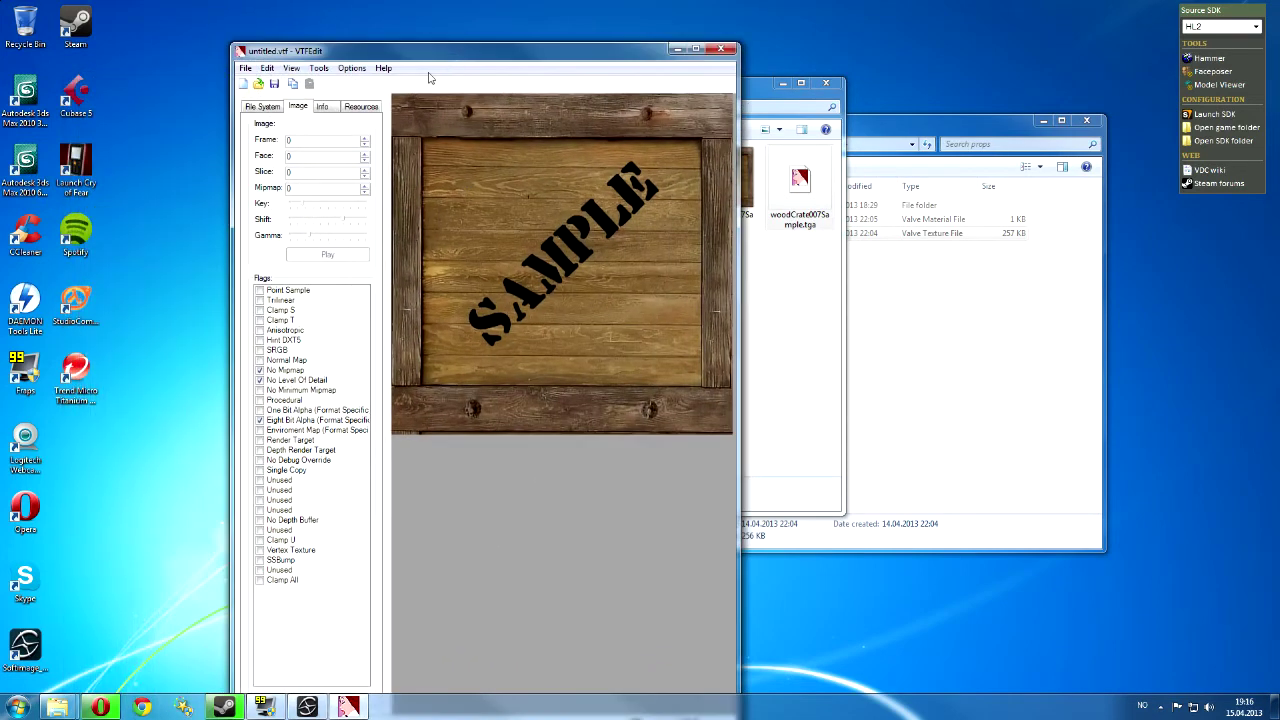
pyautogui.click(260, 311)
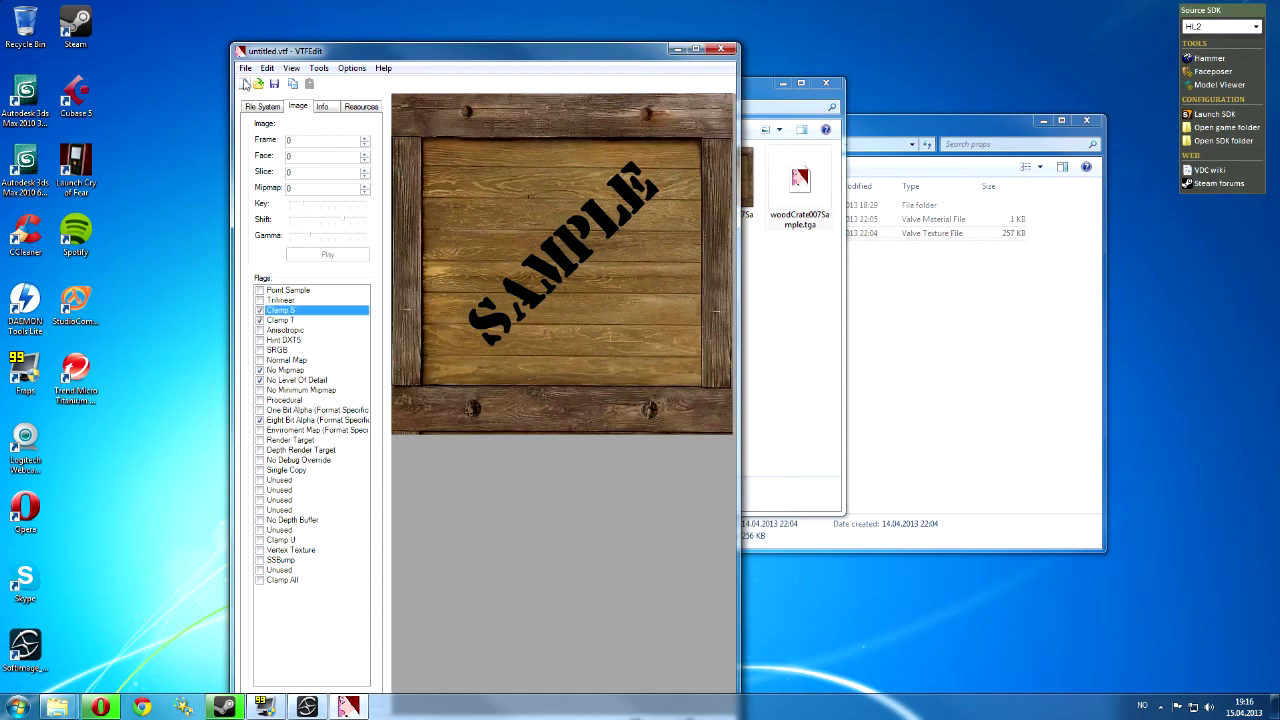
pyautogui.click(716, 50)
# - Open woodCrate007Sample.vmt in VTFEdit, delete its $surfaceprop2, $additive and $nolod lines, and save and close it
pyautogui.click(806, 271)
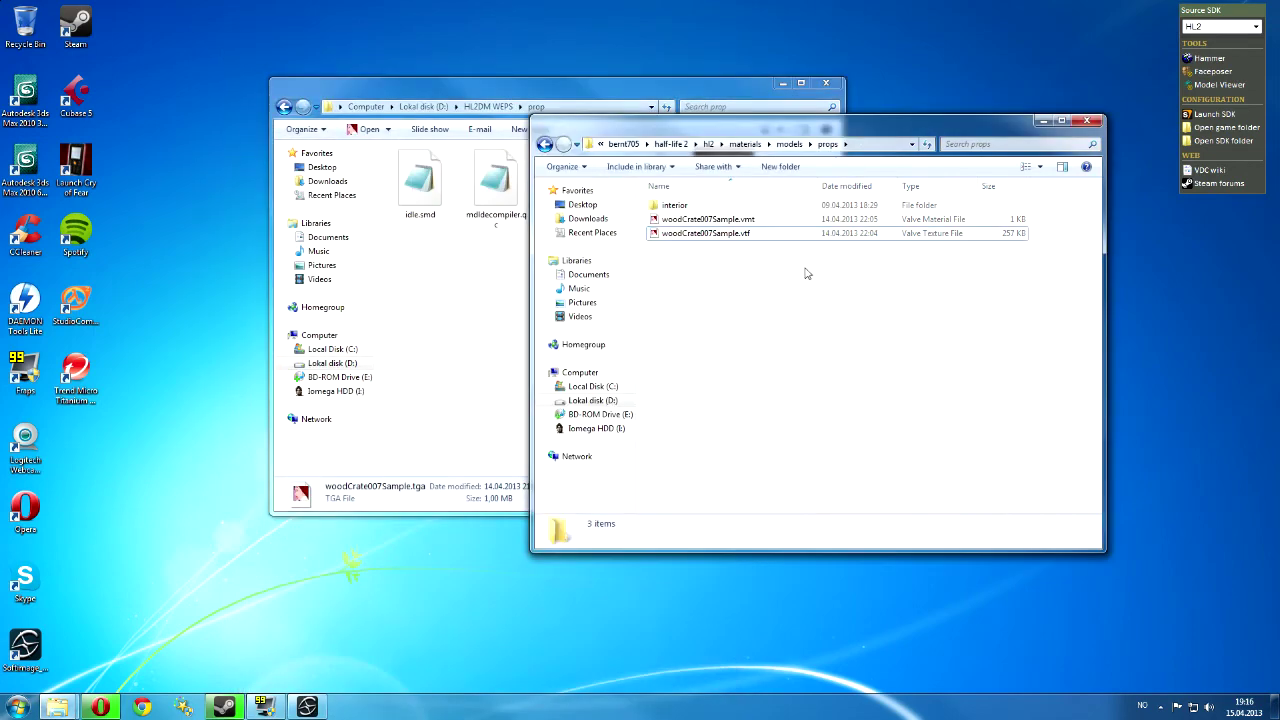
pyautogui.click(762, 222)
pyautogui.press('Return')
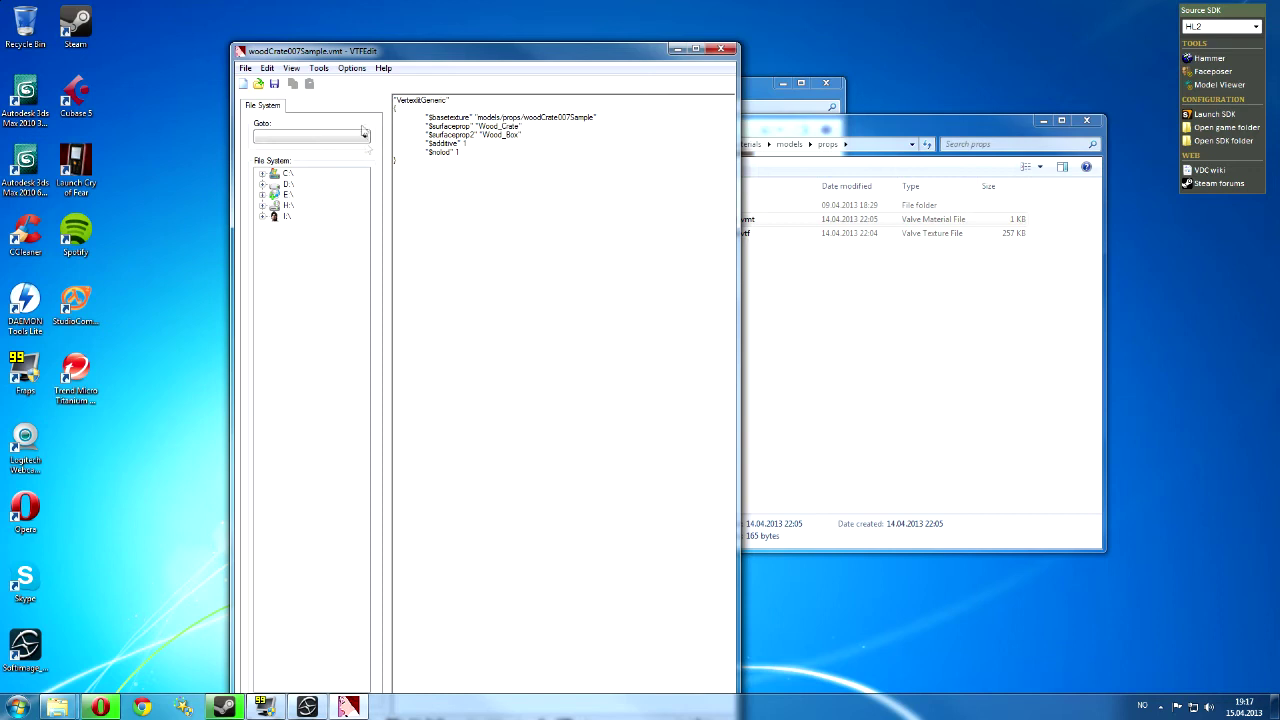
pyautogui.moveTo(468, 143); pyautogui.dragTo(379, 147)
pyautogui.press('BackSpace')
pyautogui.moveTo(460, 143); pyautogui.dragTo(355, 148)
pyautogui.press('BackSpace')
pyautogui.moveTo(522, 135); pyautogui.dragTo(380, 137)
pyautogui.press('BackSpace')
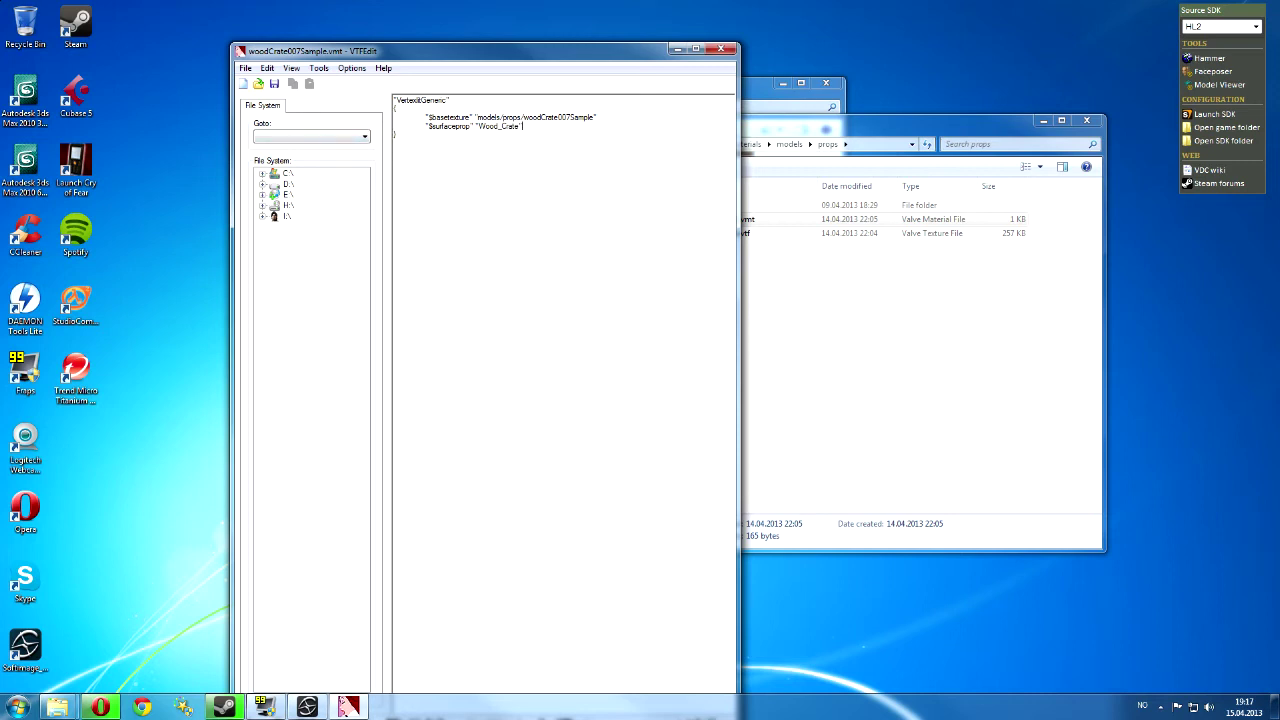
pyautogui.click(720, 48)
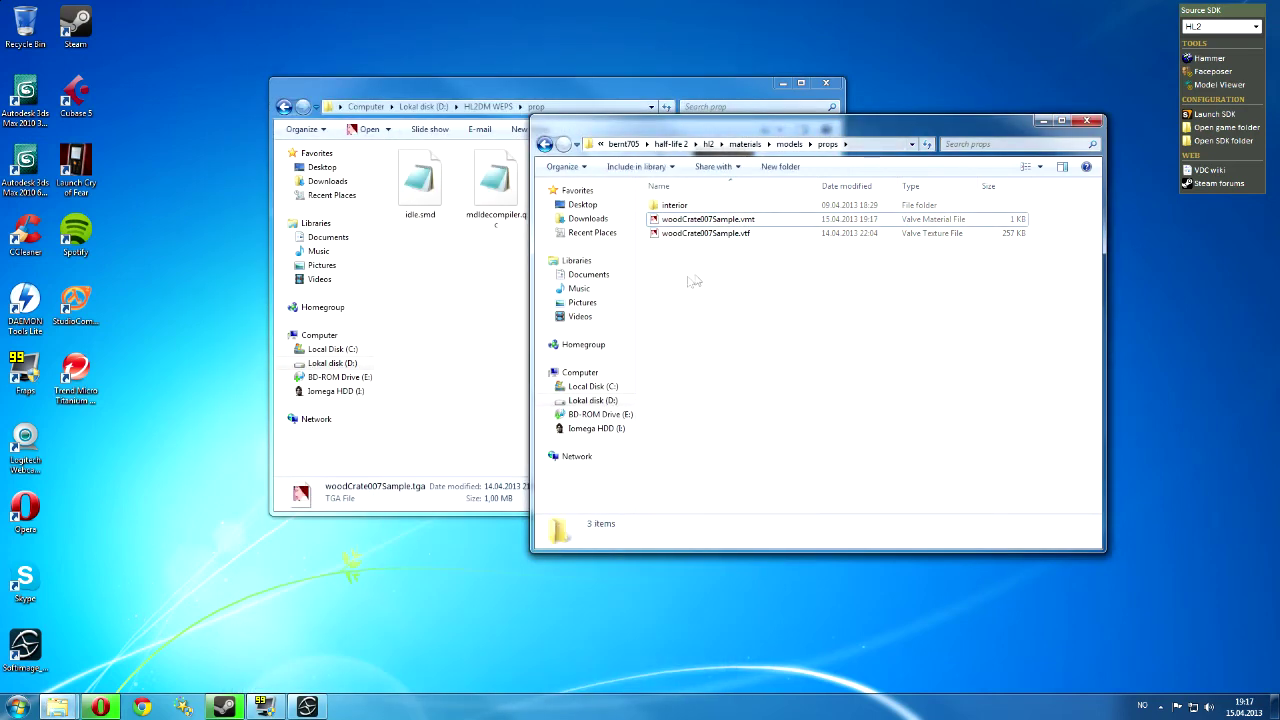
# - Launch the Source SDK Model Viewer and load models\props\crate_sample.mdl to inspect the textured crate
pyautogui.click(1219, 84)
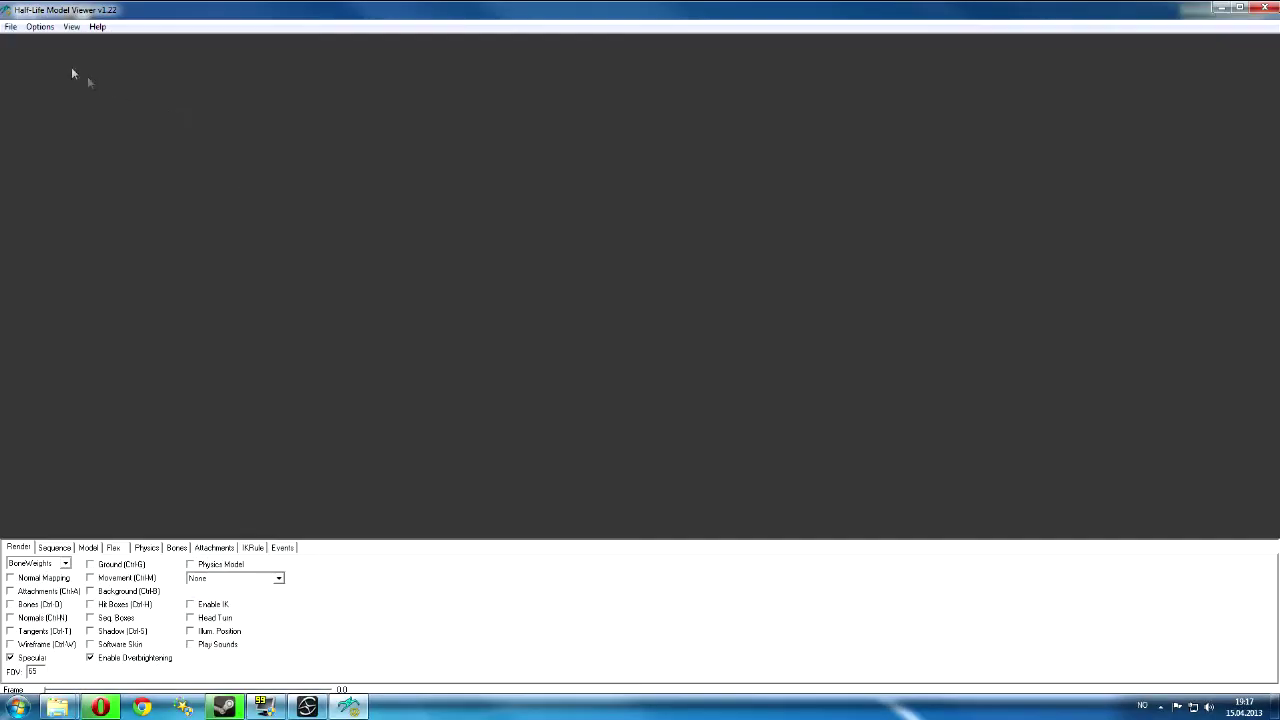
pyautogui.click(9, 27)
pyautogui.moveTo(94, 174)
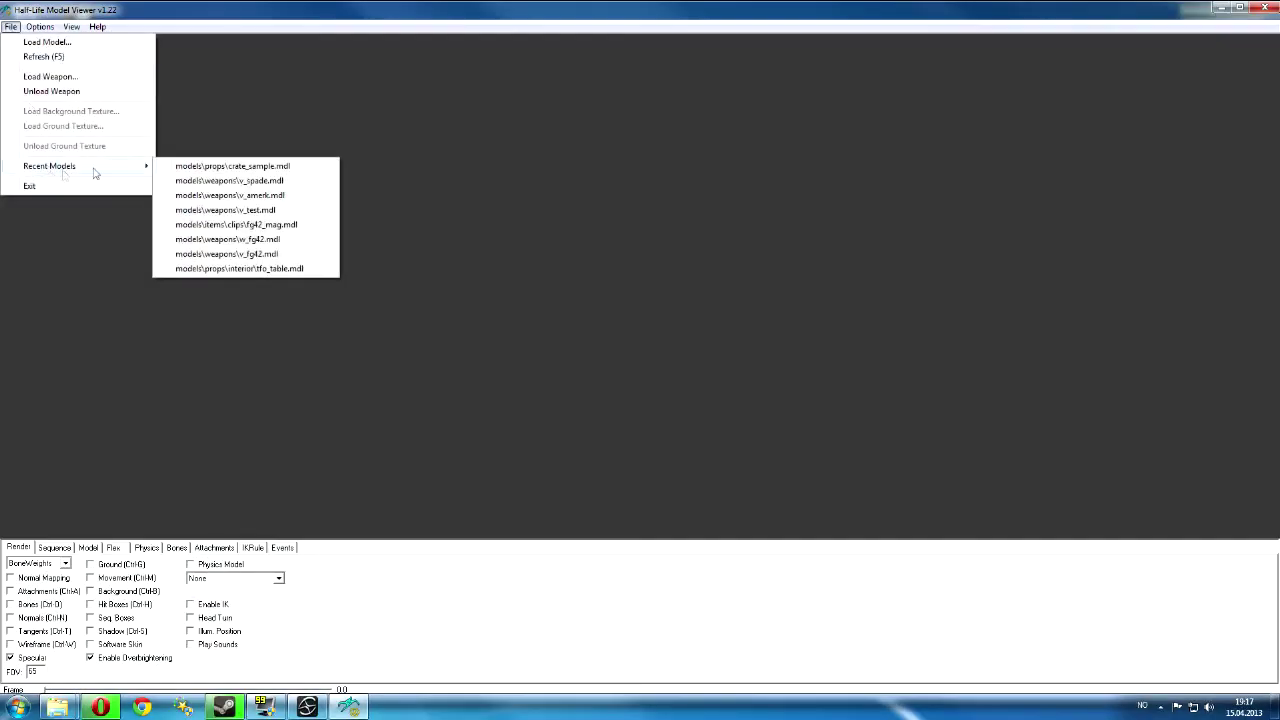
pyautogui.click(214, 167)
pyautogui.moveTo(326, 191); pyautogui.dragTo(427, 432, button='right')
pyautogui.moveTo(427, 432); pyautogui.dragTo(372, 326)
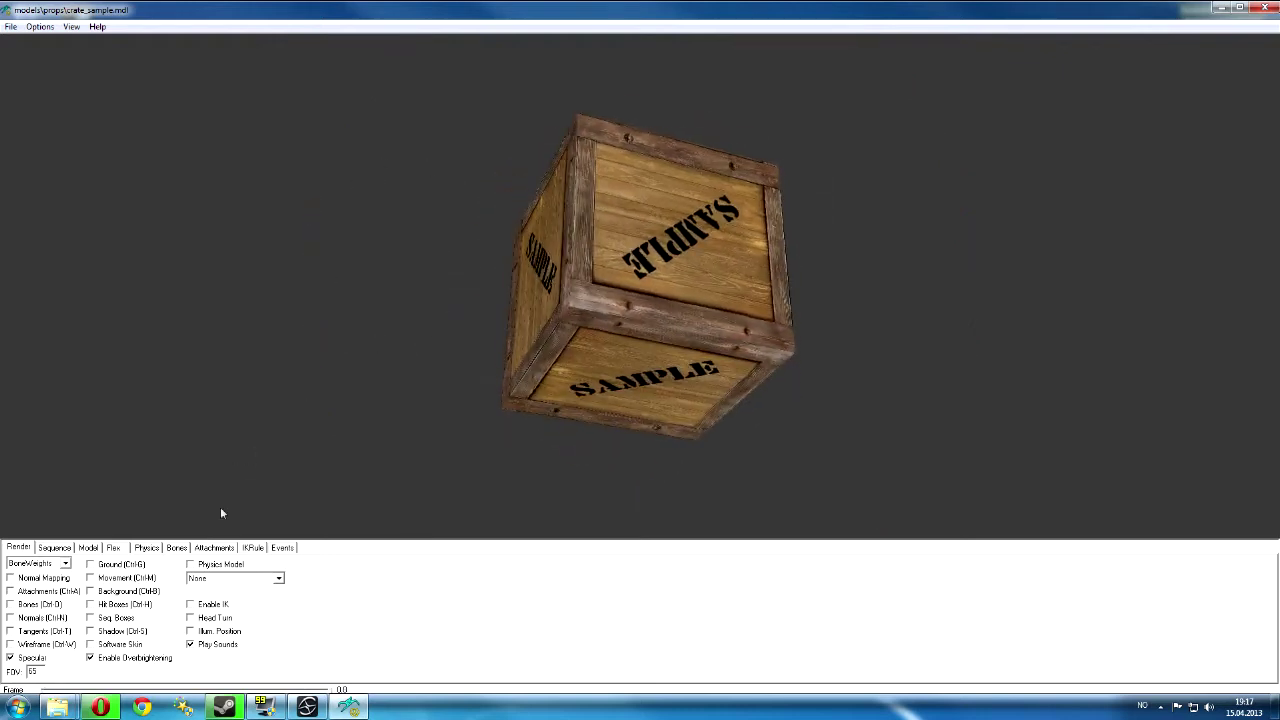
# - Display the crate's physics model, check how it fits the mesh from several sides, and close the Model Viewer
pyautogui.click(190, 564)
pyautogui.moveTo(474, 386); pyautogui.dragTo(448, 398)
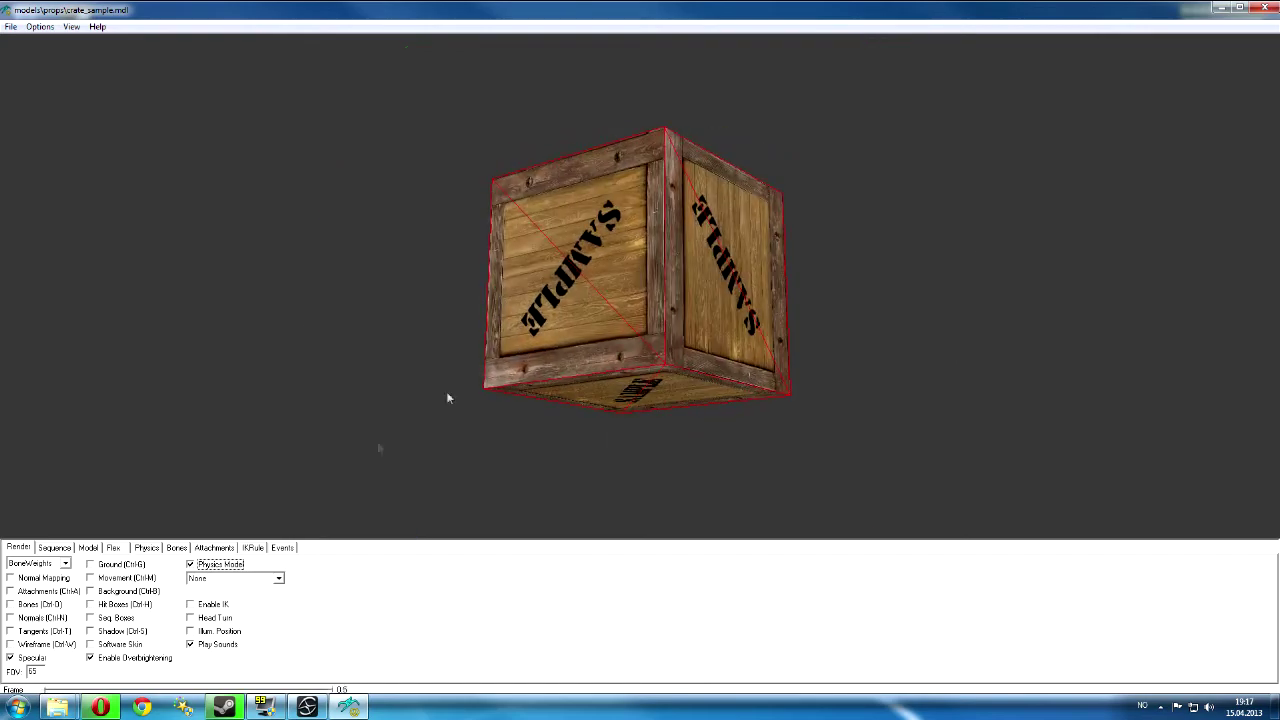
pyautogui.moveTo(495, 340); pyautogui.dragTo(522, 320)
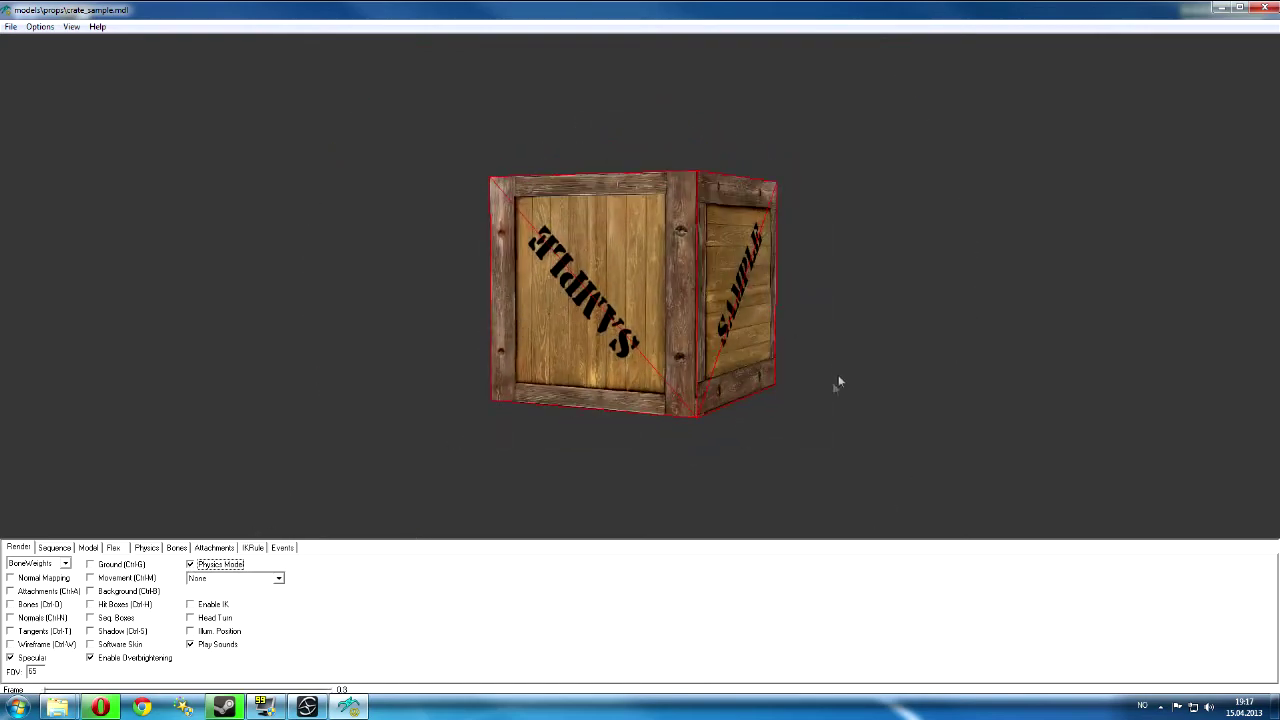
pyautogui.moveTo(838, 382); pyautogui.dragTo(543, 208)
pyautogui.moveTo(538, 384); pyautogui.dragTo(762, 277)
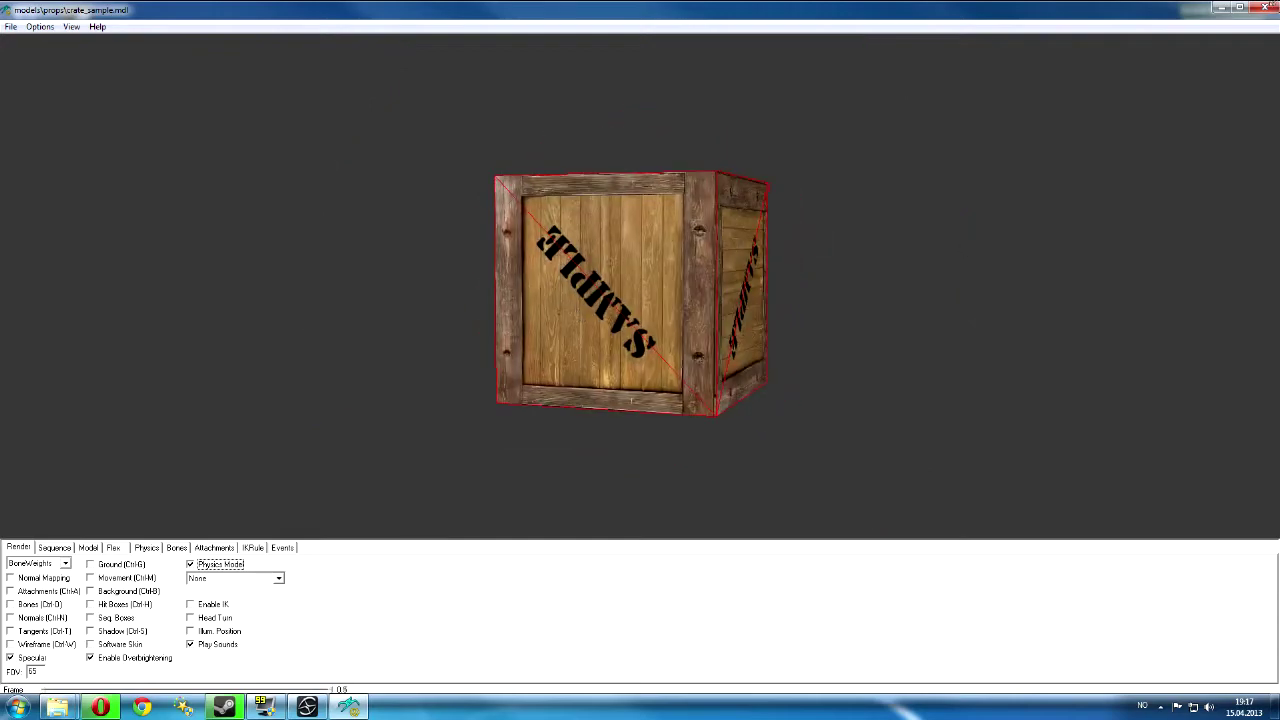
pyautogui.click(1264, 8)
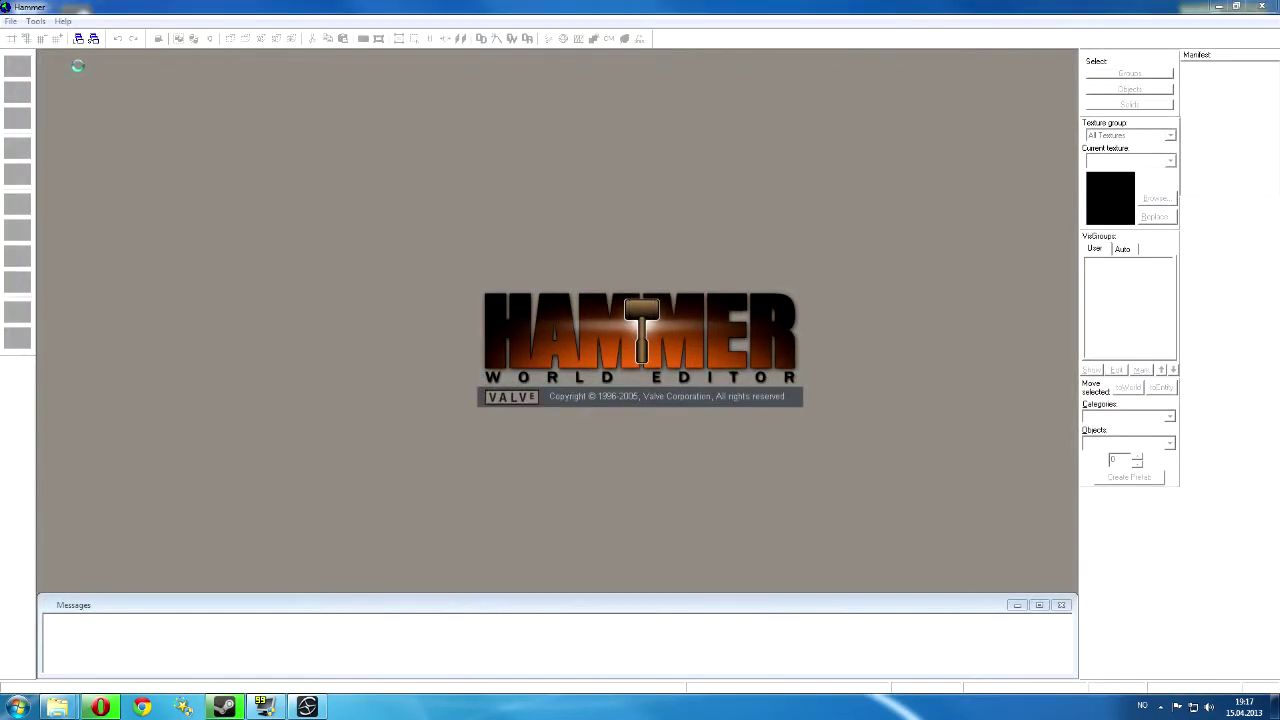
# - Switch to the Hammer editor and open the map test_shit.vmf
pyautogui.click(10, 21)
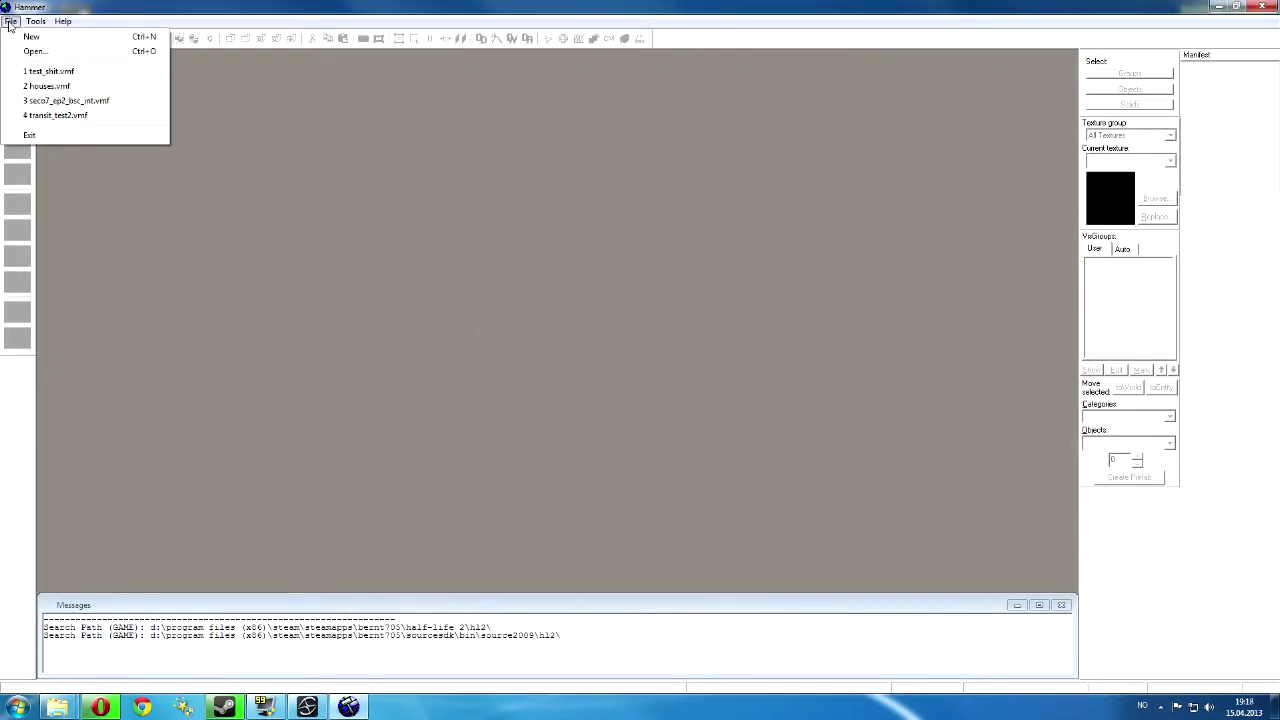
pyautogui.click(45, 72)
pyautogui.scroll(-3, 244, 224)
pyautogui.scroll(2, 348, 230)
# - Select the sample crate prop in the map and raise it about 52 units above the floor
pyautogui.click(348, 230)
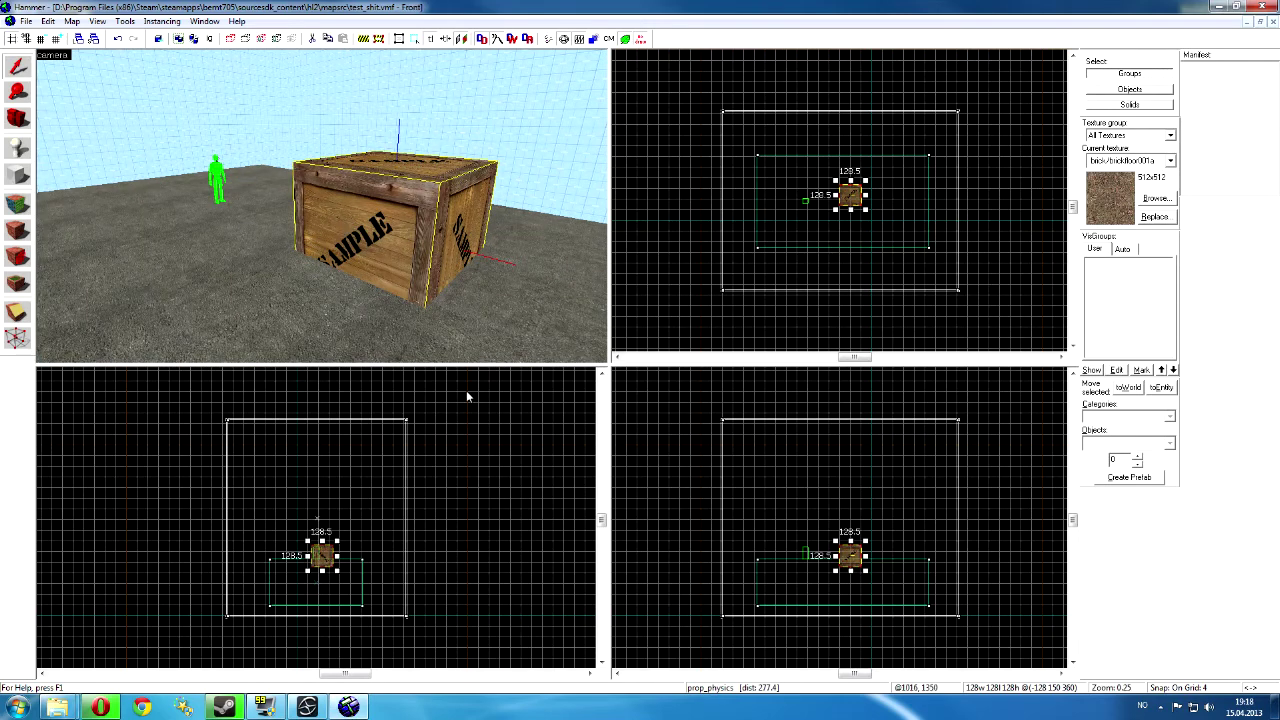
pyautogui.scroll(2, 860, 568)
pyautogui.scroll(3, 862, 570)
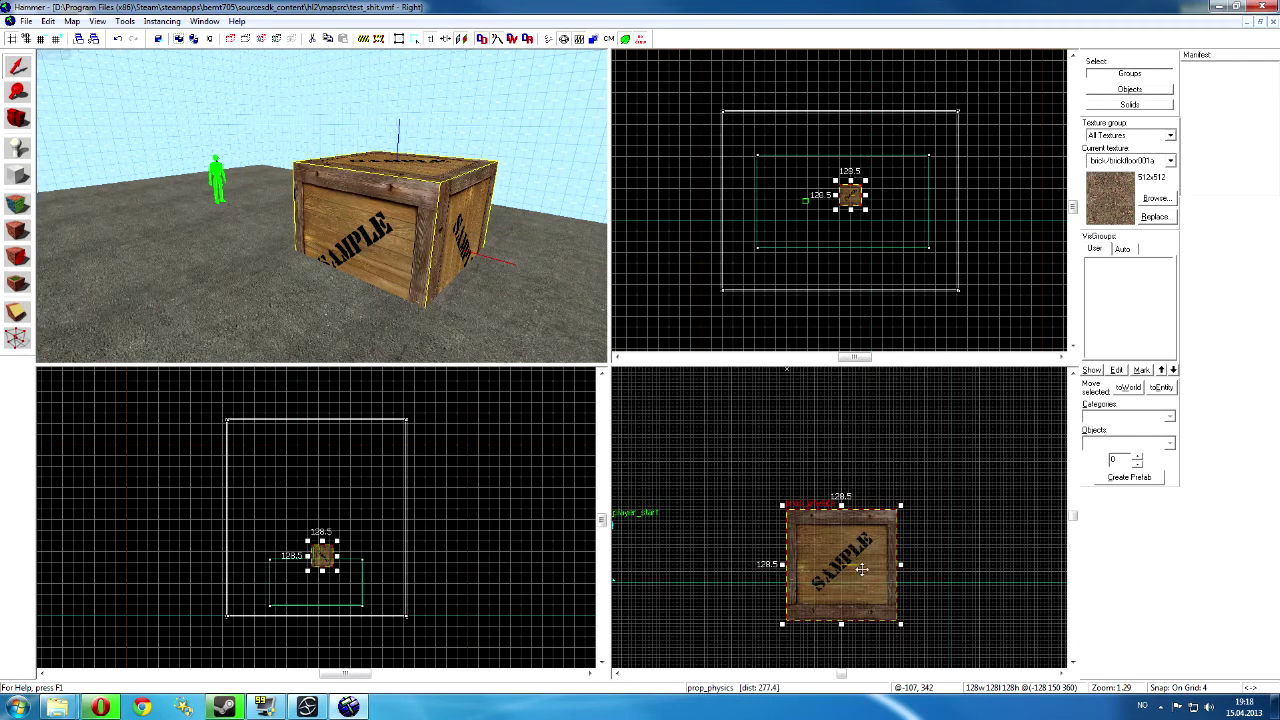
pyautogui.scroll(2, 530, 352)
# - Open the crate's prop_physics properties, browse its World Model and examine crate_sample.mdl's physics info in the Model Browser
pyautogui.doubleClick(409, 226)
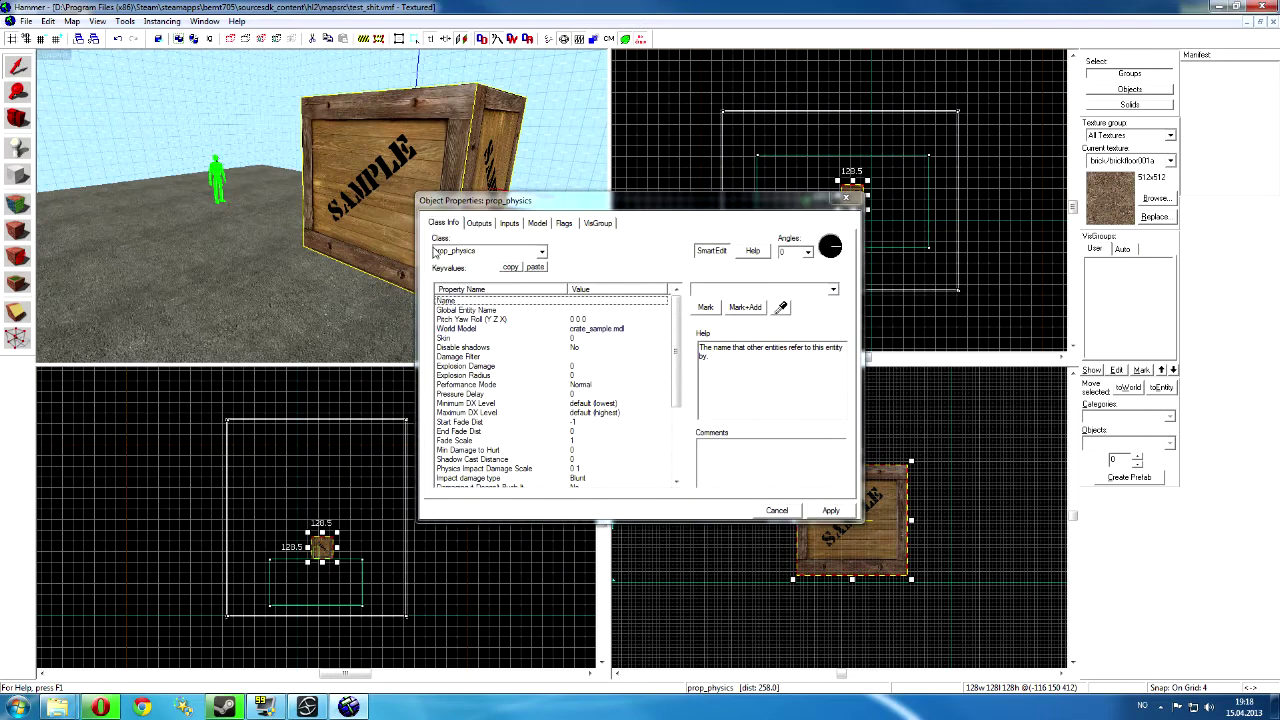
pyautogui.click(562, 328)
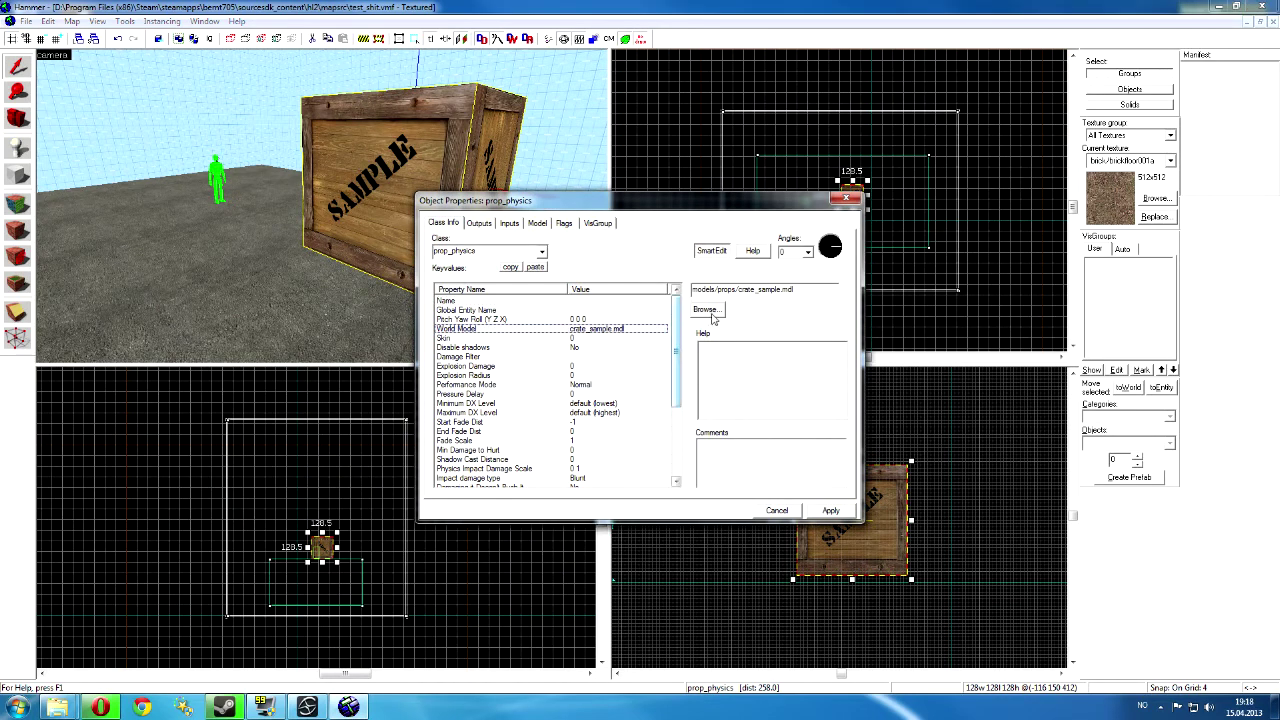
pyautogui.click(711, 307)
pyautogui.click(864, 383)
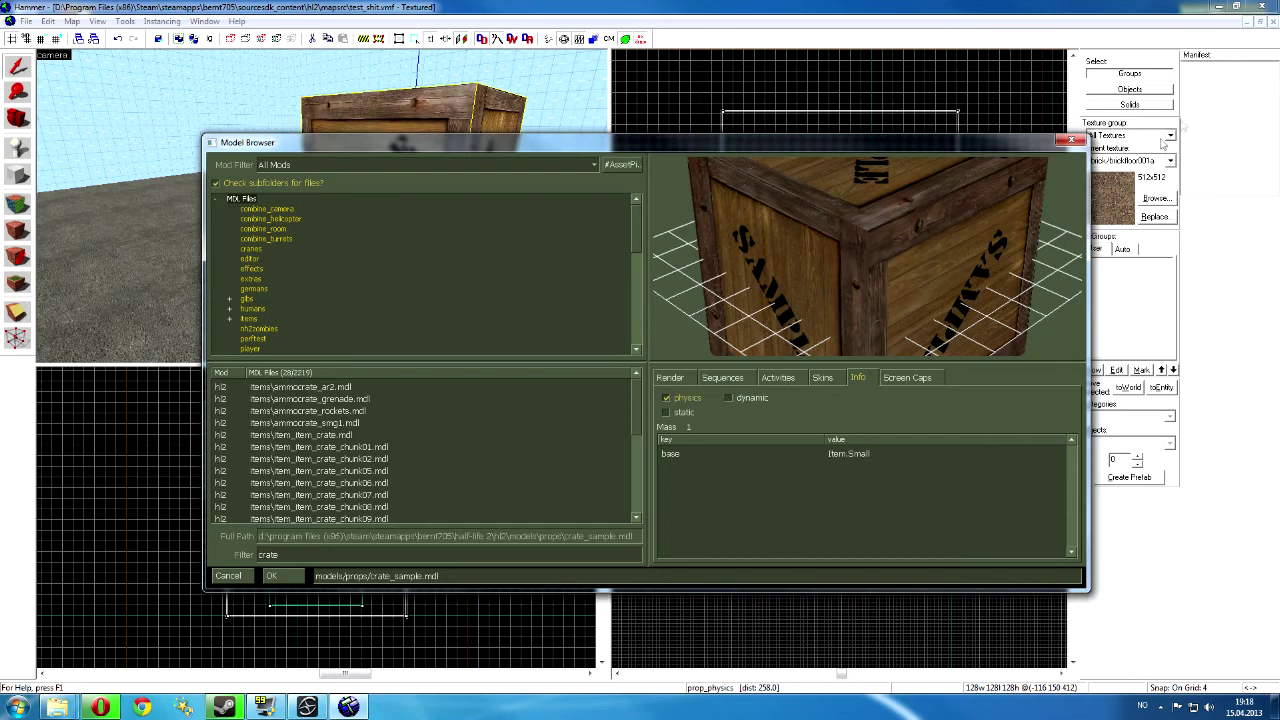
# - Close the Model Browser and the prop's properties, then deselect the crate and view it from another side in the 3D view
pyautogui.press('Return')
pyautogui.press('Escape')
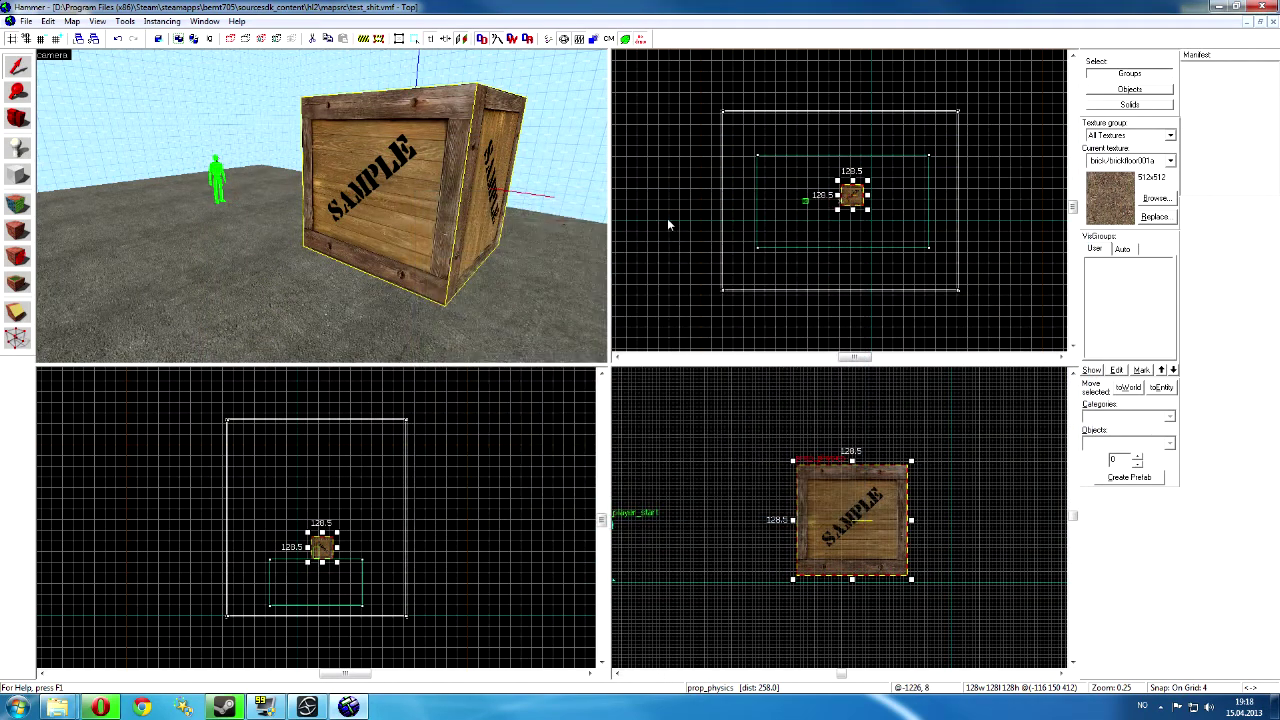
pyautogui.press('Escape')
pyautogui.press('z')
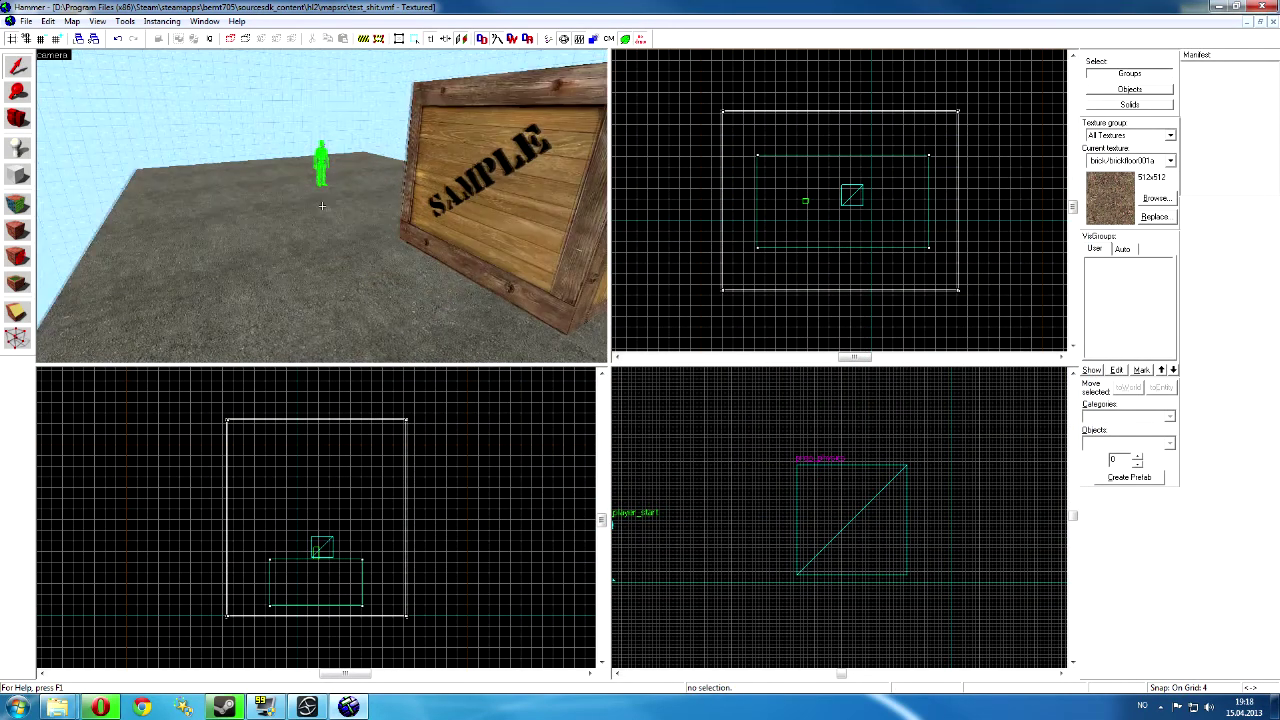
pyautogui.press('s')
pyautogui.press('z')
# - Compile the map and launch the game using the Fast run configuration
pyautogui.press('F9')
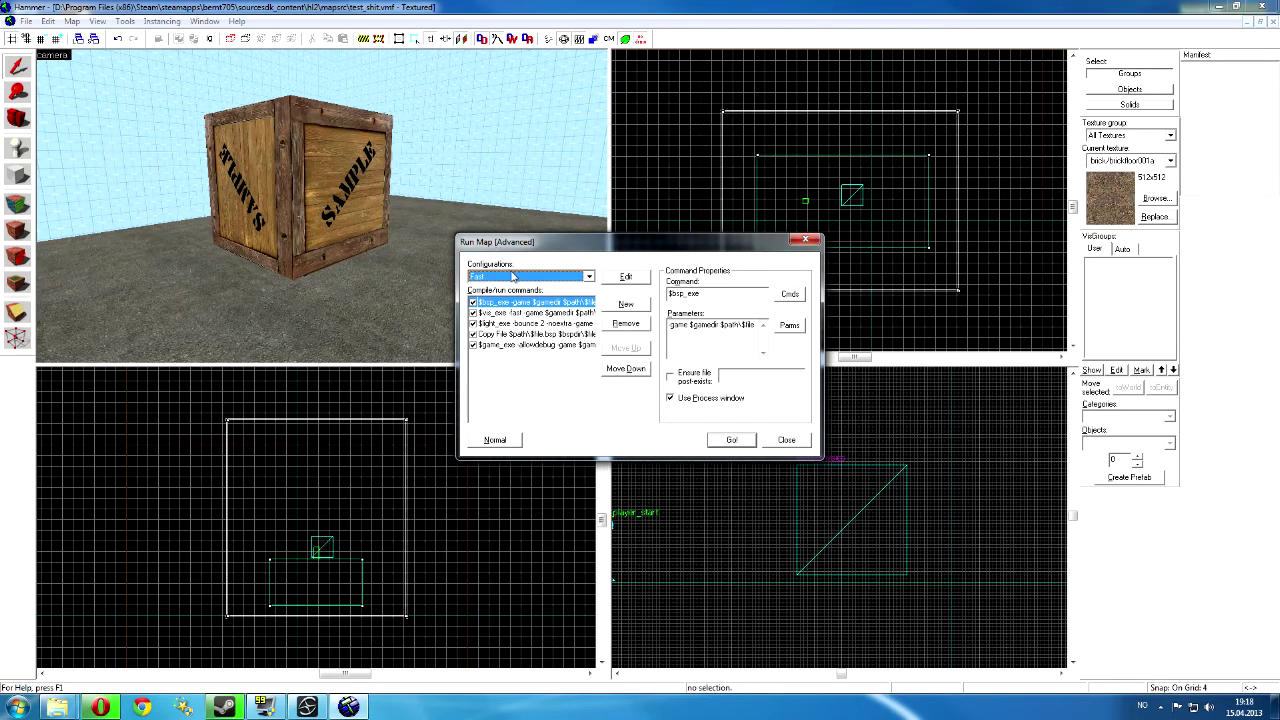
pyautogui.click(512, 275)
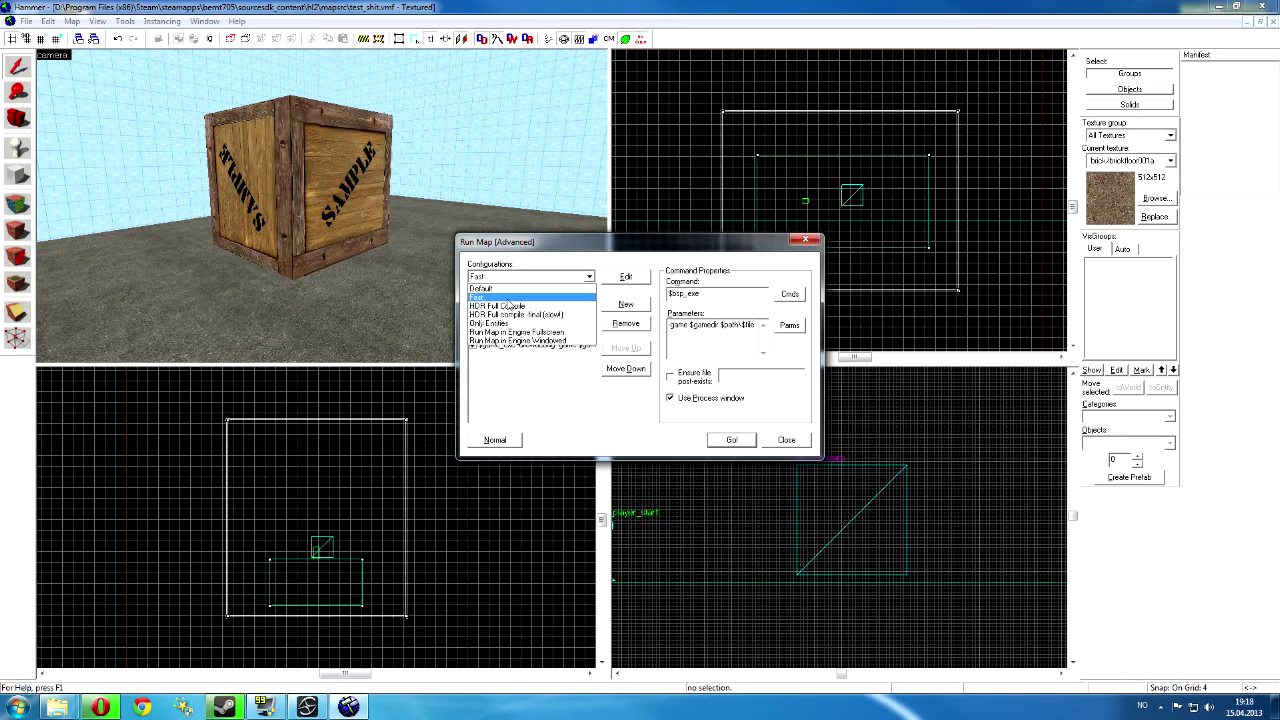
pyautogui.click(507, 298)
pyautogui.click(730, 441)
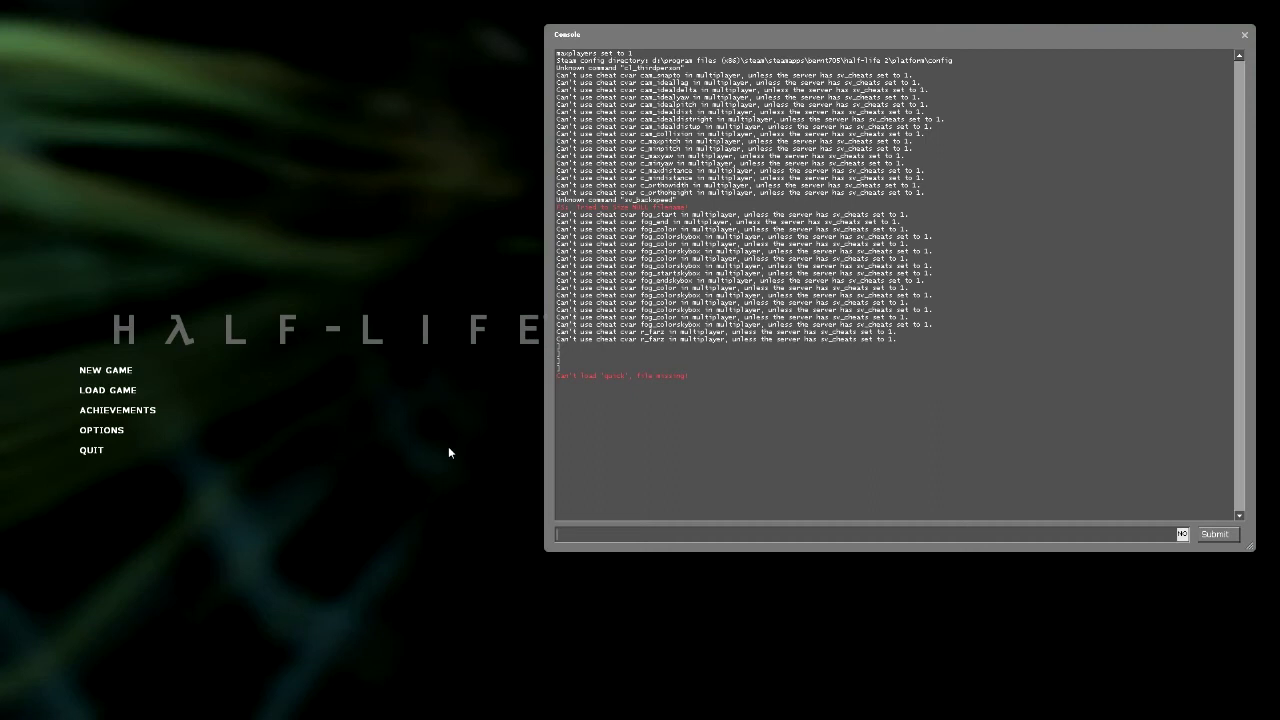
# - Load the map test_shit through the game console, approach the crate and give the player weapon_crowbar
pyautogui.write('map test_shit')
pyautogui.press('Return')
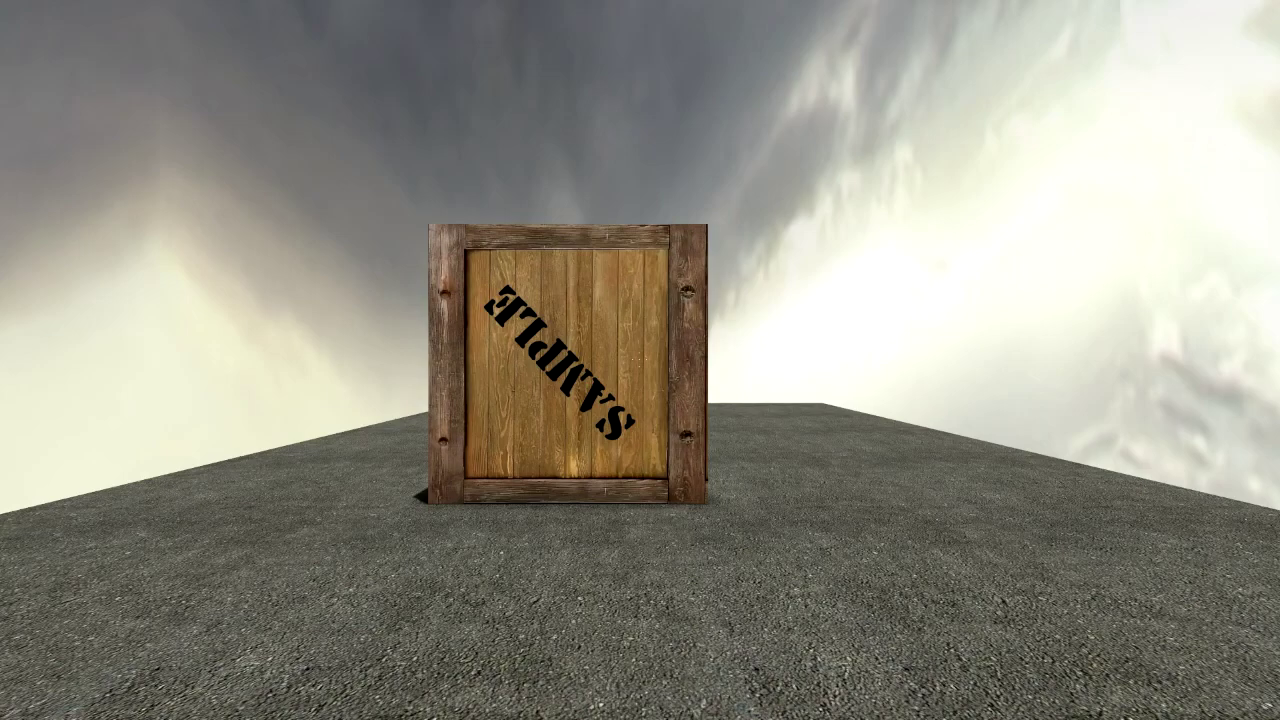
pyautogui.press('w')
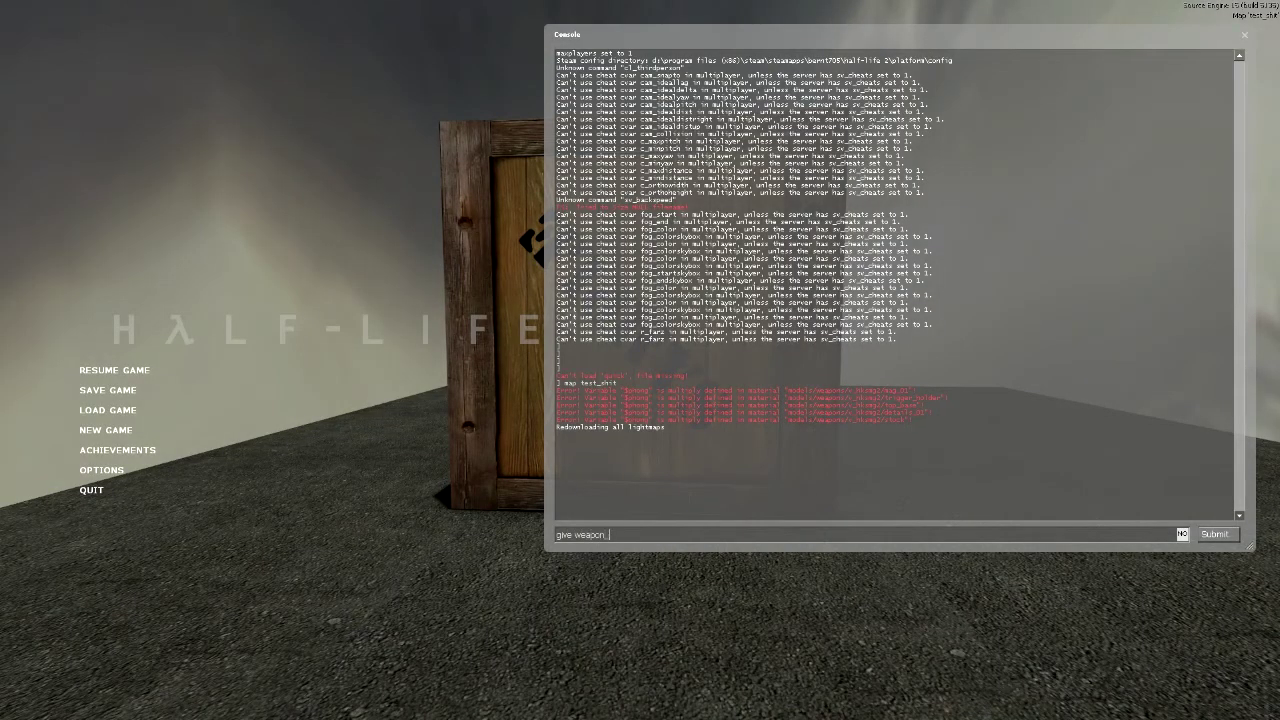
pyautogui.press('Escape')
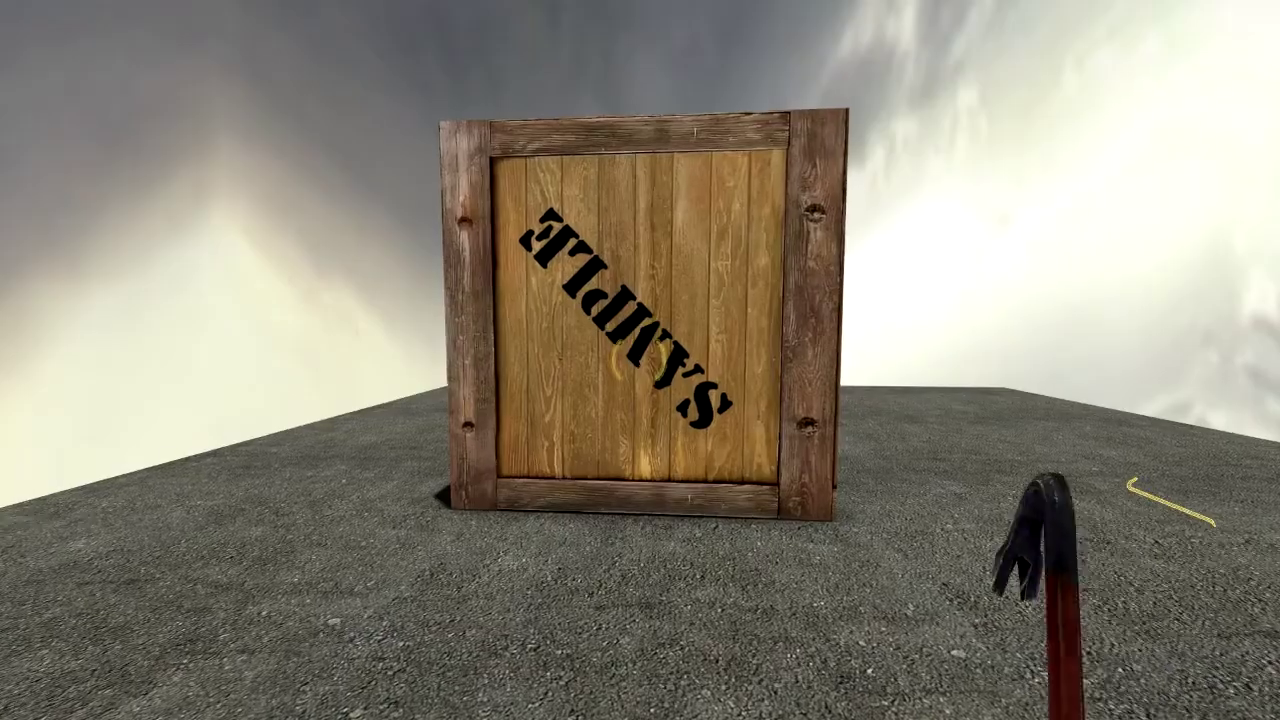
# - Strike the crate with the crowbar at its face and lower corner to test its physics response
pyautogui.click(640, 360)
pyautogui.press('w')
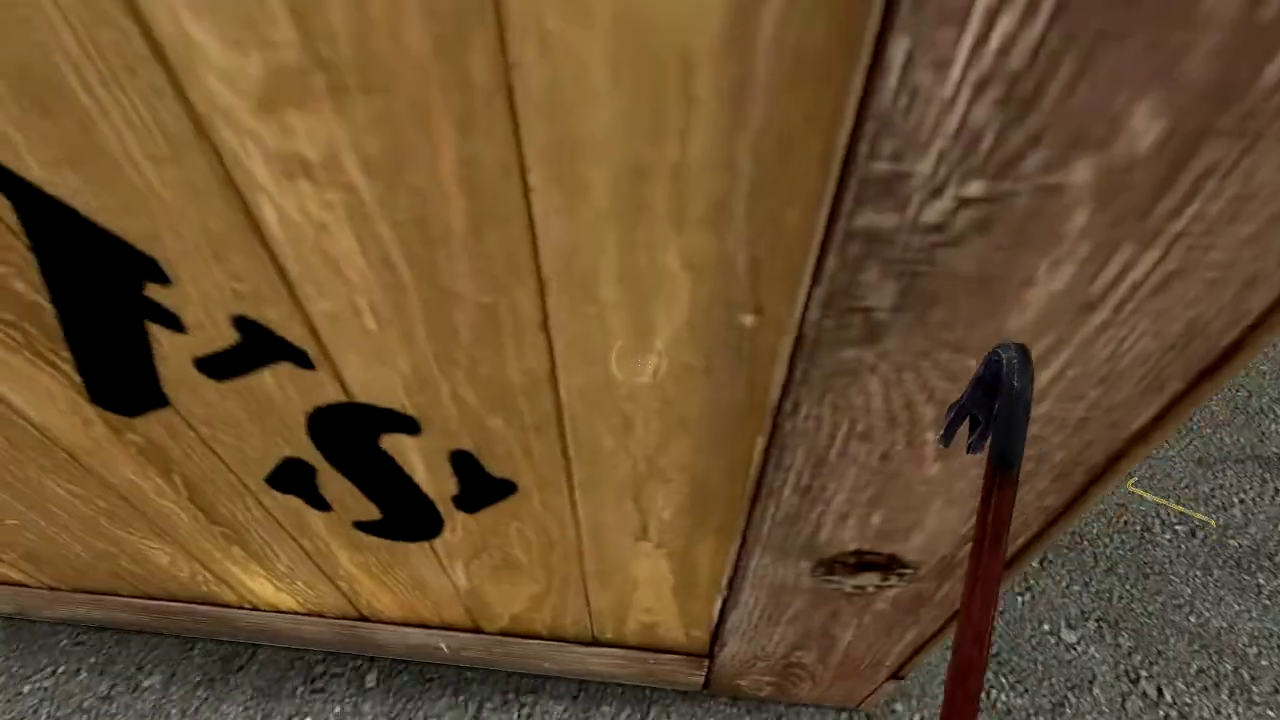
pyautogui.click(640, 360)
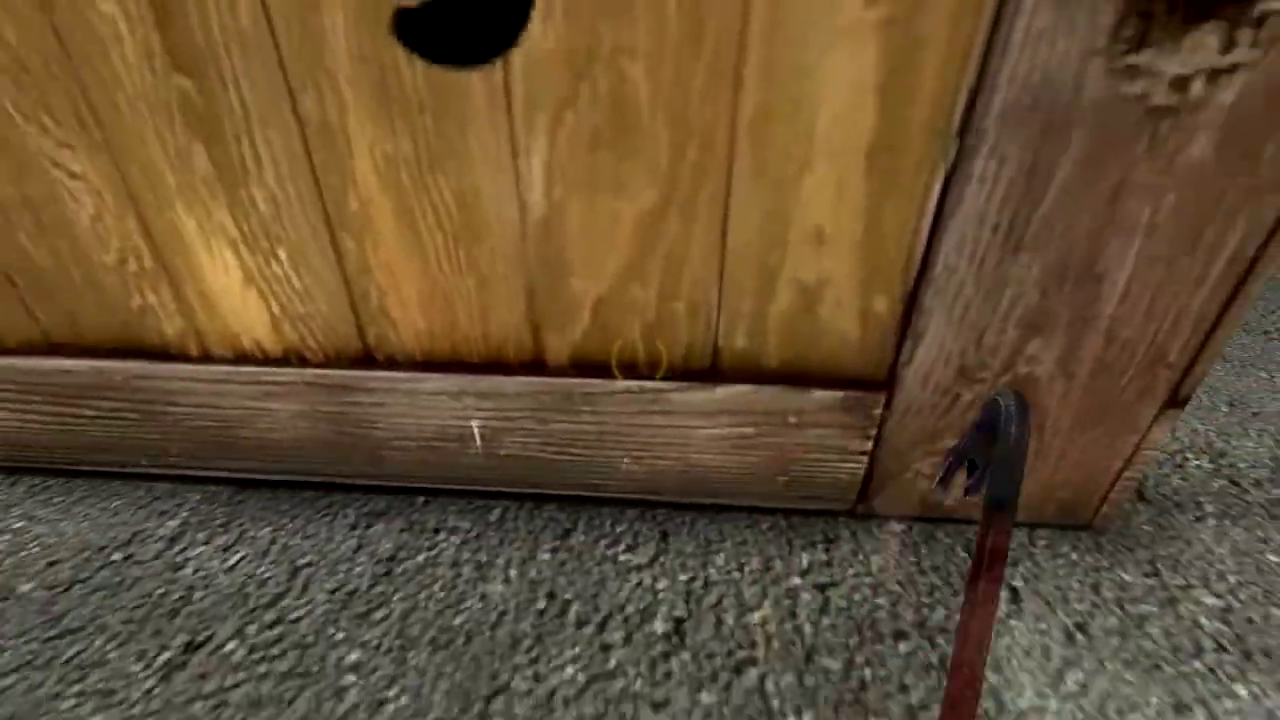
pyautogui.click(640, 360)
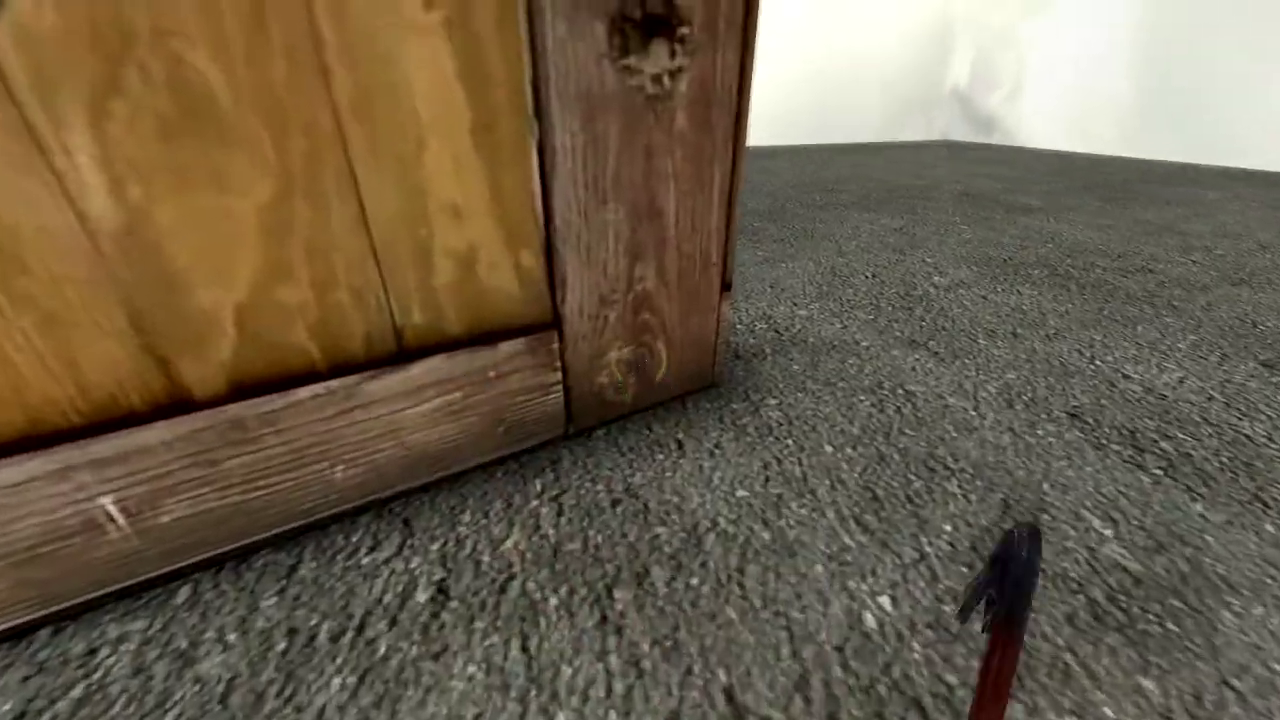
pyautogui.click(640, 360)
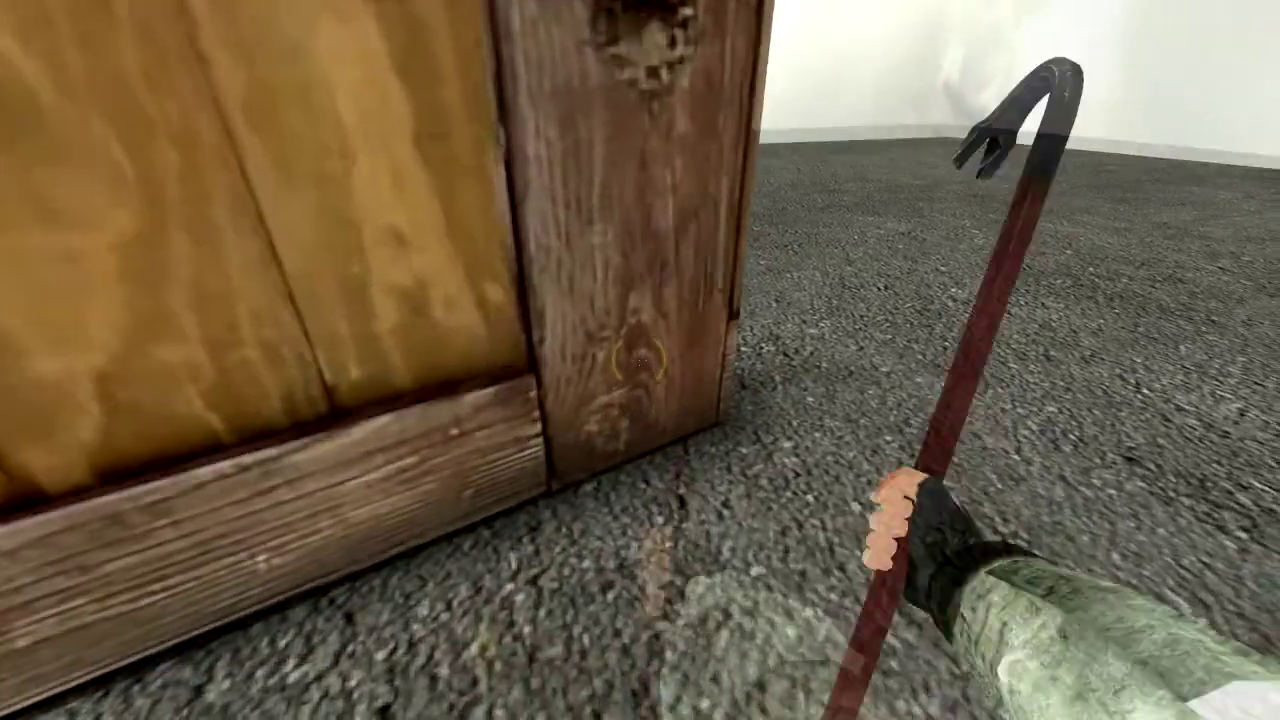
# - Change the crowbar's damage with sk_plr_dmg_crowbar in the console, strike the crate again and back away from it
pyautogui.press('`')
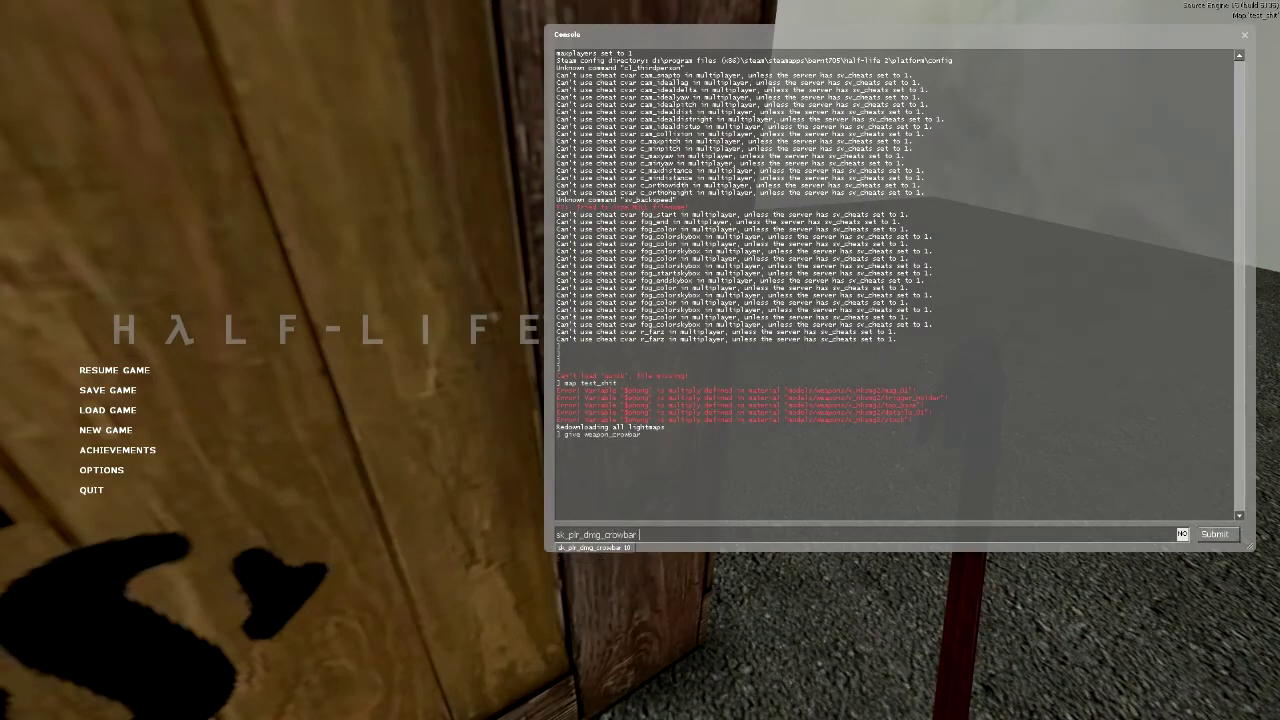
pyautogui.press('`')
pyautogui.click(640, 360)
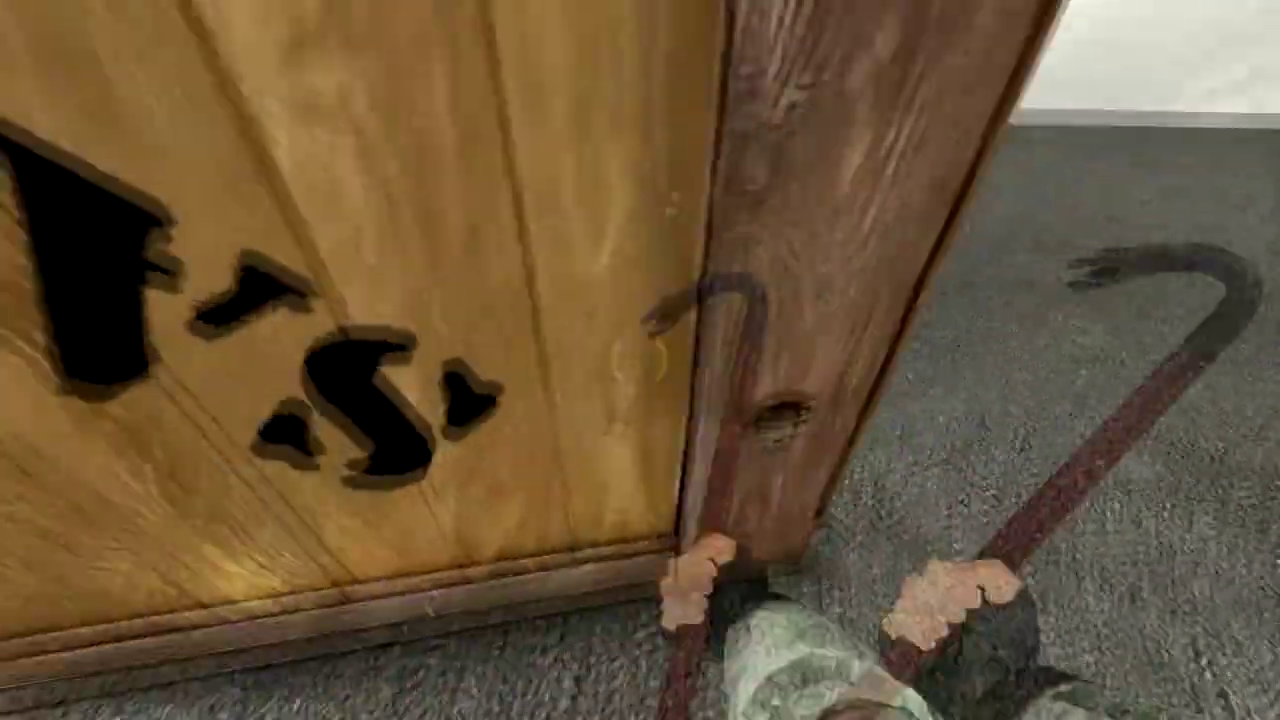
pyautogui.press('s')
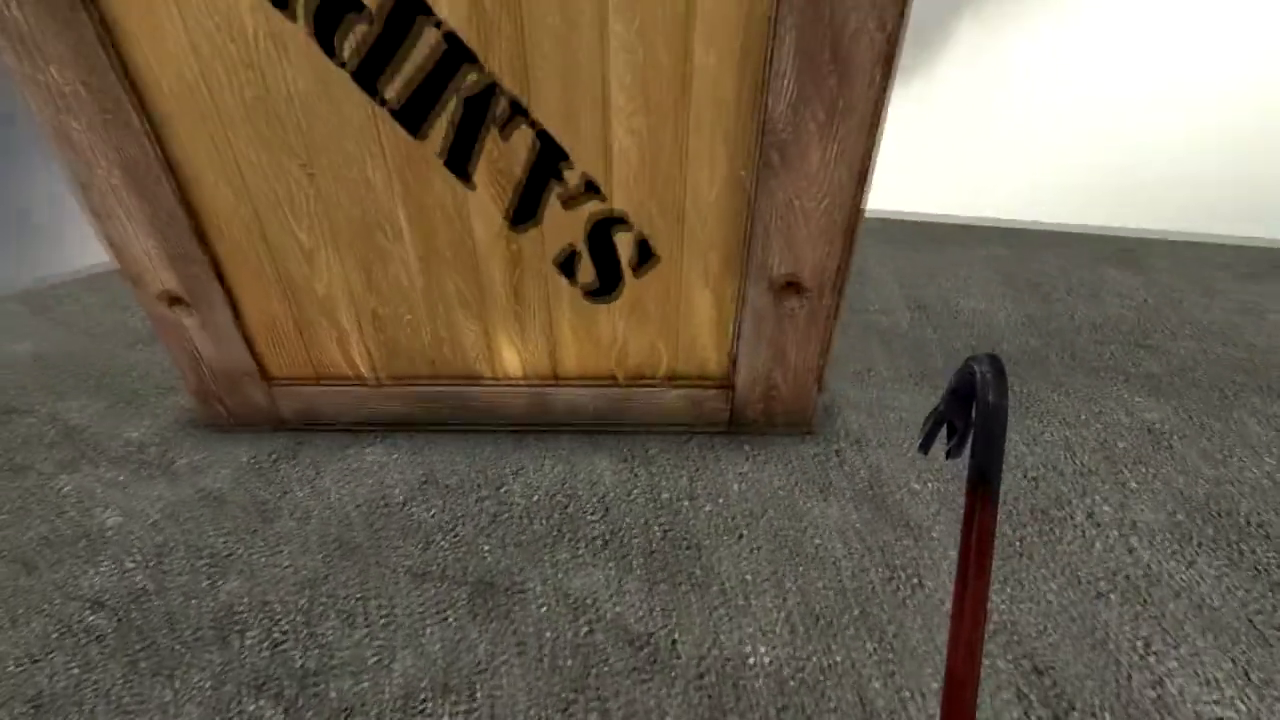